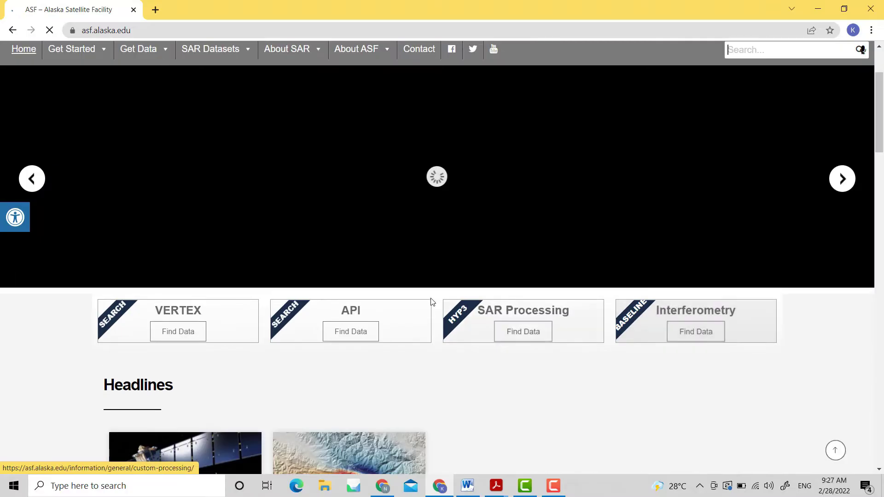
Step: Open the Interferometry Find Data baseline search on ASF and check the Wi-Fi status
{"action": "left_click", "coordinate": [712, 318]}
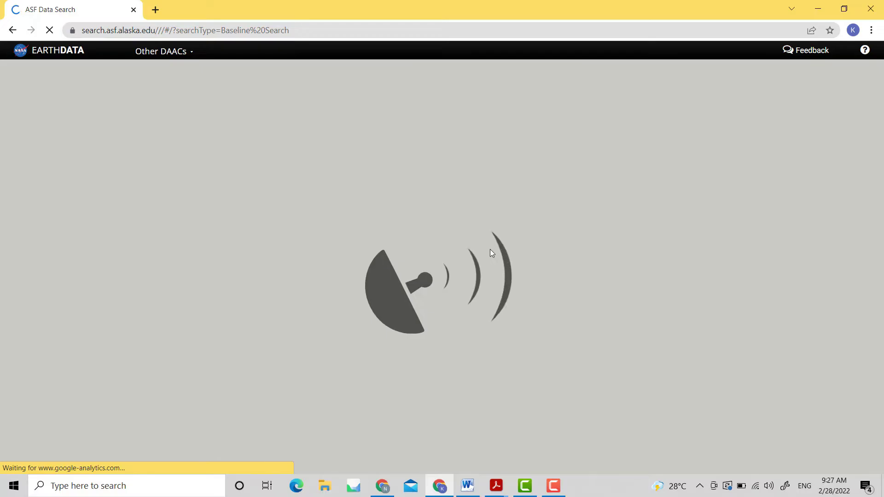
{"action": "left_click", "coordinate": [755, 486]}
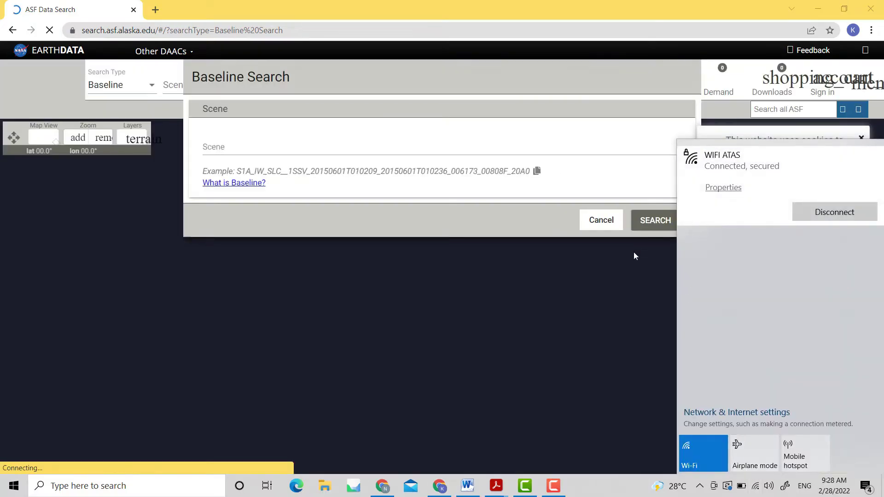
Step: Close the Wi-Fi flyout, cookie notice, Event Search announcement and Baseline Search dialog
{"action": "left_click", "coordinate": [501, 296]}
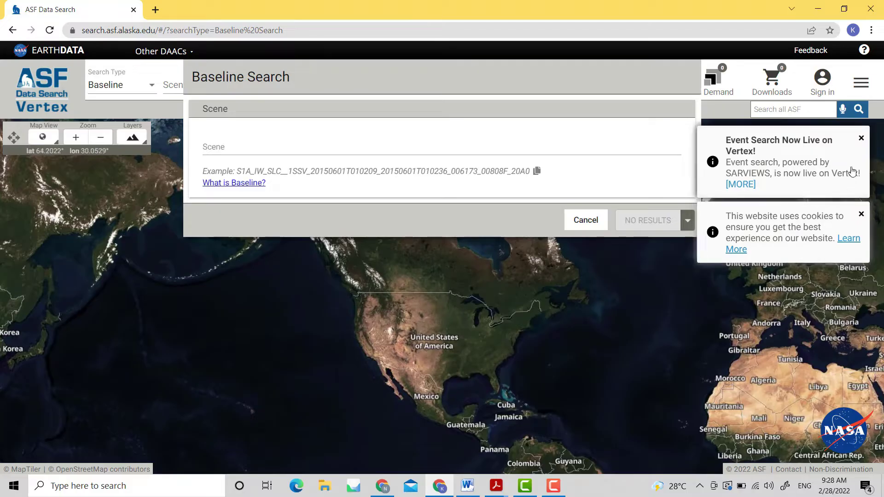
{"action": "left_click", "coordinate": [861, 216]}
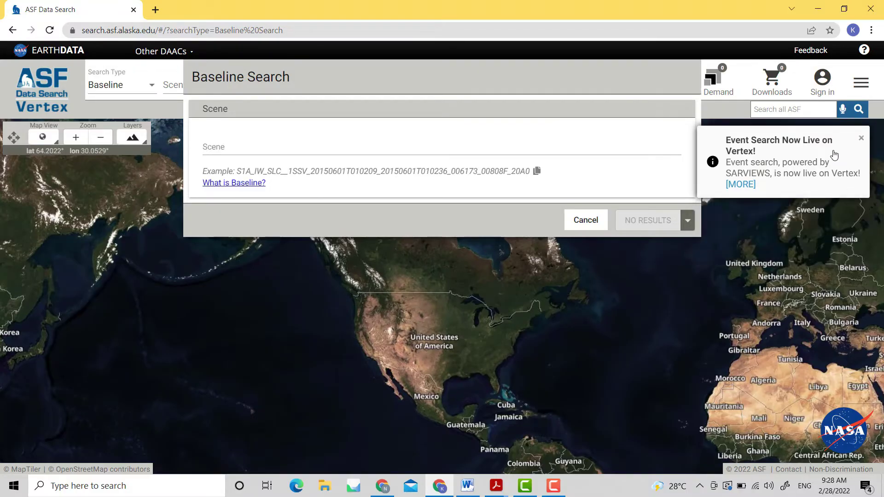
{"action": "left_click", "coordinate": [835, 156]}
{"action": "left_click", "coordinate": [589, 220]}
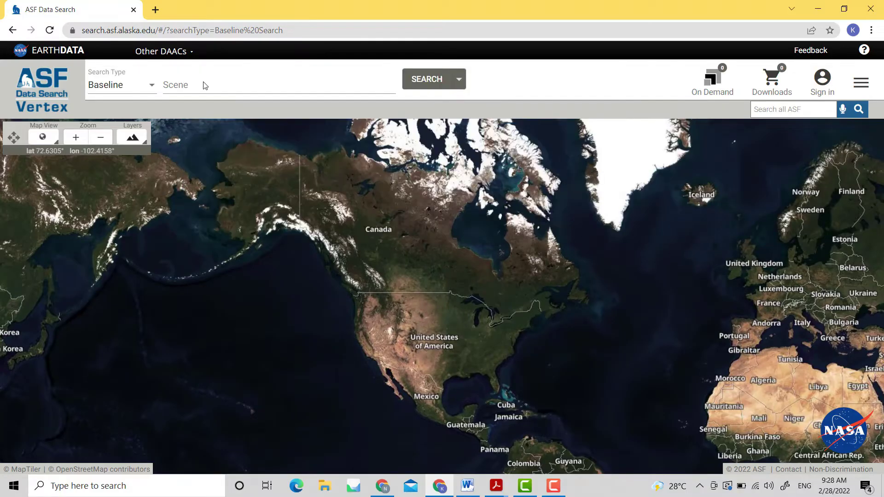
Step: Switch Search Type to Geographic and choose Clear Search from the SEARCH dropdown
{"action": "left_click", "coordinate": [146, 88]}
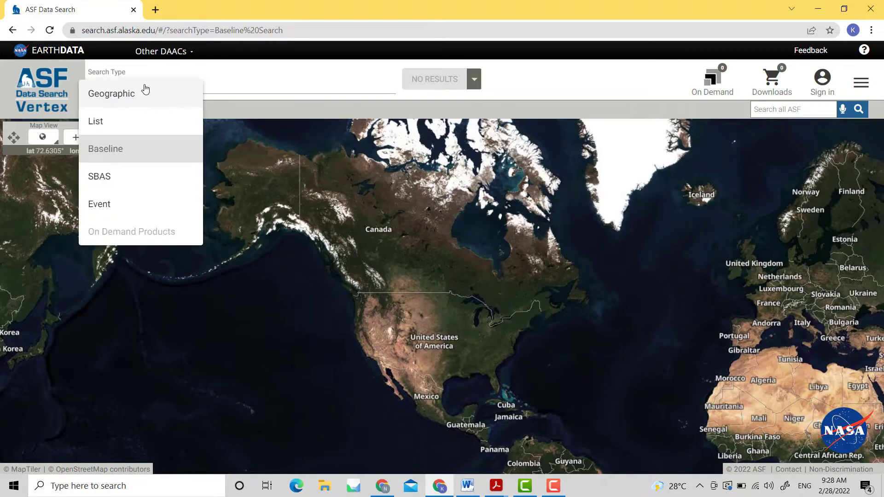
{"action": "left_click", "coordinate": [145, 90]}
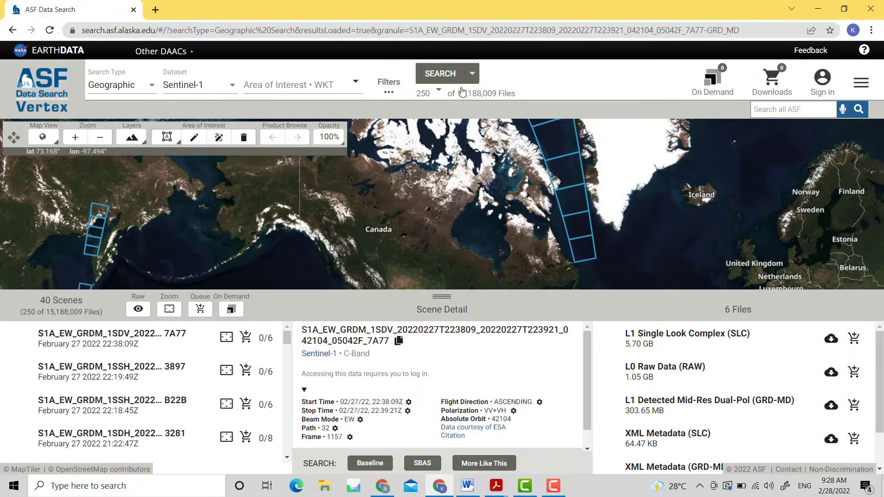
{"action": "left_click", "coordinate": [471, 74]}
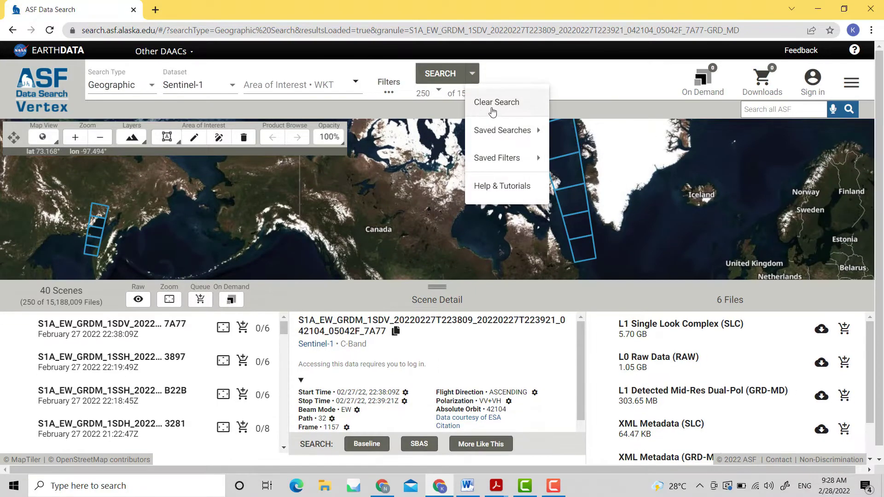
{"action": "left_click", "coordinate": [492, 112]}
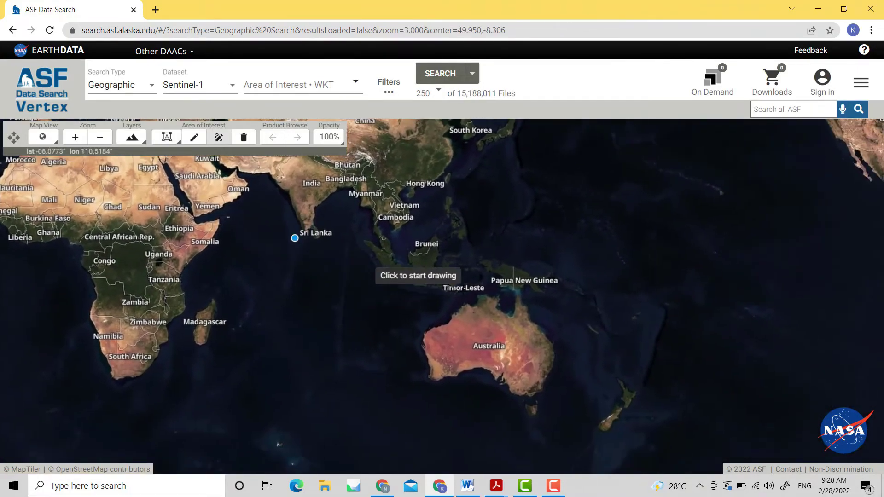
Step: Zoom the map from the world view onto the volcano near Sumbermujur, East Java
{"action": "scroll", "coordinate": [411, 281], "scroll_direction": "up", "scroll_amount": 1}
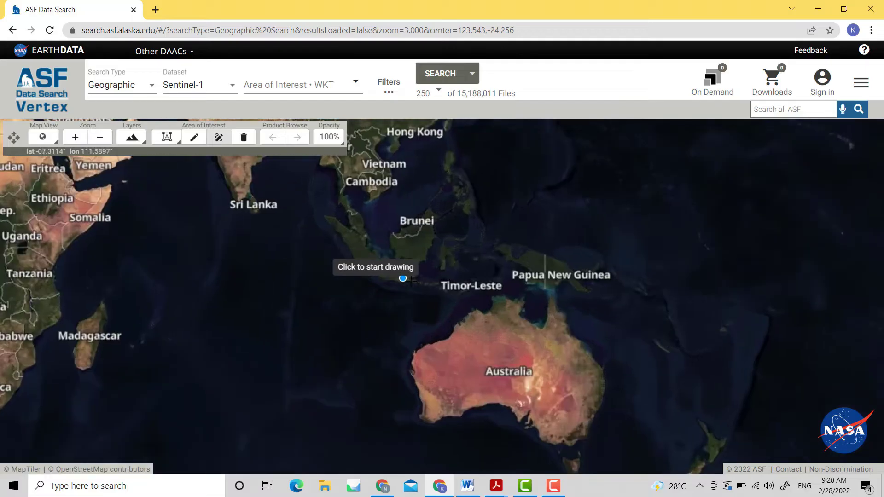
{"action": "scroll", "coordinate": [412, 281], "scroll_direction": "up", "scroll_amount": 5}
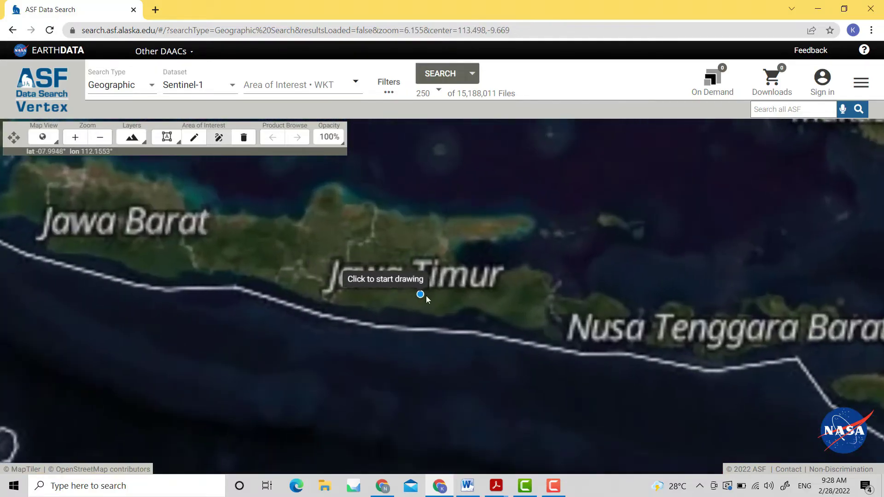
{"action": "scroll", "coordinate": [427, 300], "scroll_direction": "up", "scroll_amount": 2}
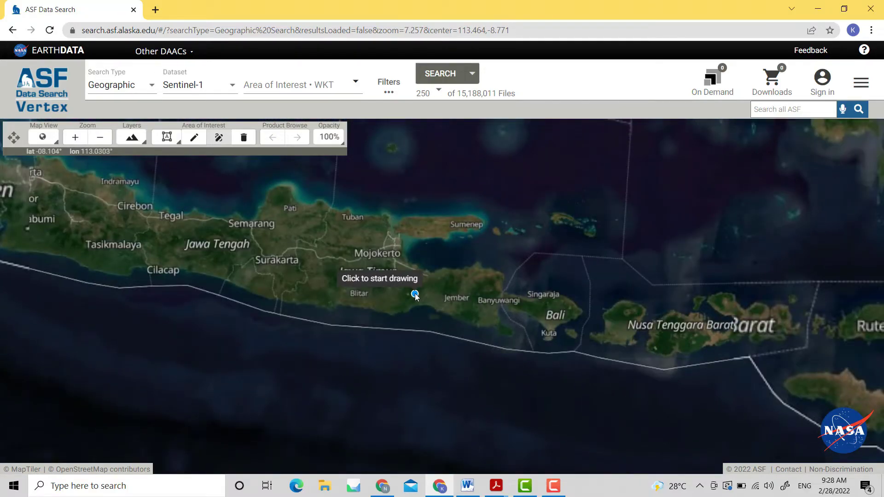
{"action": "scroll", "coordinate": [414, 295], "scroll_direction": "up", "scroll_amount": 3}
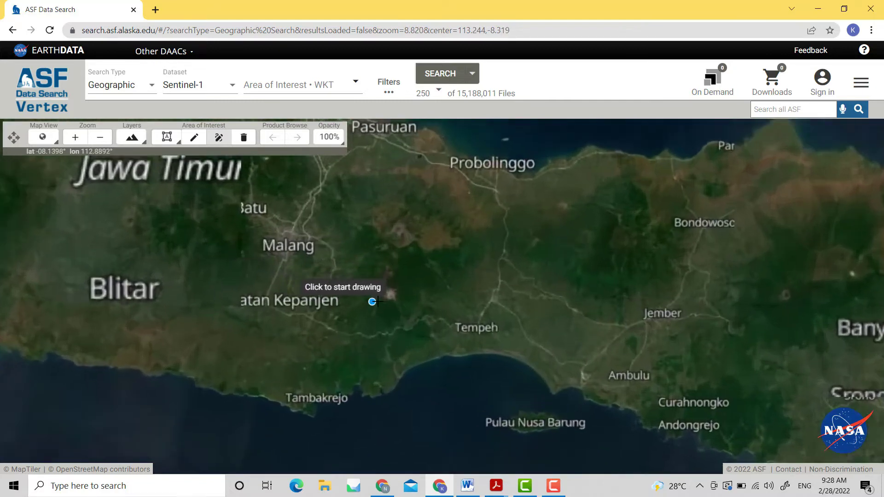
{"action": "scroll", "coordinate": [378, 302], "scroll_direction": "up", "scroll_amount": 7}
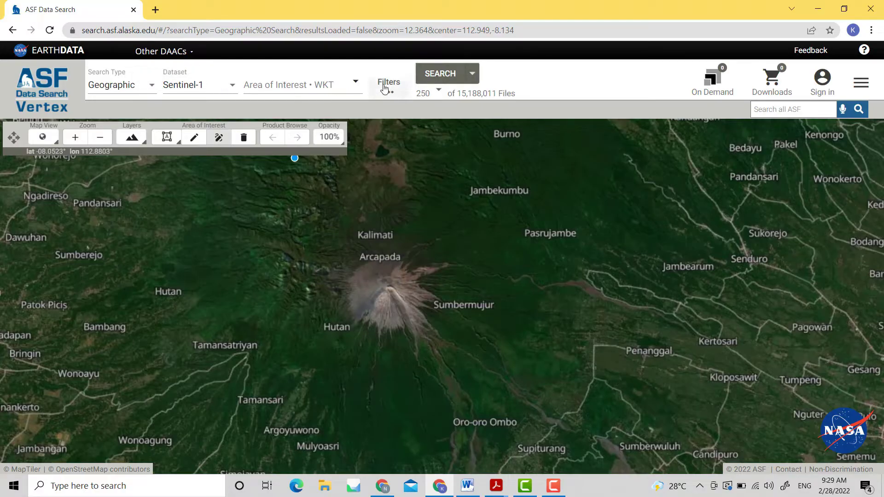
{"action": "left_click", "coordinate": [167, 137]}
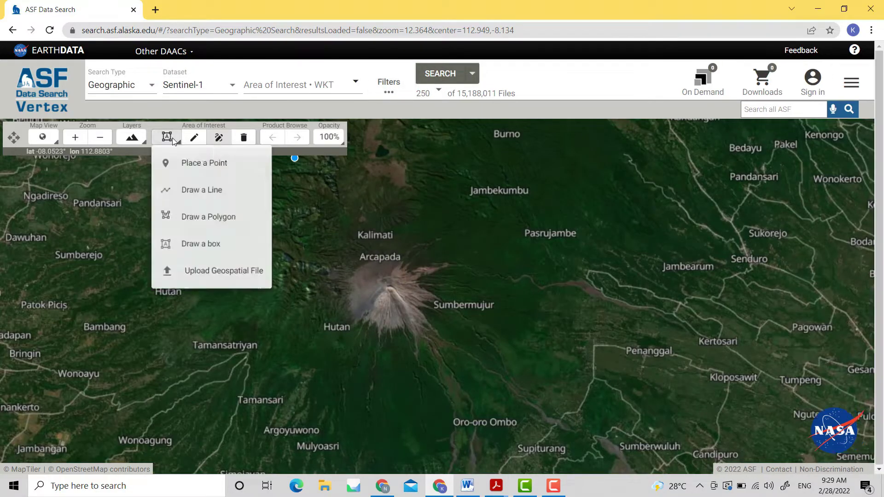
Step: Draw a box area of interest around the volcano summit
{"action": "left_click", "coordinate": [220, 171]}
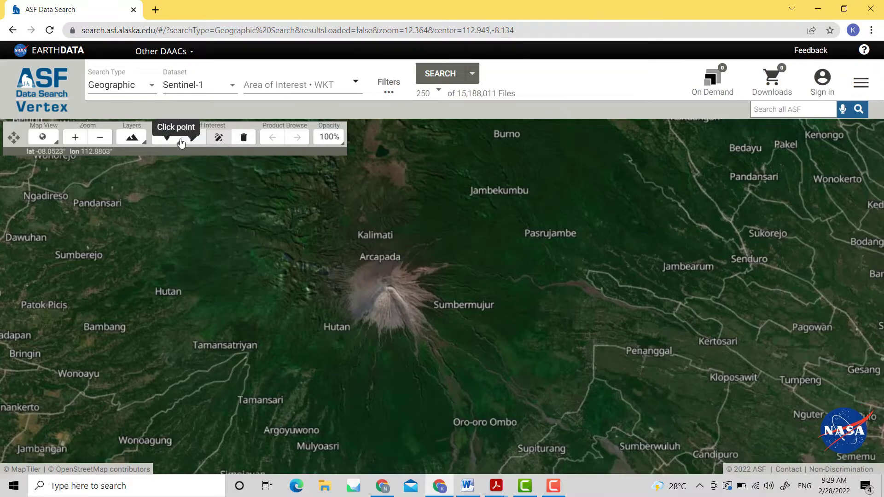
{"action": "left_click", "coordinate": [175, 142]}
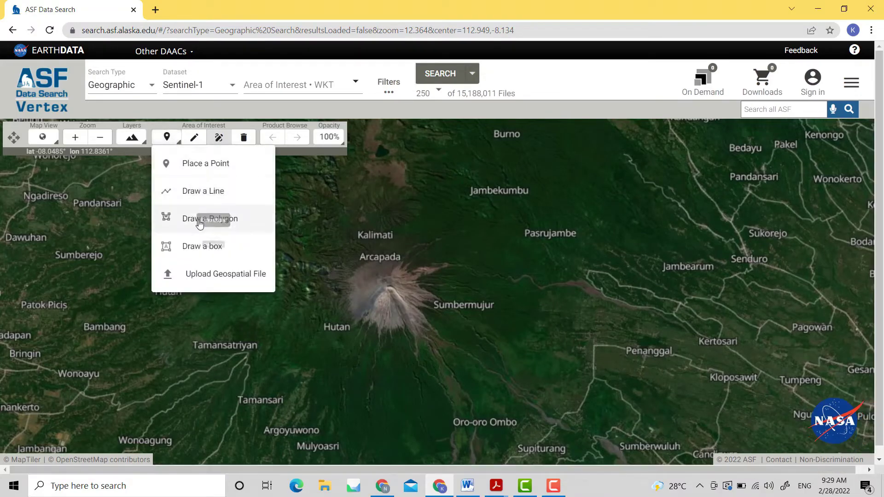
{"action": "left_click", "coordinate": [238, 257]}
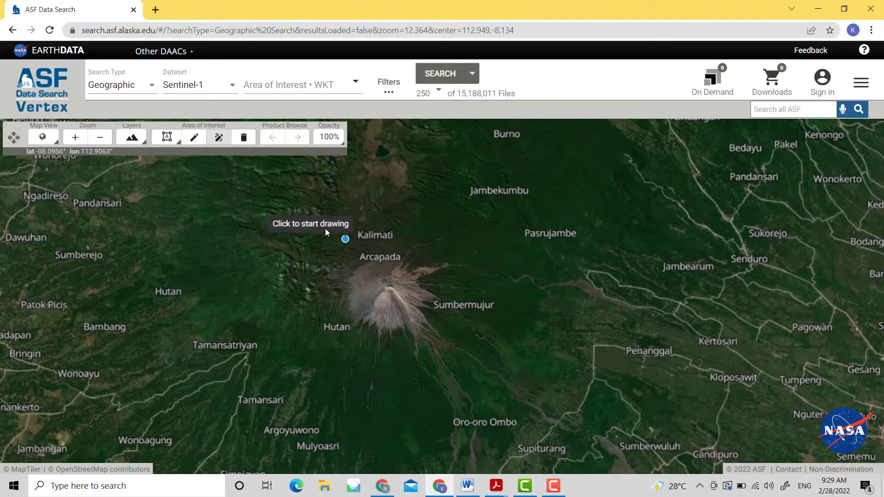
{"action": "left_click", "coordinate": [280, 199]}
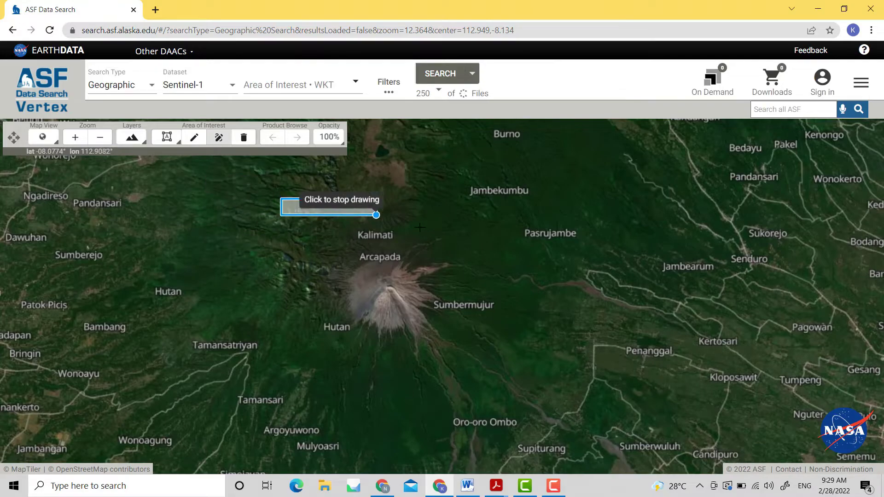
{"action": "left_click", "coordinate": [493, 399]}
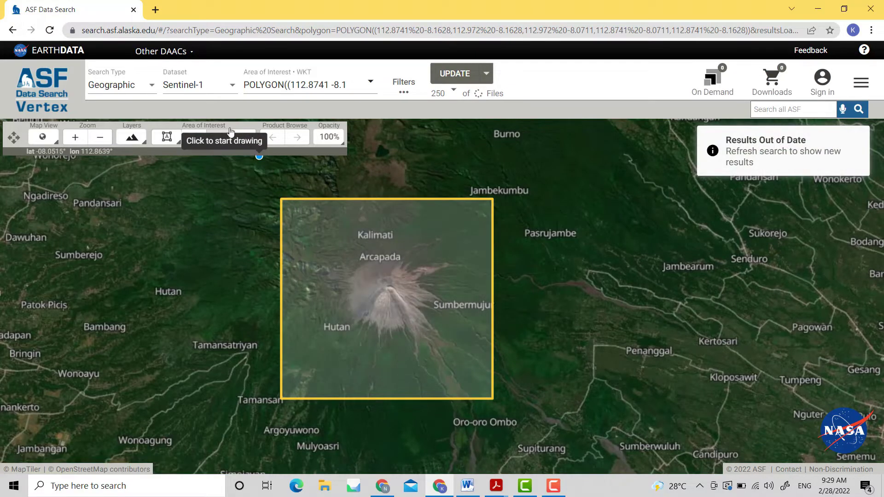
Step: Keep Sentinel-1 as the dataset and bring up the Search Filters
{"action": "left_click", "coordinate": [230, 92]}
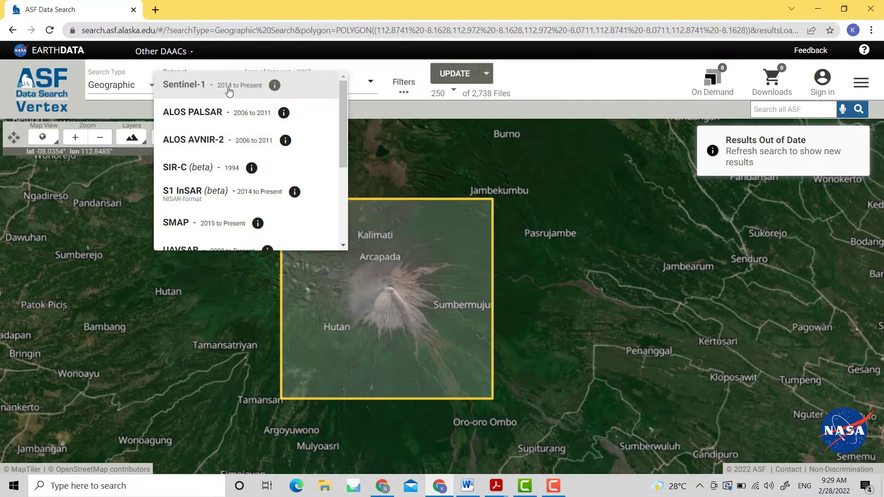
{"action": "left_click", "coordinate": [212, 88]}
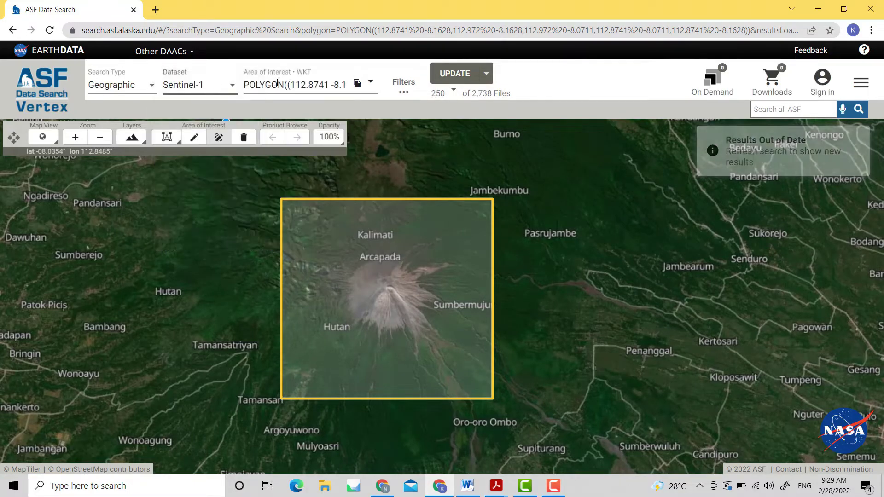
{"action": "left_click", "coordinate": [404, 89]}
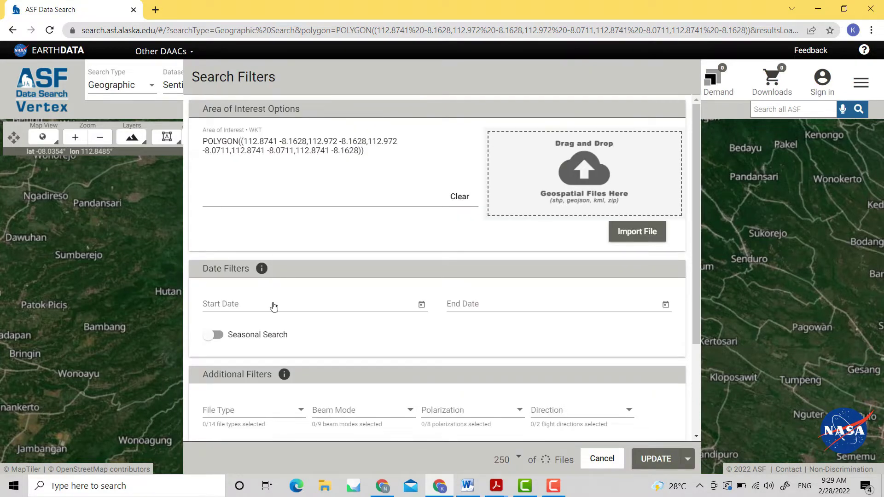
Step: Set the search start date to 11/10/2021
{"action": "left_click", "coordinate": [422, 302]}
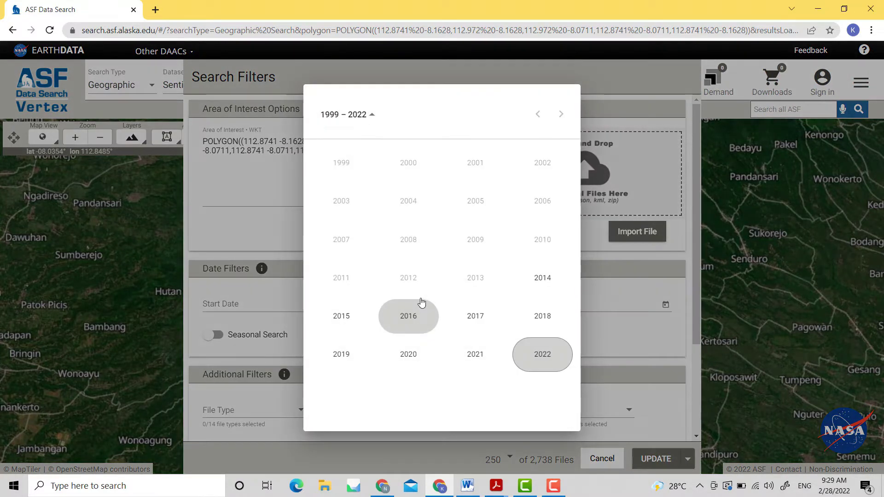
{"action": "left_click", "coordinate": [479, 357]}
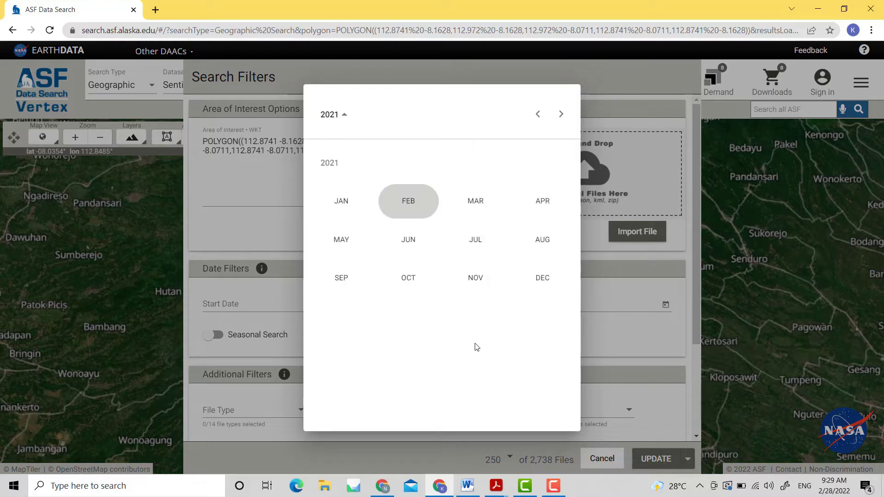
{"action": "left_click", "coordinate": [483, 281]}
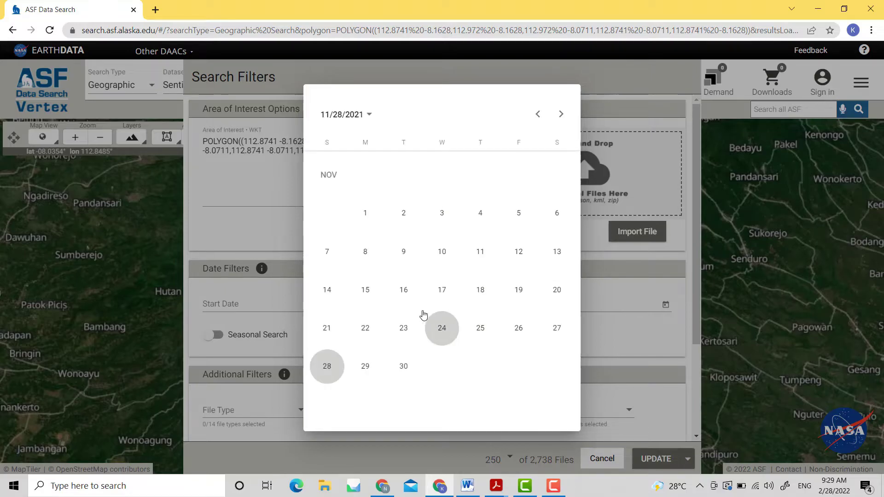
{"action": "left_click", "coordinate": [442, 253]}
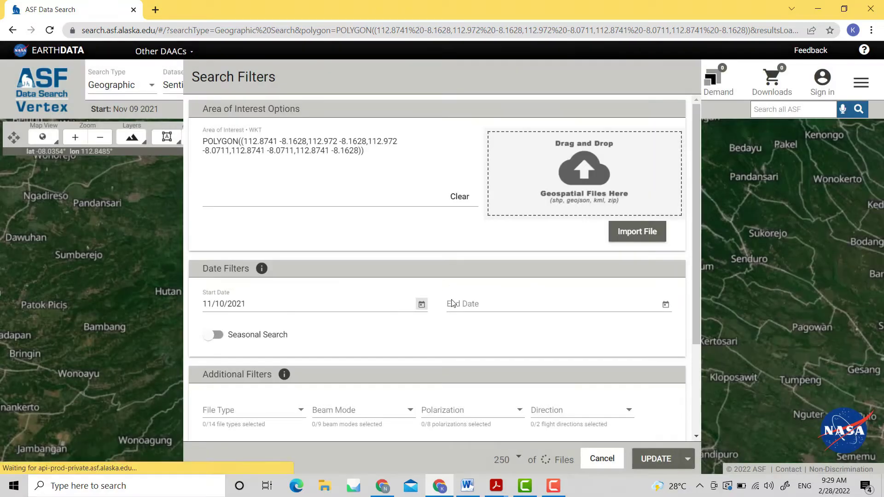
Step: Set the search end date to 12/30/2021
{"action": "left_click", "coordinate": [666, 305]}
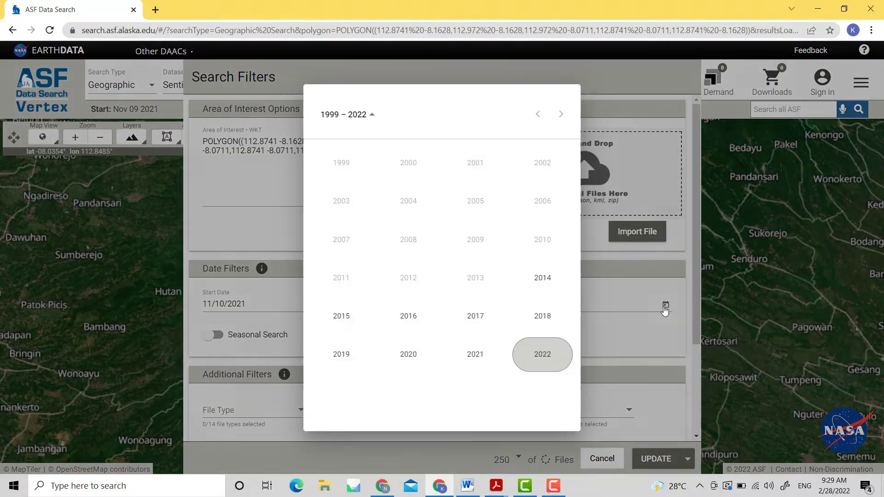
{"action": "left_click", "coordinate": [472, 358]}
{"action": "left_click", "coordinate": [527, 276]}
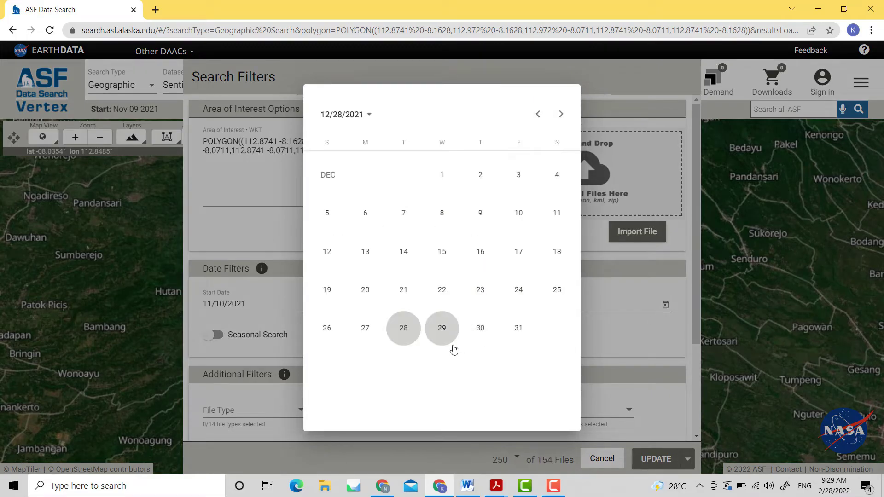
{"action": "left_click", "coordinate": [491, 330]}
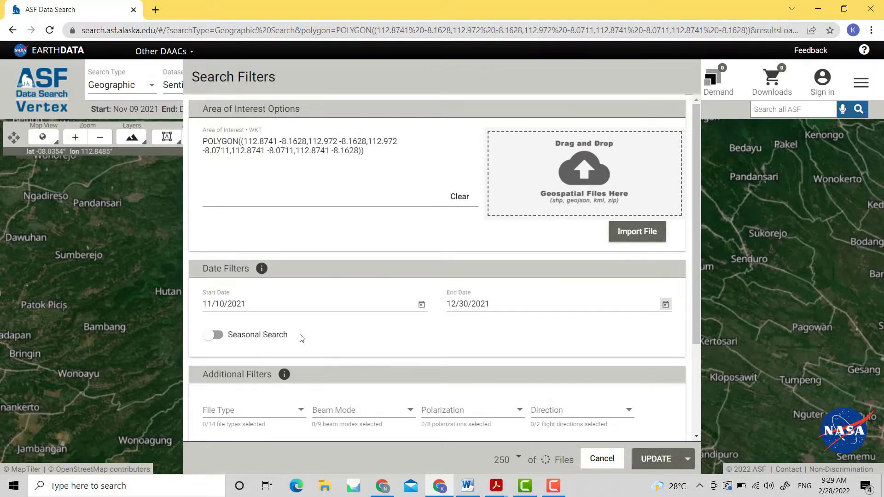
{"action": "scroll", "coordinate": [301, 336], "scroll_direction": "down", "scroll_amount": 3}
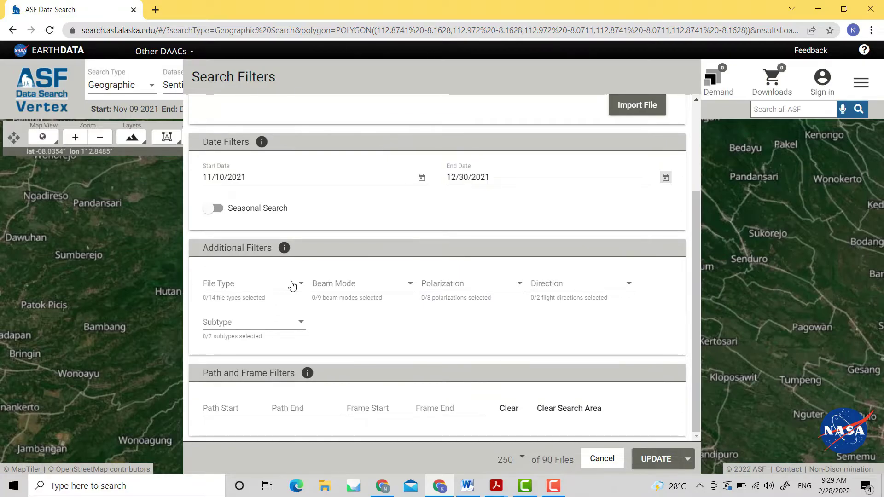
Step: Restrict the File Type to SLC and the Beam Mode to IW
{"action": "left_click", "coordinate": [292, 286]}
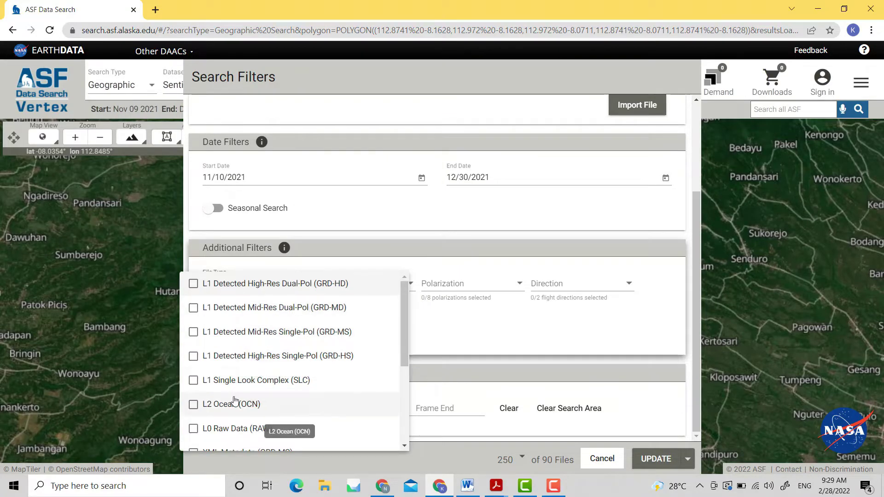
{"action": "left_click", "coordinate": [193, 382]}
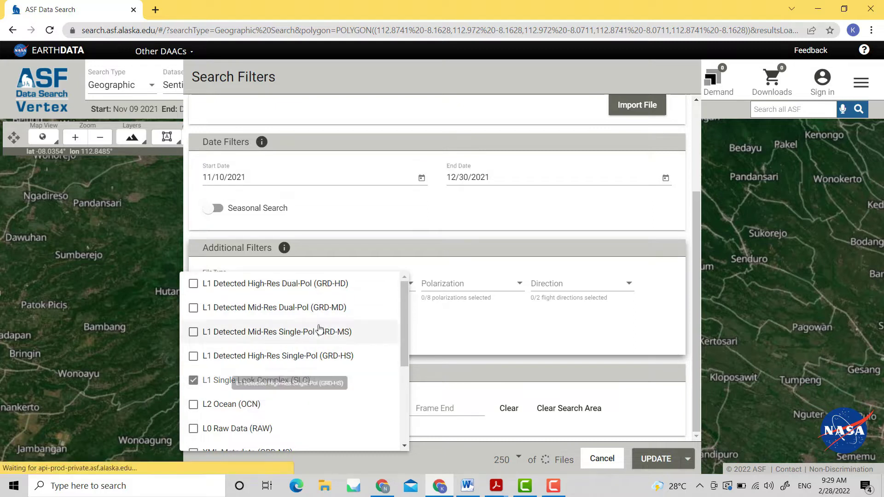
{"action": "left_click", "coordinate": [412, 289]}
{"action": "left_click", "coordinate": [406, 286]}
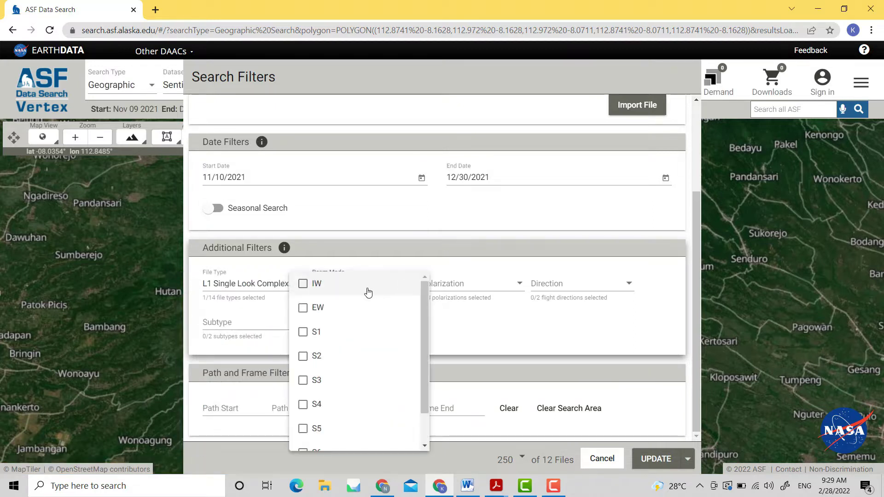
{"action": "left_click", "coordinate": [303, 283]}
{"action": "left_click", "coordinate": [474, 288]}
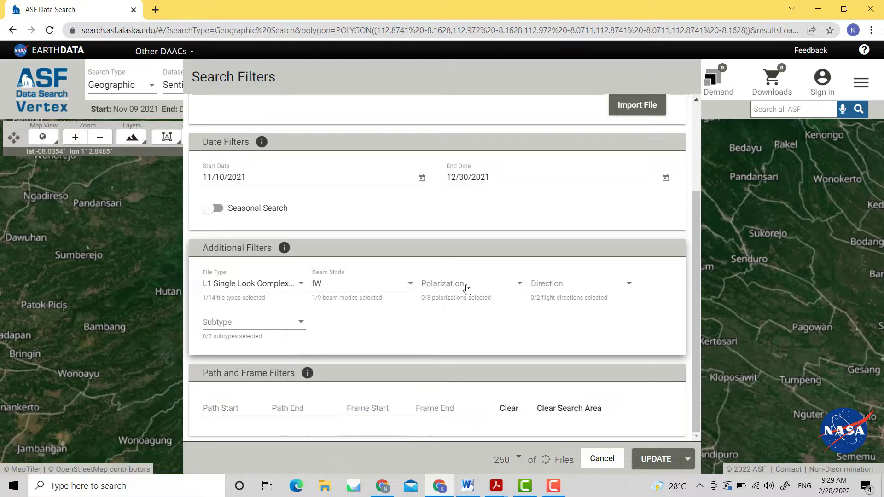
Step: Limit polarization to VV and VV+VH and direction to Ascending
{"action": "left_click", "coordinate": [474, 289]}
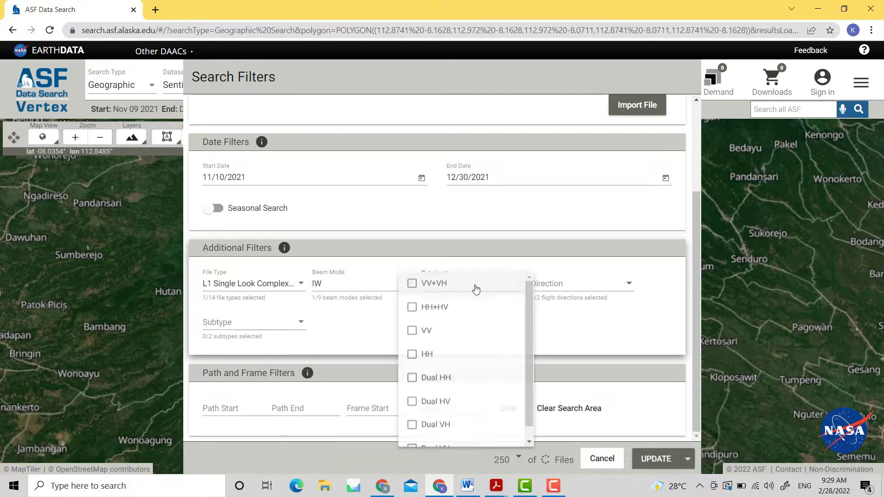
{"action": "left_click", "coordinate": [413, 335]}
{"action": "left_click", "coordinate": [412, 284]}
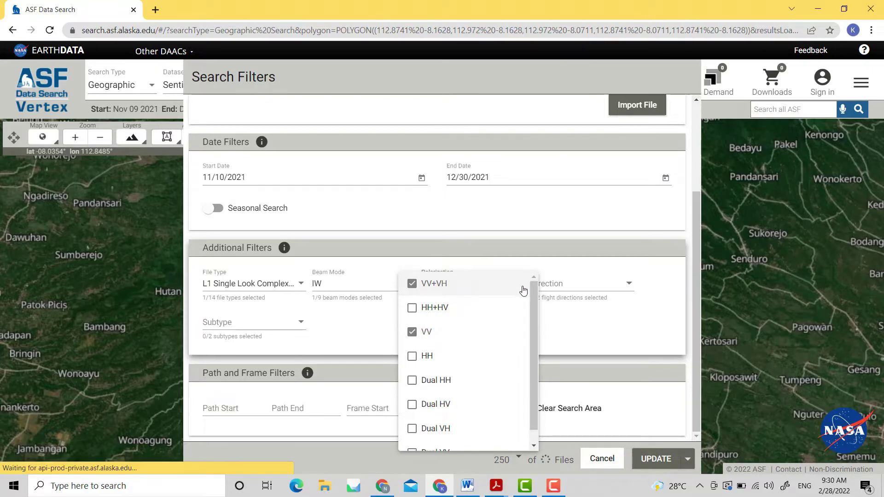
{"action": "left_click", "coordinate": [573, 288]}
{"action": "left_click", "coordinate": [572, 288]}
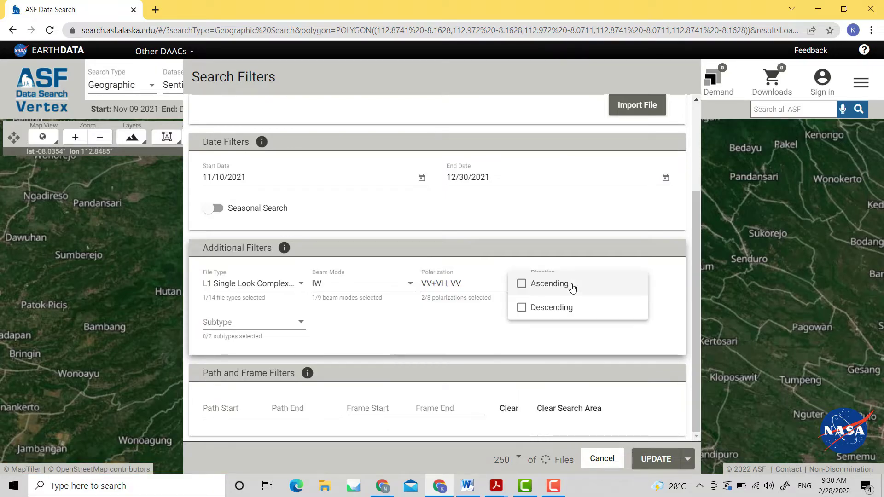
{"action": "left_click", "coordinate": [522, 285]}
{"action": "left_click", "coordinate": [304, 330]}
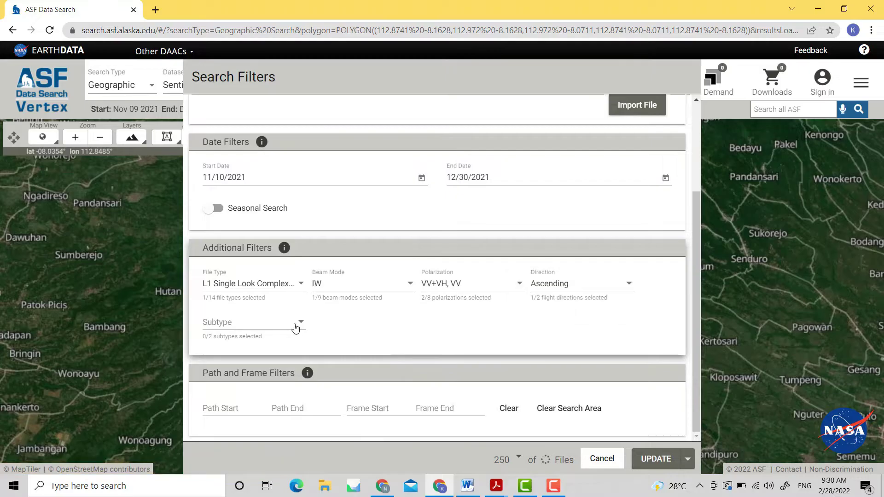
Step: Set Subtype to SA and apply the filters with UPDATE
{"action": "left_click", "coordinate": [295, 329]}
{"action": "left_click", "coordinate": [193, 322]}
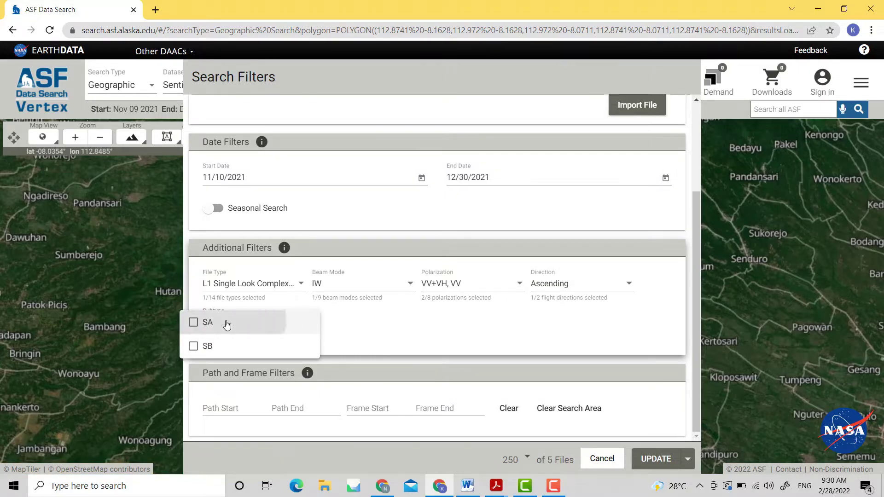
{"action": "left_click", "coordinate": [401, 329]}
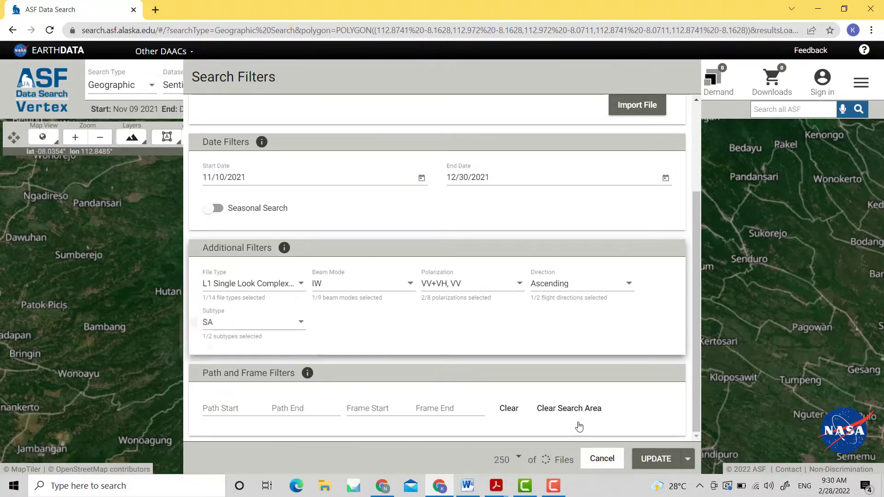
{"action": "left_click", "coordinate": [650, 459]}
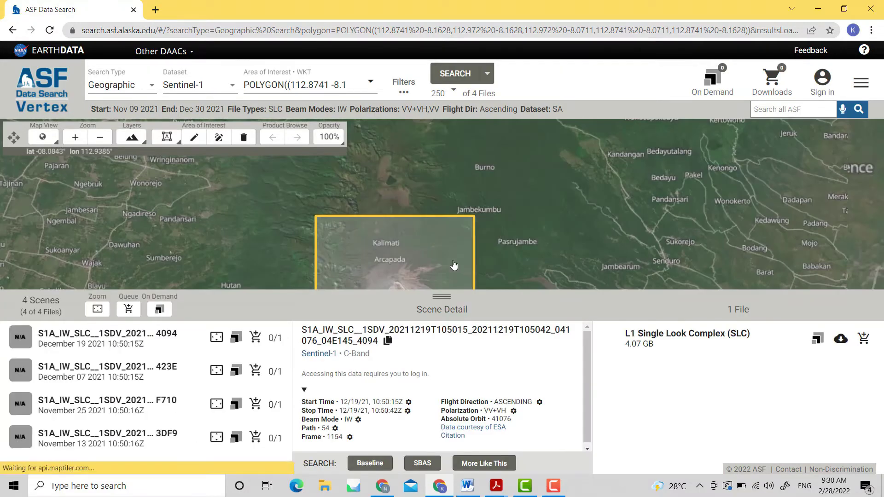
Step: Zoom out to check the footprint and queue the November 25 2021 F710 scene
{"action": "scroll", "coordinate": [424, 189], "scroll_direction": "down", "scroll_amount": 1}
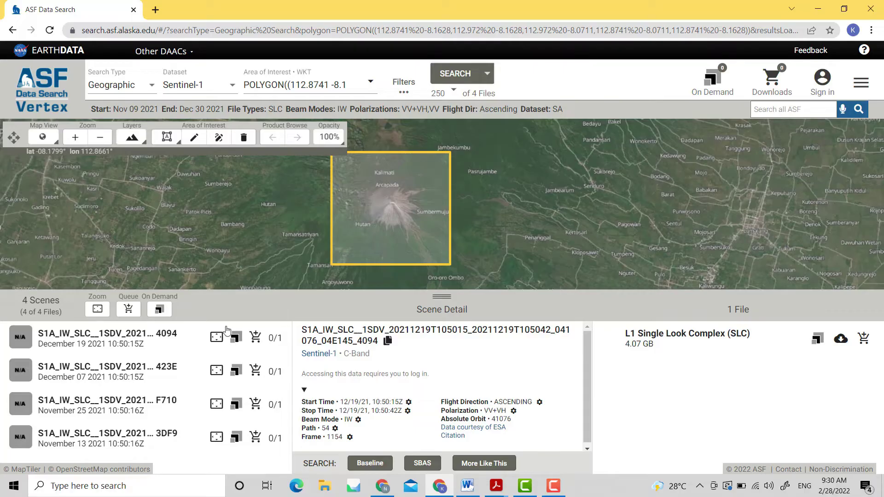
{"action": "scroll", "coordinate": [466, 230], "scroll_direction": "down", "scroll_amount": 3}
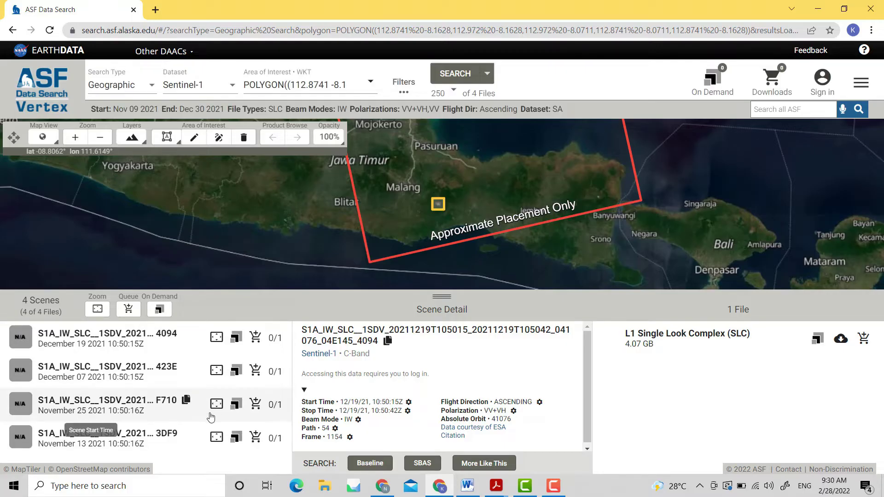
{"action": "left_click", "coordinate": [255, 404]}
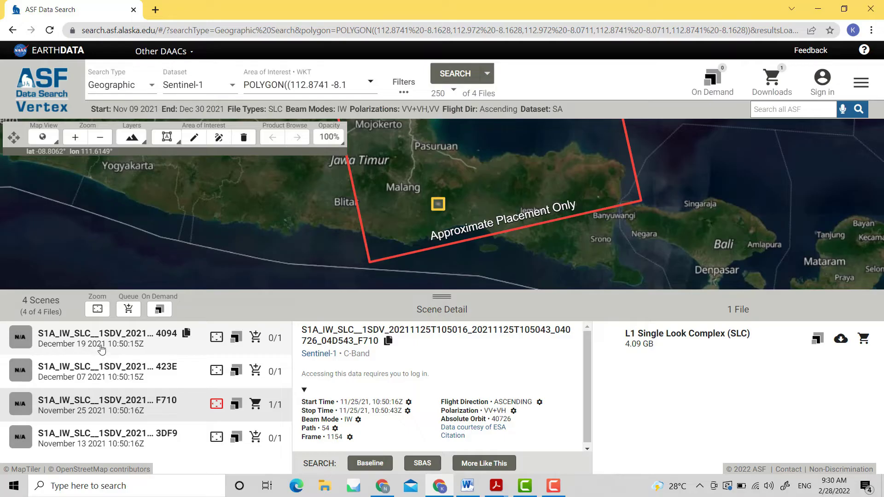
Step: Queue the December 19 4094 scene and start downloading the November 25 file from Downloads
{"action": "left_click", "coordinate": [256, 337]}
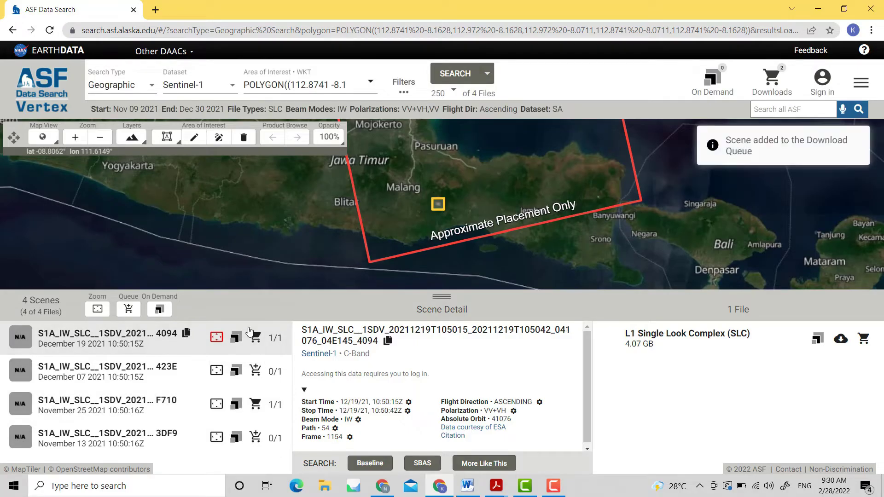
{"action": "left_click", "coordinate": [780, 80]}
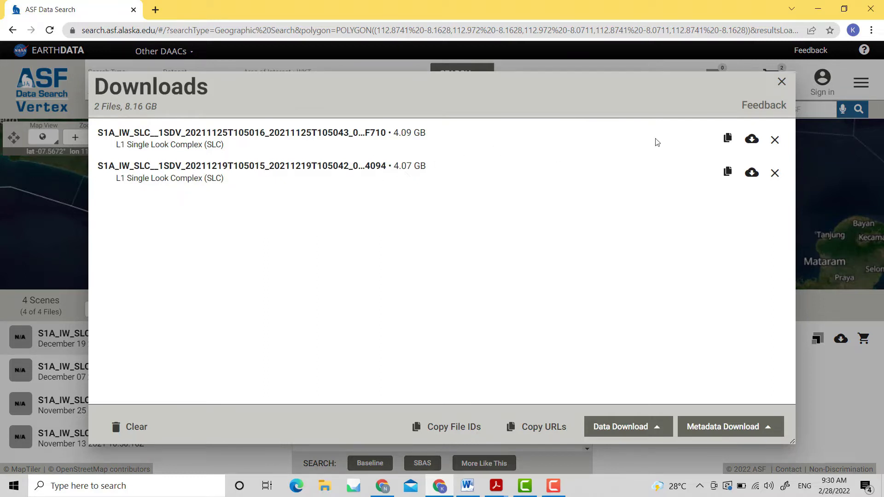
{"action": "left_click", "coordinate": [752, 140]}
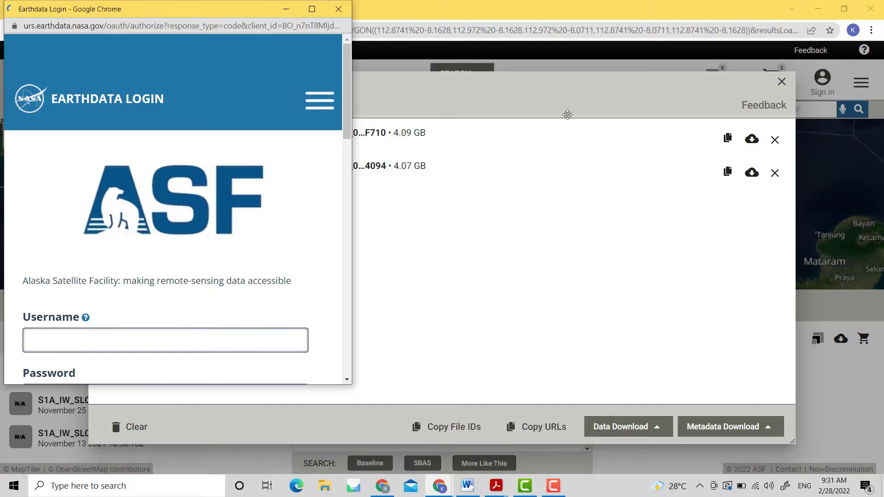
Step: Maximize the Earthdata login window and enter the account username and password
{"action": "left_click", "coordinate": [314, 12]}
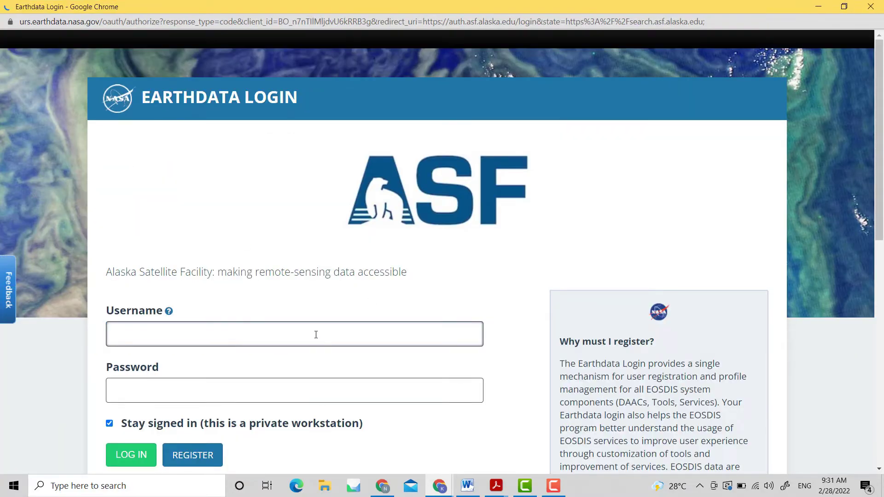
{"action": "scroll", "coordinate": [315, 336], "scroll_direction": "down", "scroll_amount": 2}
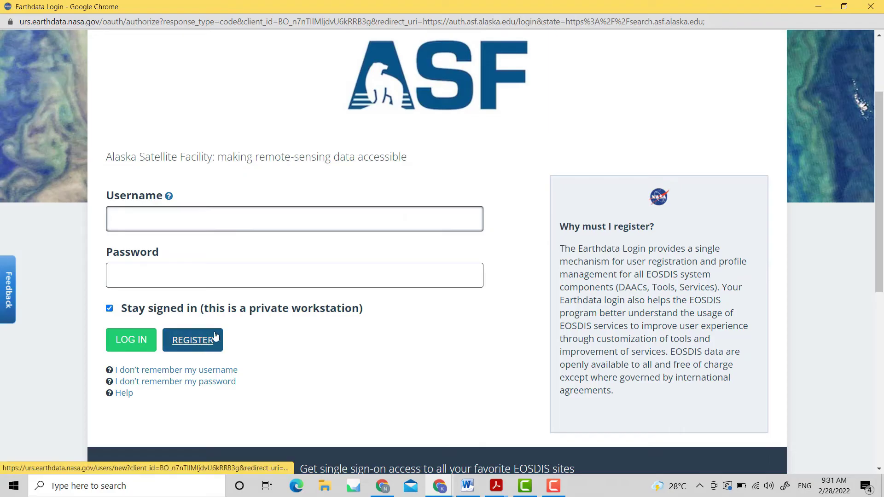
{"action": "left_click", "coordinate": [138, 339]}
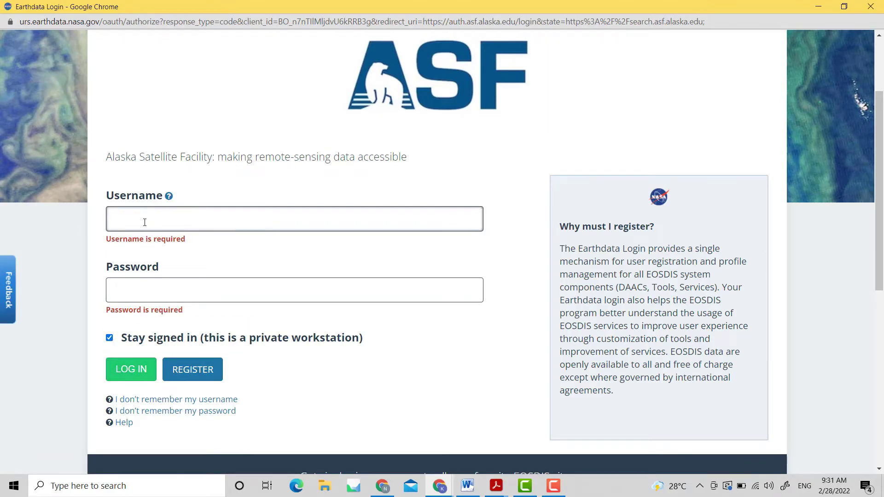
{"action": "type", "text": "ikramahmad"}
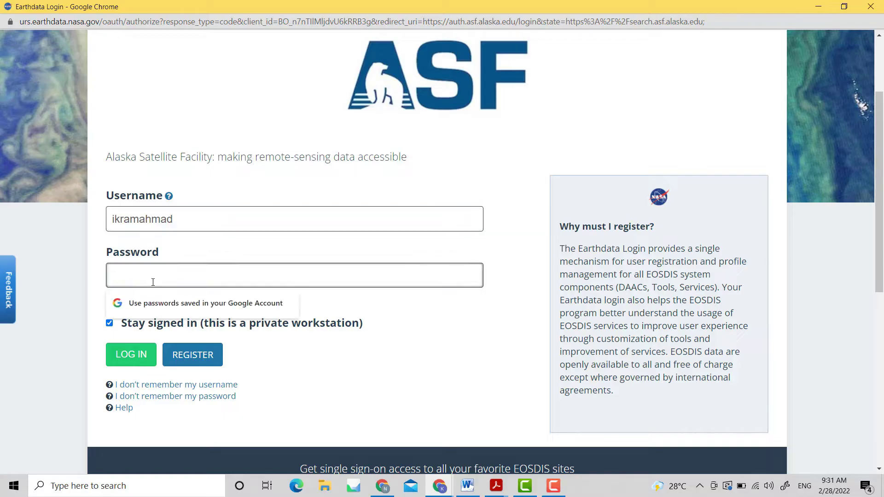
{"action": "type", "text": "•••"}
{"action": "key", "text": "BackSpace"}
{"action": "key", "text": "BackSpace"}
{"action": "type", "text": "••••"}
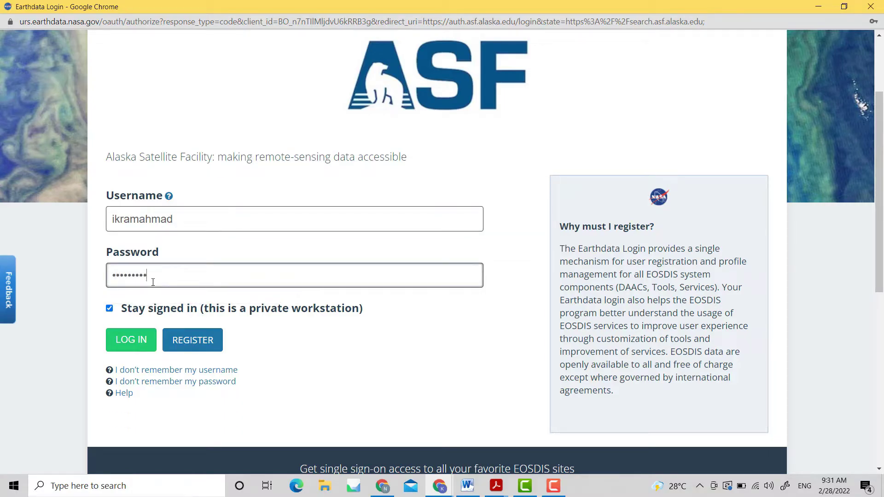
Step: Log in, redirect back to the application and decline saving the password
{"action": "left_click", "coordinate": [131, 343]}
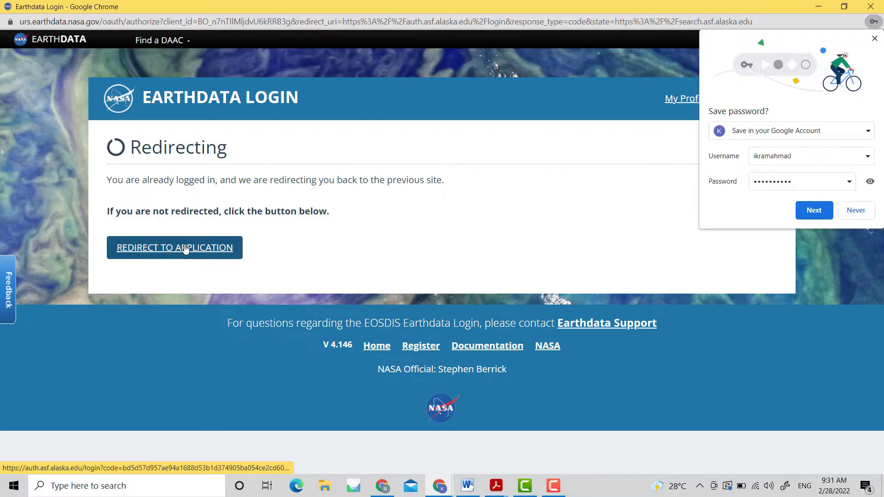
{"action": "left_click", "coordinate": [171, 256]}
{"action": "left_click", "coordinate": [813, 211]}
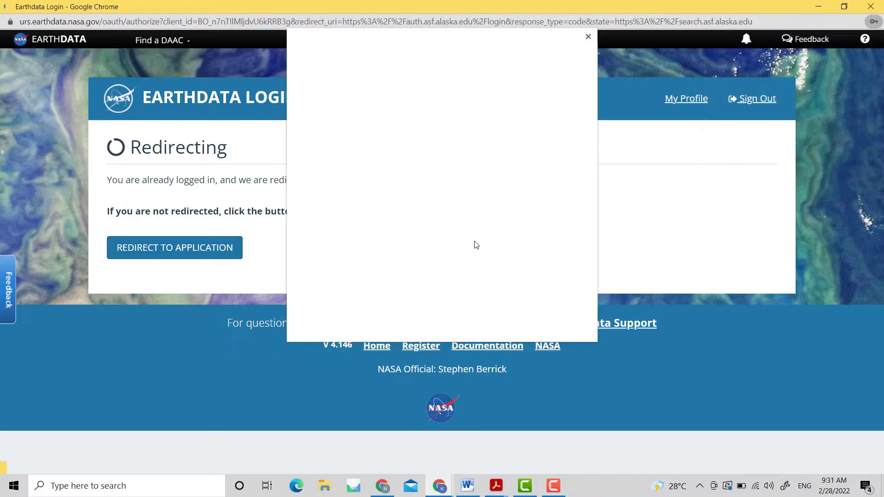
Step: Dismiss the save-password offer and start downloading the December 19 2021 SLC scene
{"action": "left_click", "coordinate": [508, 326]}
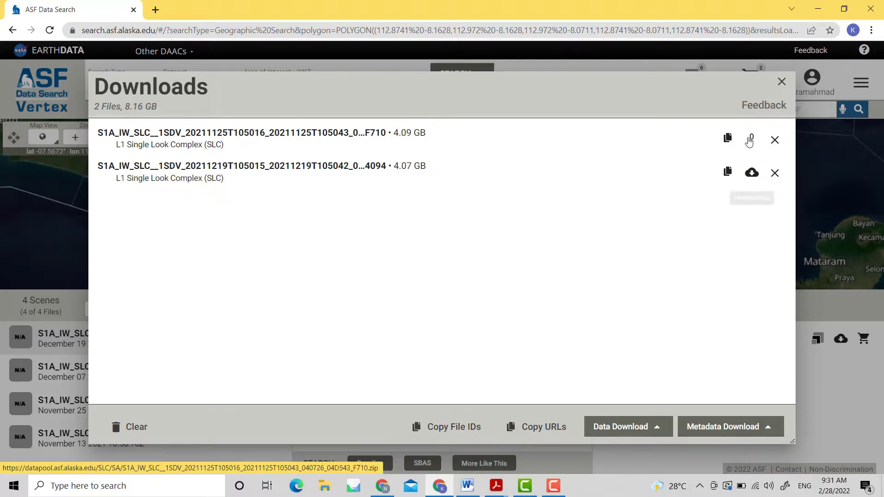
{"action": "left_click", "coordinate": [754, 176]}
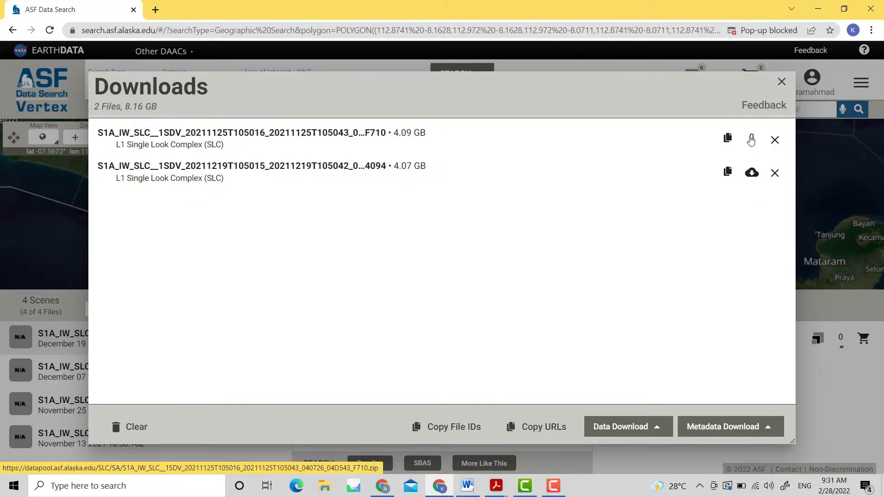
{"action": "left_click", "coordinate": [752, 173]}
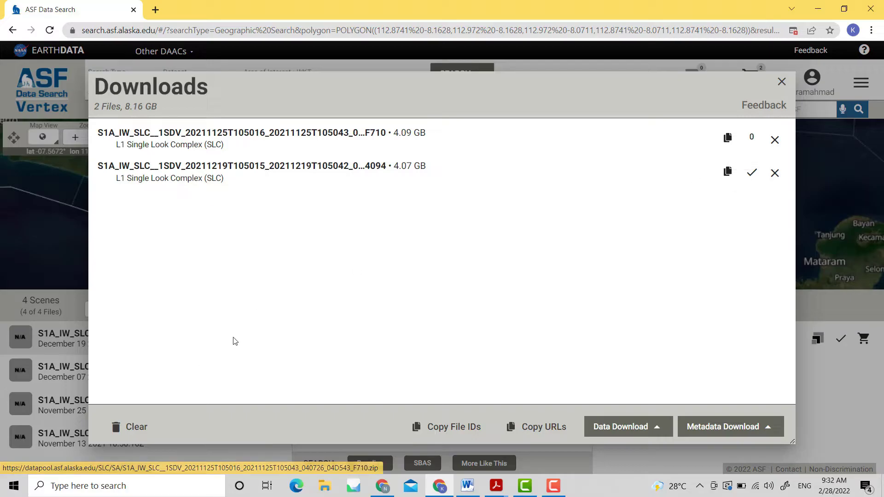
{"action": "right_click", "coordinate": [752, 138]}
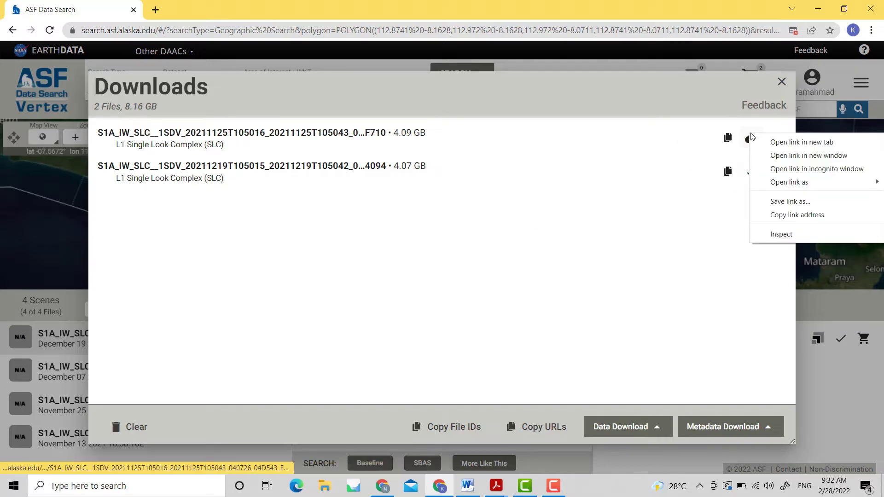
{"action": "left_click", "coordinate": [783, 143]}
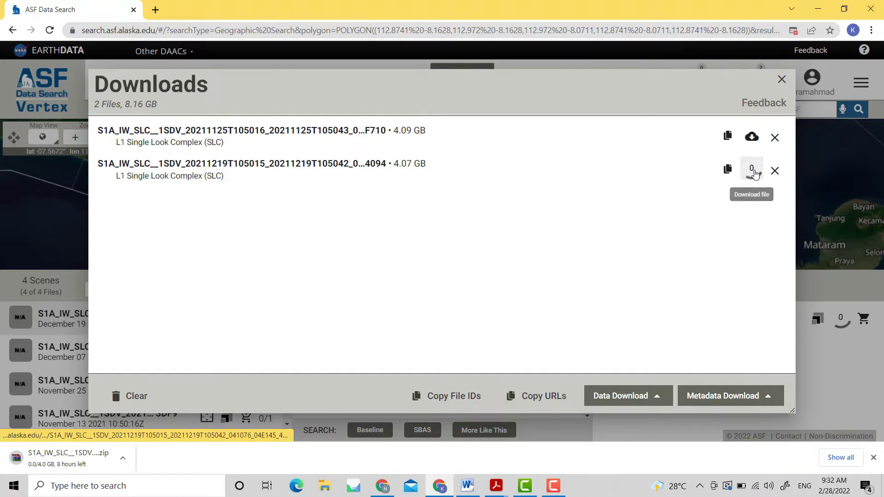
{"action": "right_click", "coordinate": [751, 170]}
{"action": "left_click", "coordinate": [776, 177]}
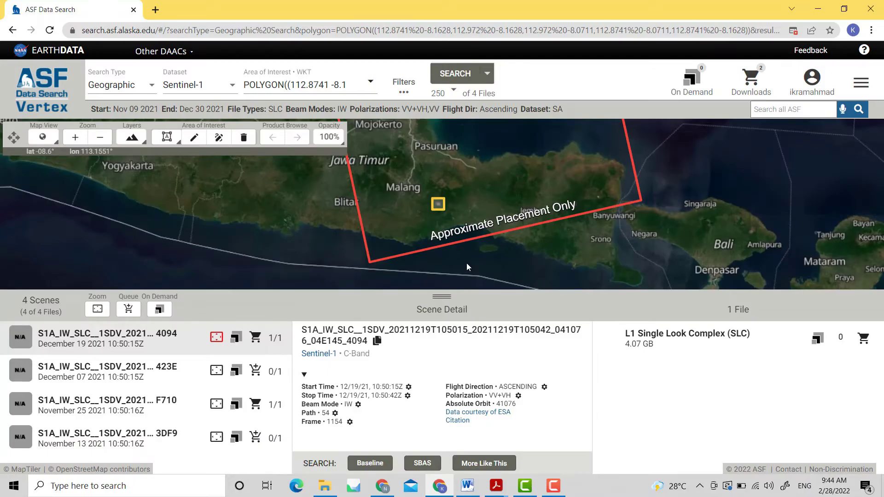
Step: Inspect both Sentinel-1 ZIP files in TUTORIAL DEFORMASI, then minimise Explorer and Chrome
{"action": "left_click", "coordinate": [324, 486]}
{"action": "left_click", "coordinate": [375, 295]}
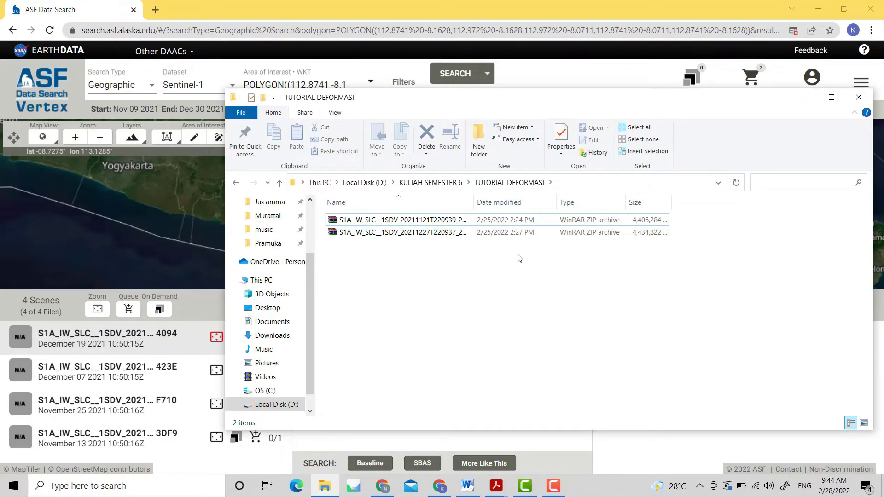
{"action": "left_click", "coordinate": [454, 236]}
{"action": "left_click", "coordinate": [457, 221]}
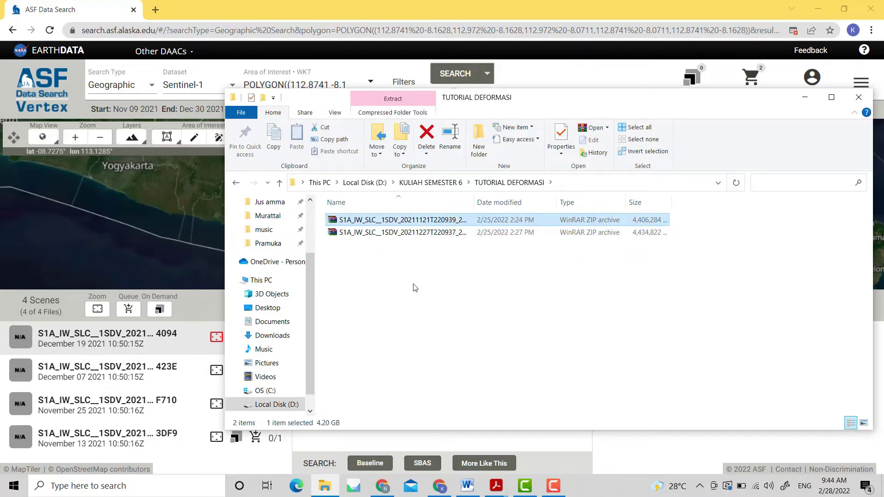
{"action": "left_click", "coordinate": [435, 304]}
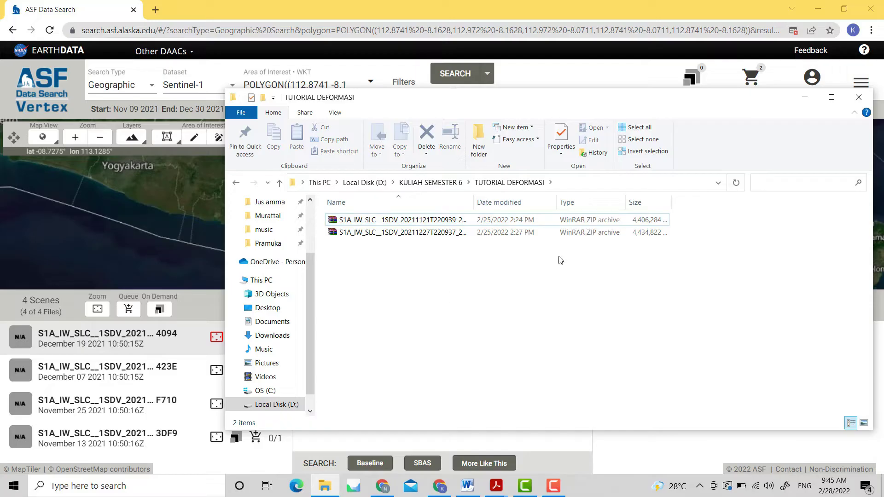
{"action": "left_click", "coordinate": [805, 97]}
{"action": "left_click", "coordinate": [826, 5]}
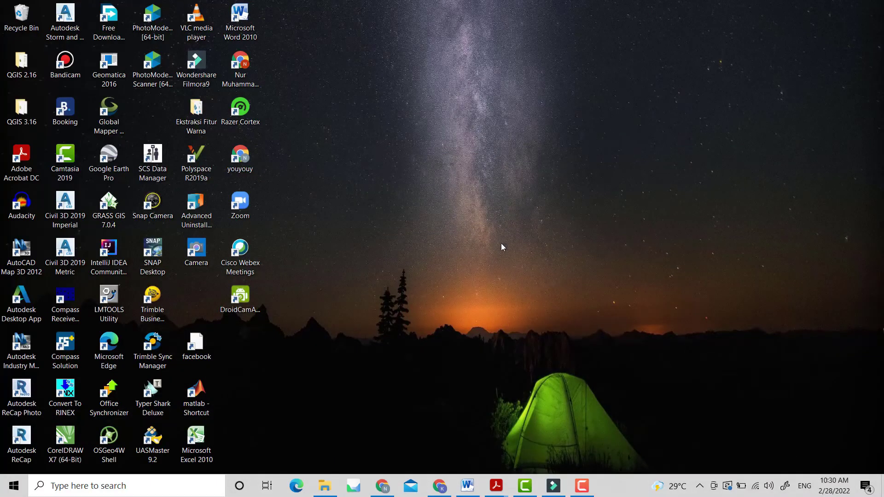
Step: Search the Start menu for 'snap' and launch SNAP Desktop
{"action": "left_click", "coordinate": [154, 488]}
{"action": "type", "text": "snap"}
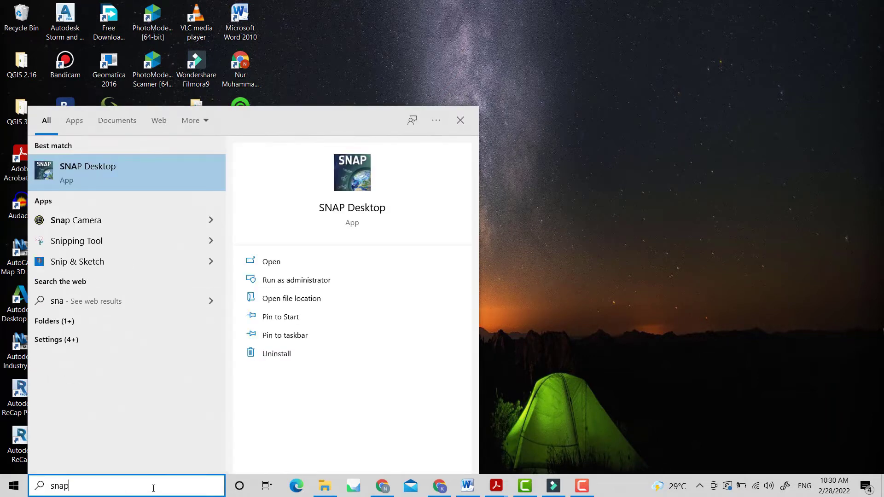
{"action": "key", "text": "Escape"}
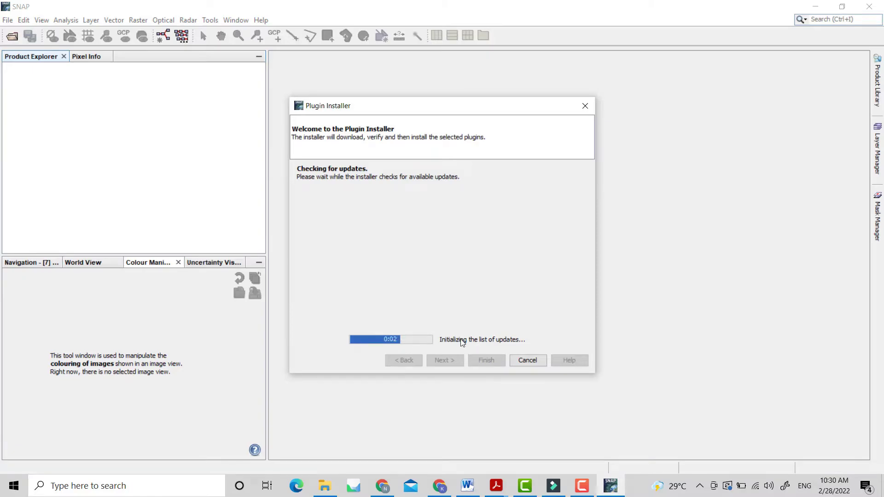
Step: Close the Plugin Installer, open both .SAFE zip products together, and launch Graph Builder
{"action": "left_click", "coordinate": [533, 361]}
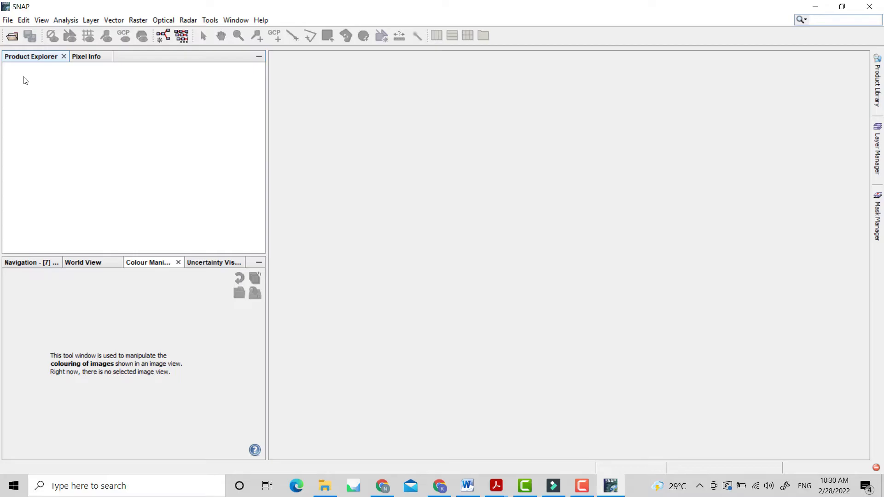
{"action": "left_click", "coordinate": [7, 20]}
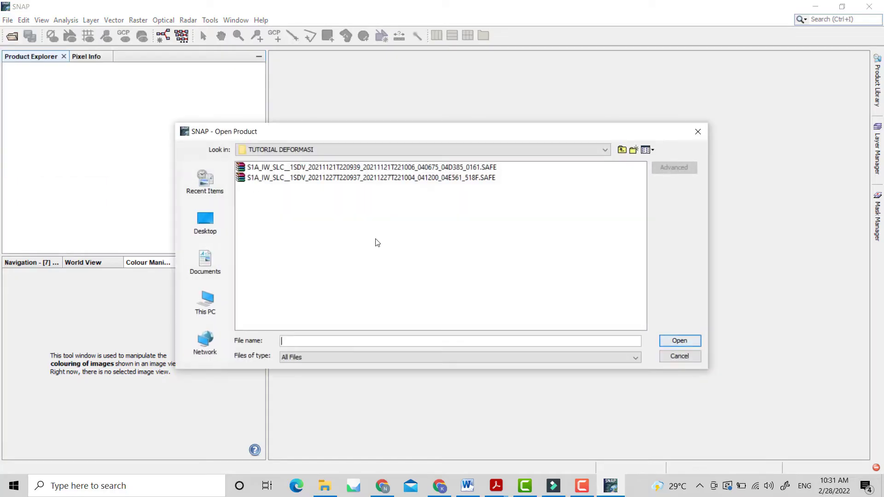
{"action": "left_click", "coordinate": [343, 167]}
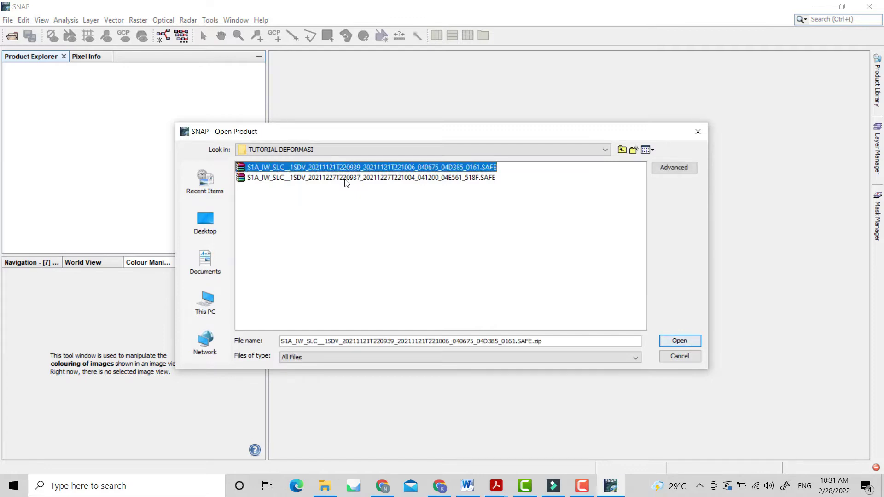
{"action": "left_click", "coordinate": [351, 178], "text": "shift"}
{"action": "left_click", "coordinate": [680, 341]}
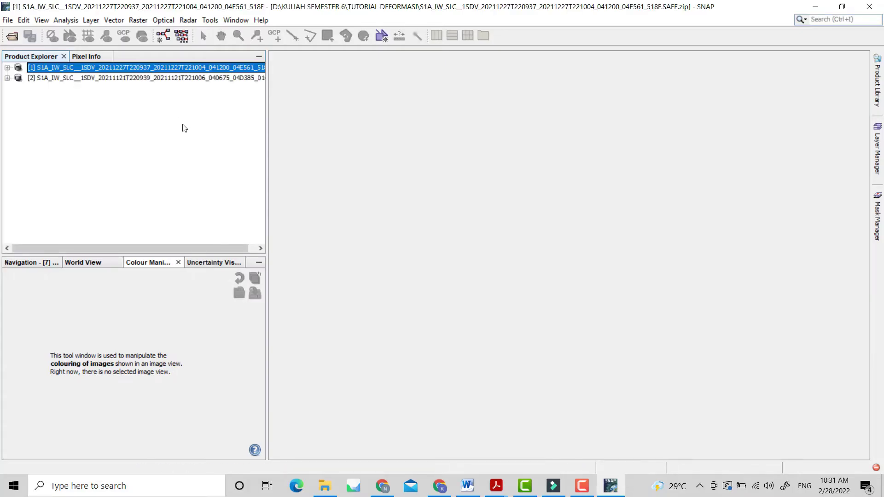
{"action": "left_click", "coordinate": [164, 36]}
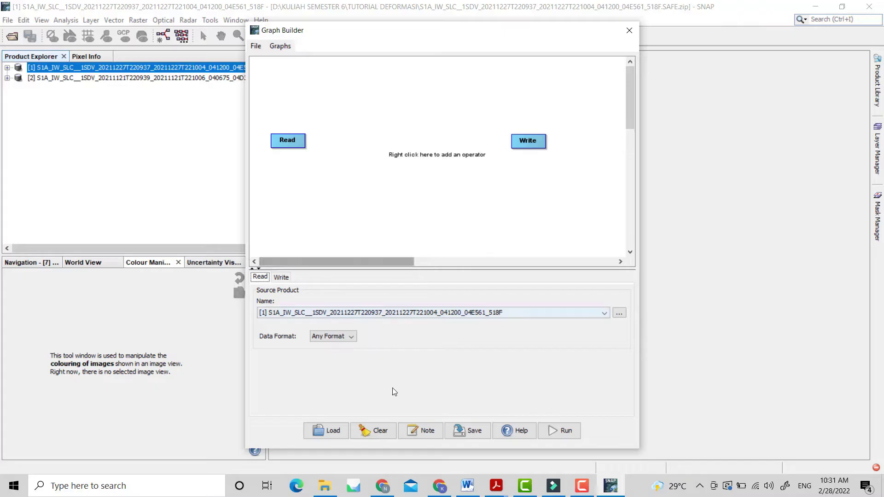
Step: Clear the default nodes, add a fresh Read node, and widen the Graph Builder window
{"action": "left_click", "coordinate": [377, 430]}
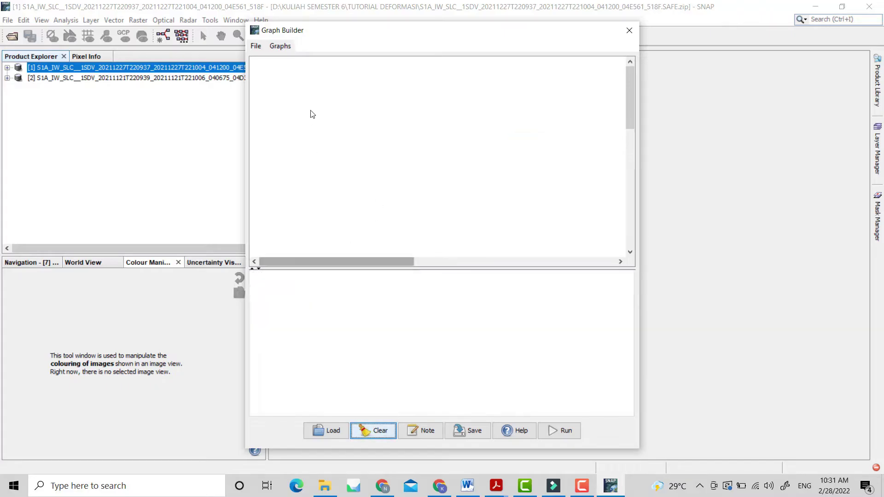
{"action": "right_click", "coordinate": [290, 89]}
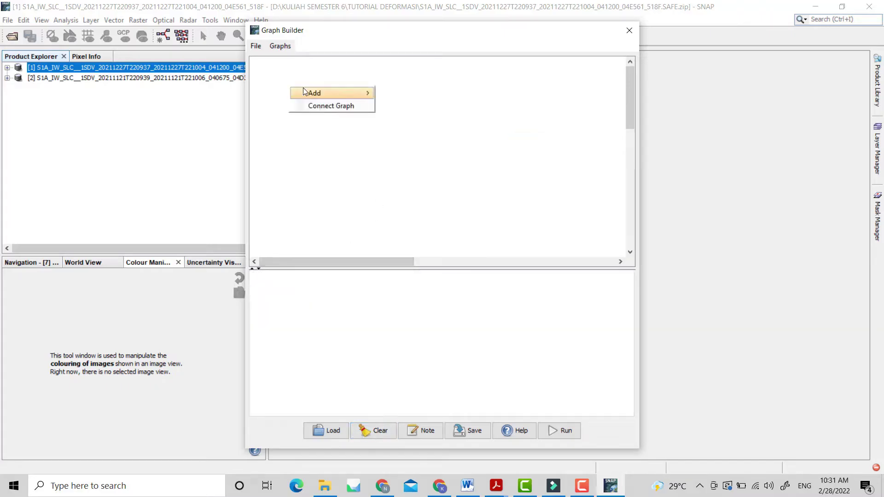
{"action": "mouse_move", "coordinate": [304, 91]}
{"action": "mouse_move", "coordinate": [399, 95]}
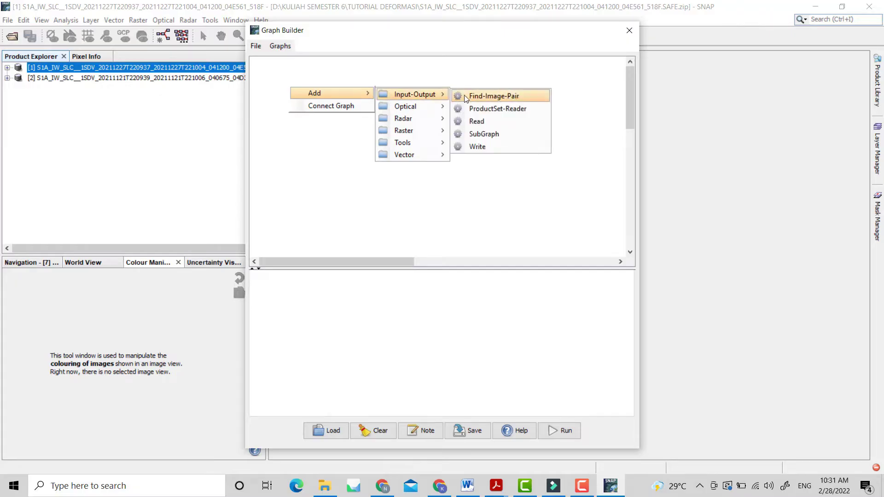
{"action": "left_click", "coordinate": [477, 121]}
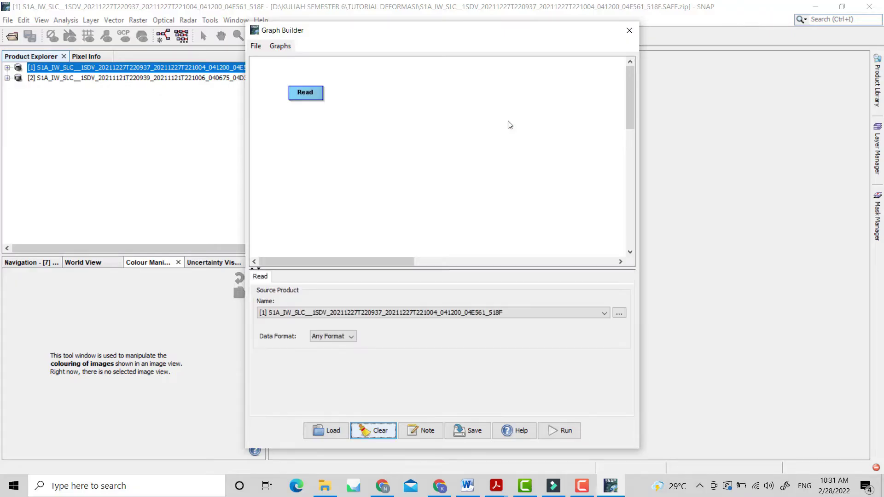
{"action": "left_click_drag", "start_coordinate": [314, 95], "coordinate": [300, 109]}
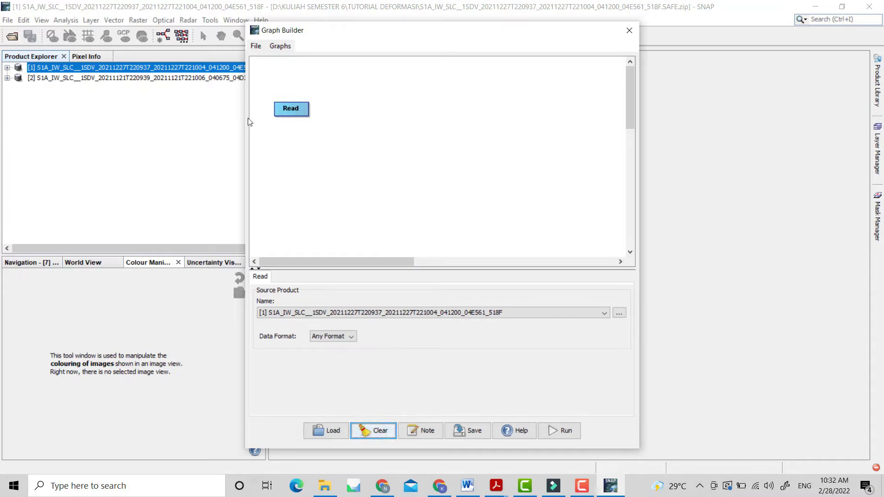
{"action": "left_click_drag", "start_coordinate": [247, 122], "coordinate": [26, 122]}
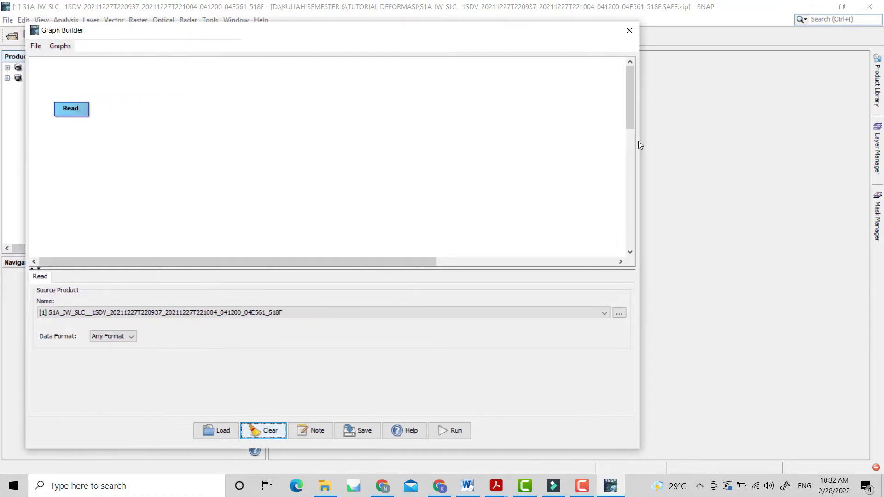
{"action": "left_click_drag", "start_coordinate": [639, 134], "coordinate": [855, 125]}
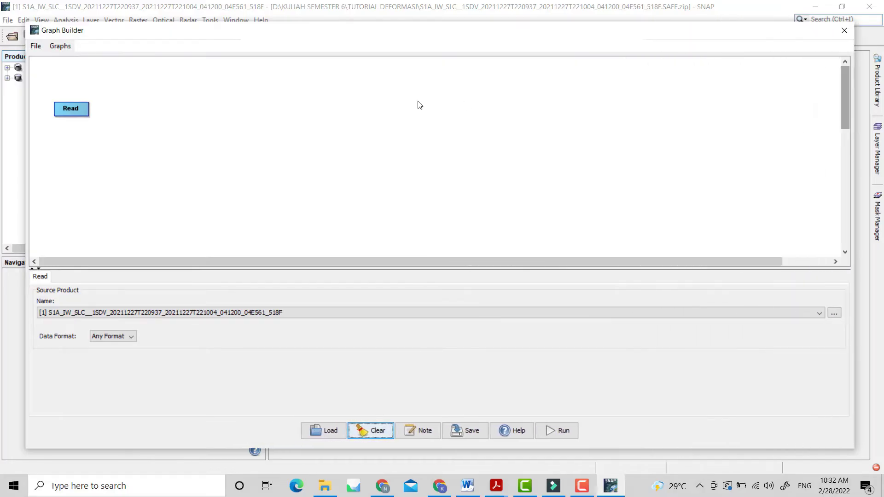
Step: Add TOPSAR-Split and Apply-Orbit-File nodes in a row after the Read node
{"action": "right_click", "coordinate": [129, 95]}
{"action": "mouse_move", "coordinate": [158, 102]}
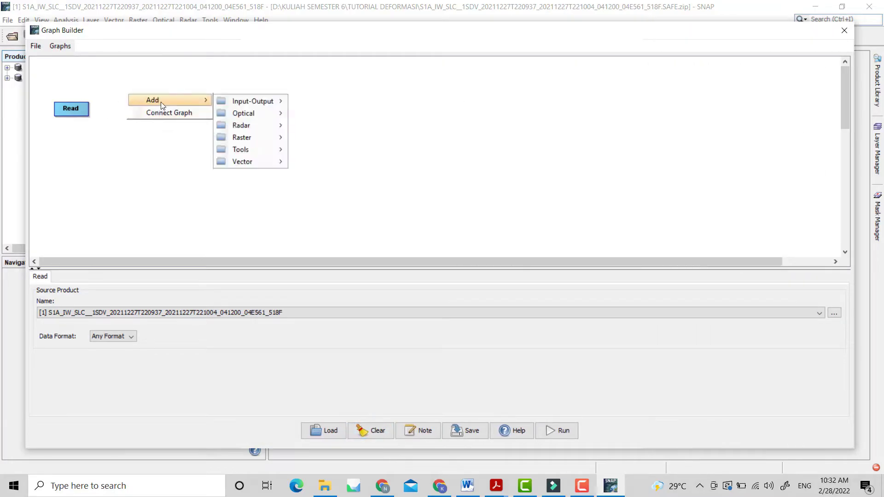
{"action": "mouse_move", "coordinate": [271, 127]}
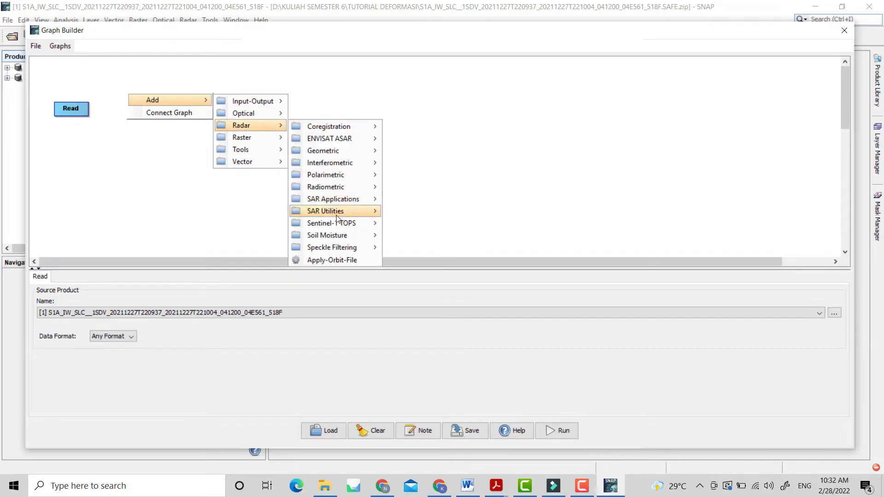
{"action": "mouse_move", "coordinate": [358, 224]}
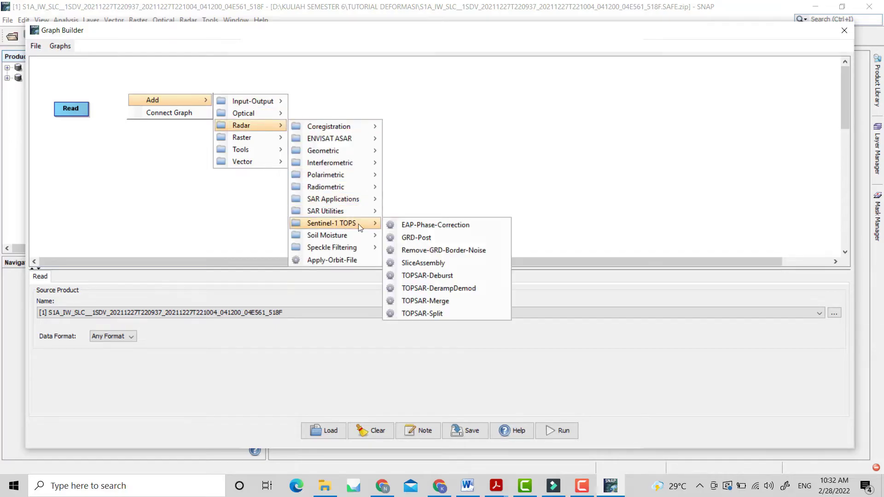
{"action": "left_click", "coordinate": [430, 314]}
{"action": "left_click_drag", "start_coordinate": [153, 98], "coordinate": [145, 111]}
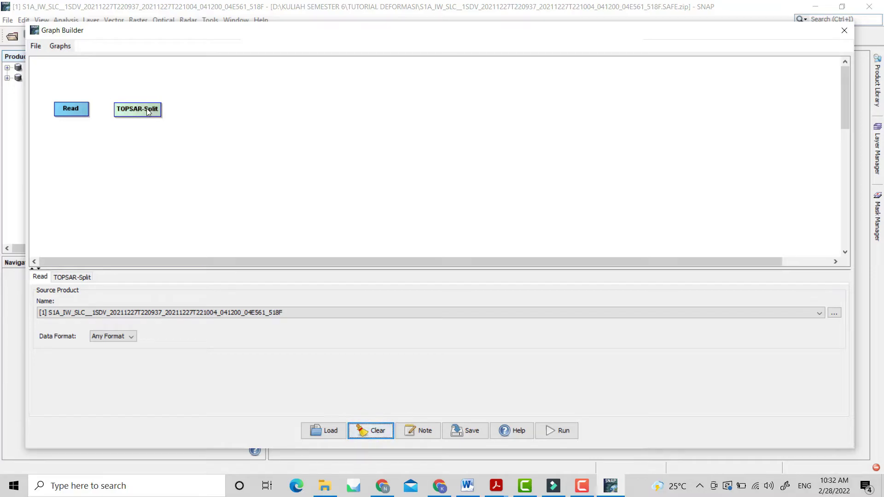
{"action": "right_click", "coordinate": [232, 76]}
{"action": "mouse_move", "coordinate": [244, 80]}
{"action": "mouse_move", "coordinate": [338, 80]}
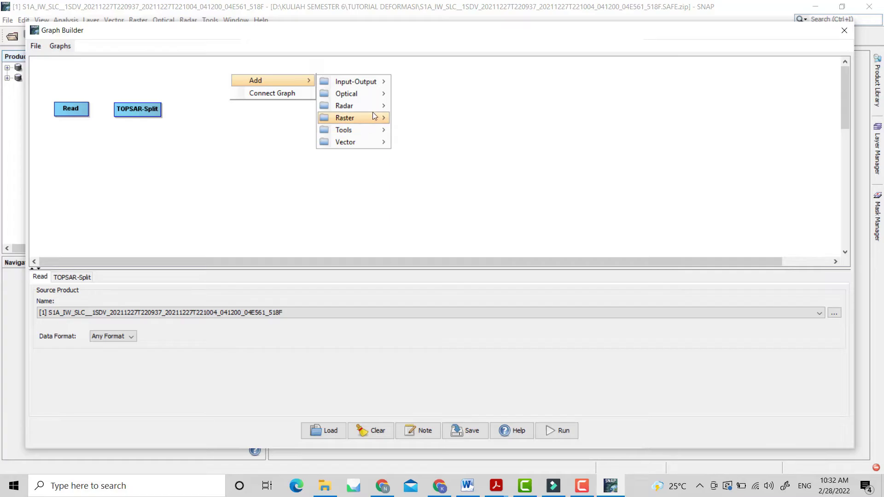
{"action": "mouse_move", "coordinate": [374, 104]}
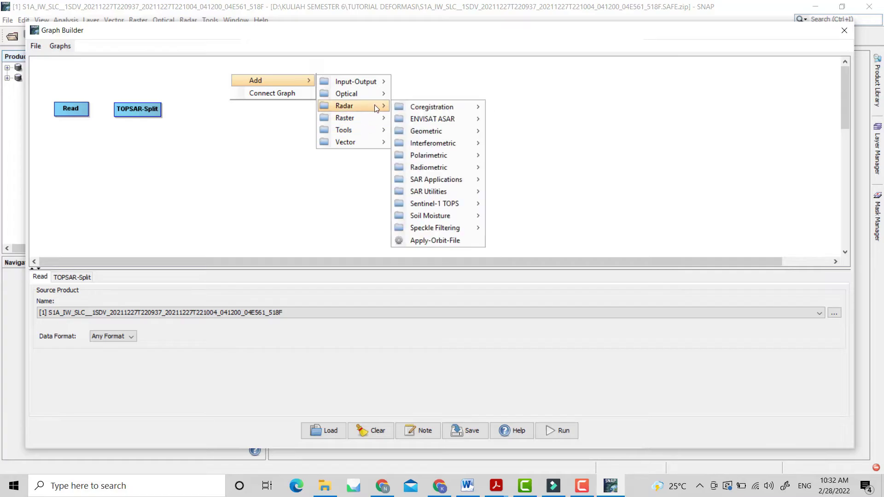
{"action": "left_click", "coordinate": [434, 240]}
{"action": "left_click_drag", "start_coordinate": [270, 76], "coordinate": [226, 106]}
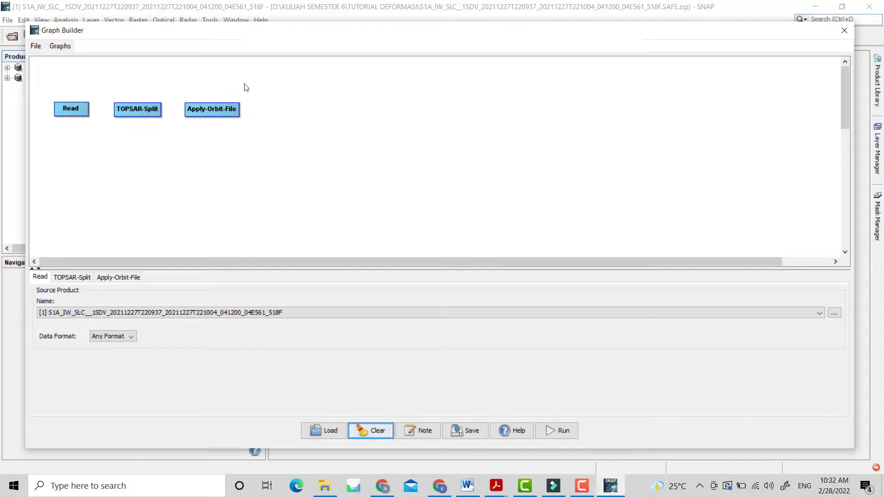
Step: Add a second Read node for the other product, placed in a lower row
{"action": "right_click", "coordinate": [335, 81]}
{"action": "mouse_move", "coordinate": [343, 86]}
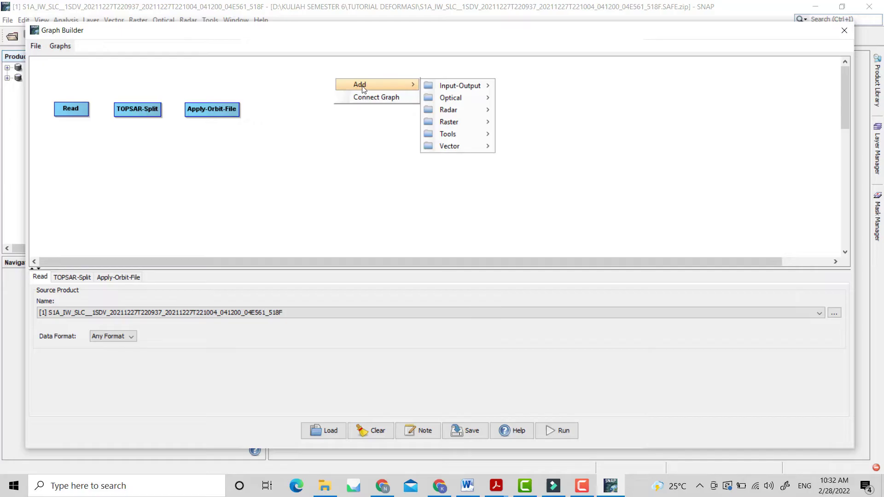
{"action": "mouse_move", "coordinate": [457, 116]}
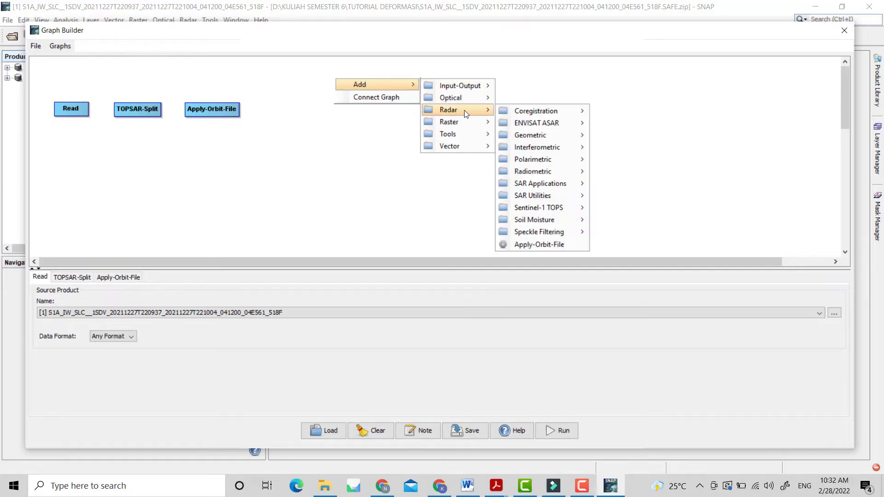
{"action": "mouse_move", "coordinate": [460, 86]}
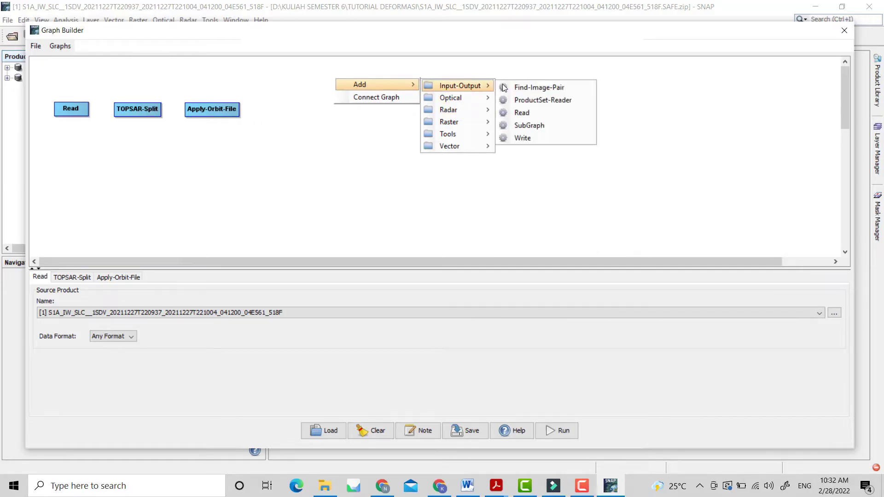
{"action": "left_click", "coordinate": [522, 112]}
{"action": "left_click_drag", "start_coordinate": [322, 98], "coordinate": [70, 185]}
Step: Add TOPSAR-Split(2) and Apply-Orbit-File(2) nodes in line beside Read(2)
{"action": "right_click", "coordinate": [143, 136]}
{"action": "mouse_move", "coordinate": [168, 139]}
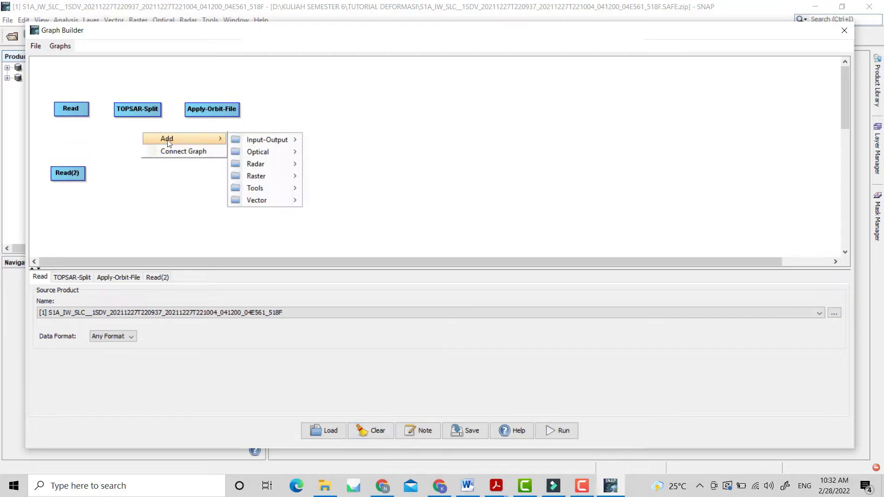
{"action": "mouse_move", "coordinate": [258, 164]}
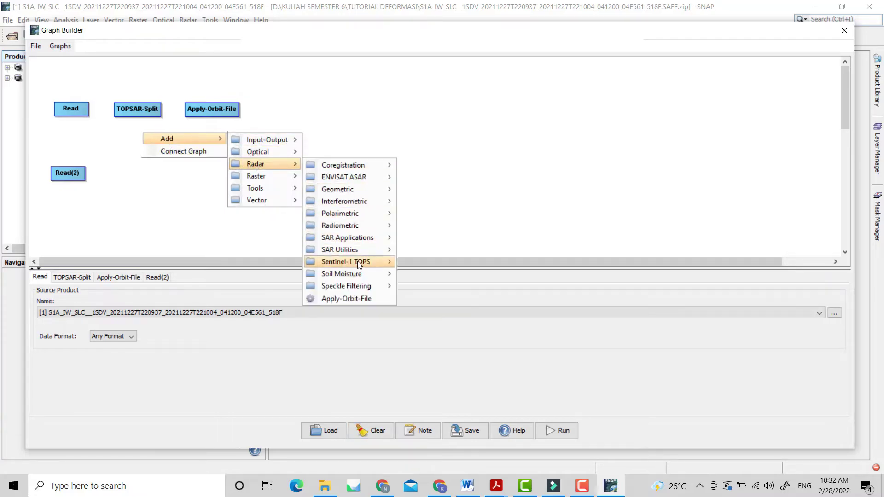
{"action": "mouse_move", "coordinate": [350, 261]}
{"action": "left_click", "coordinate": [437, 352]}
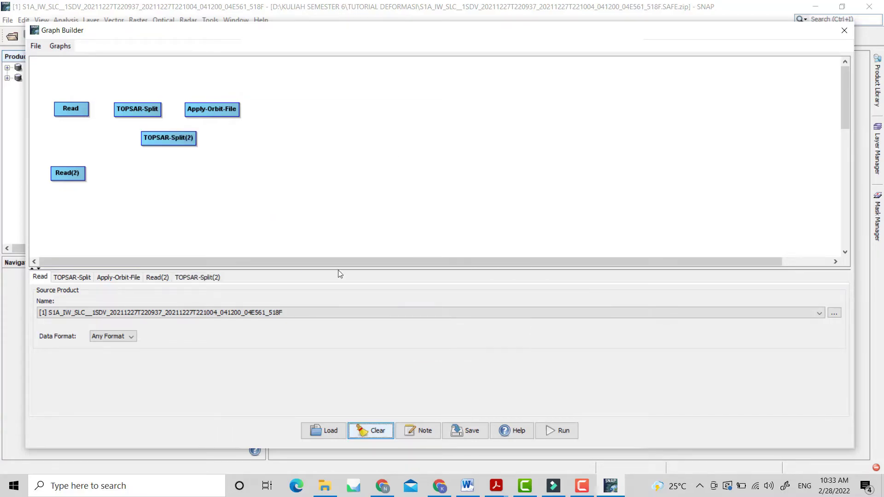
{"action": "left_click_drag", "start_coordinate": [164, 140], "coordinate": [128, 174]}
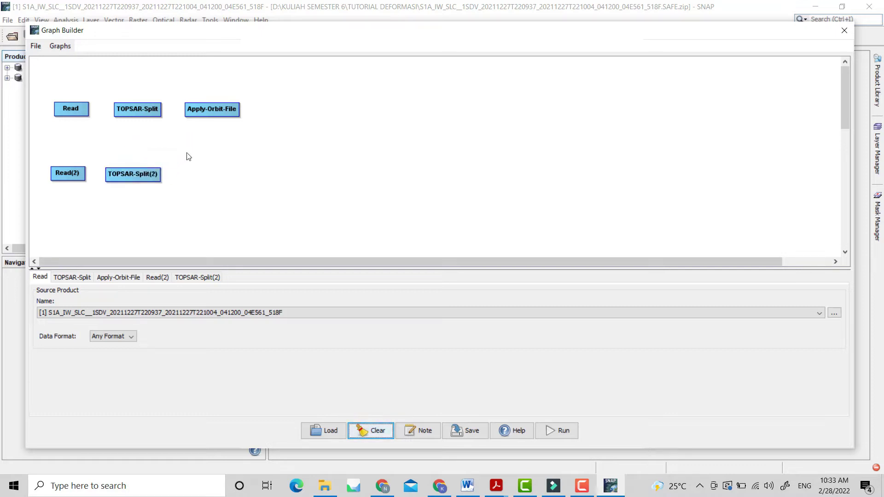
{"action": "right_click", "coordinate": [199, 147]}
{"action": "mouse_move", "coordinate": [223, 154]}
{"action": "mouse_move", "coordinate": [324, 183]}
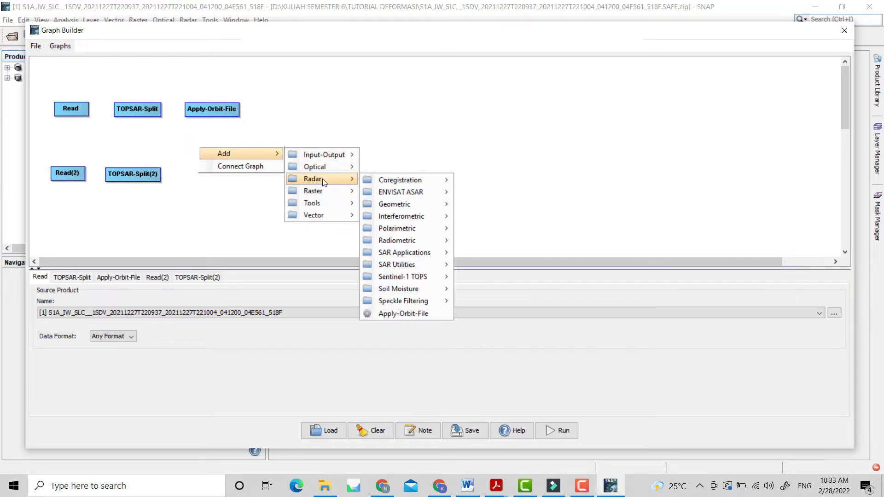
{"action": "left_click", "coordinate": [391, 314]}
{"action": "left_click_drag", "start_coordinate": [256, 151], "coordinate": [239, 176]}
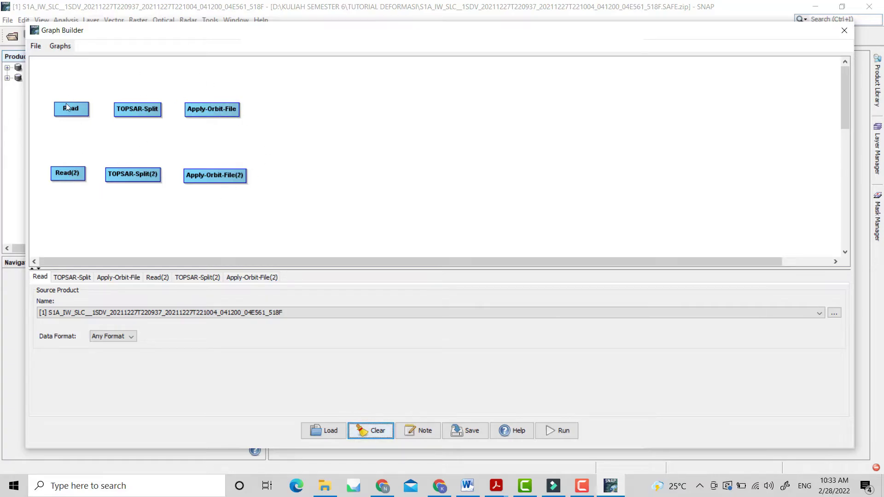
{"action": "right_click", "coordinate": [302, 129]}
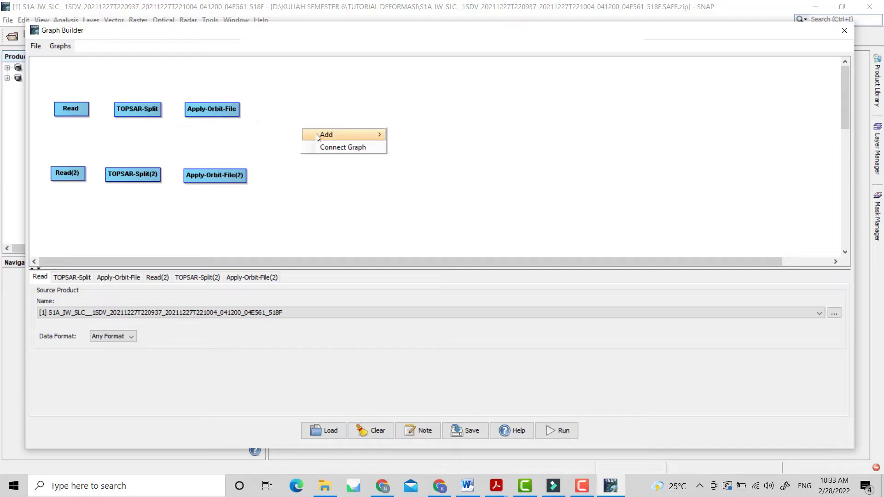
Step: Add a Back-Geocoding node and place it between the two product rows
{"action": "mouse_move", "coordinate": [372, 133]}
{"action": "mouse_move", "coordinate": [432, 163]}
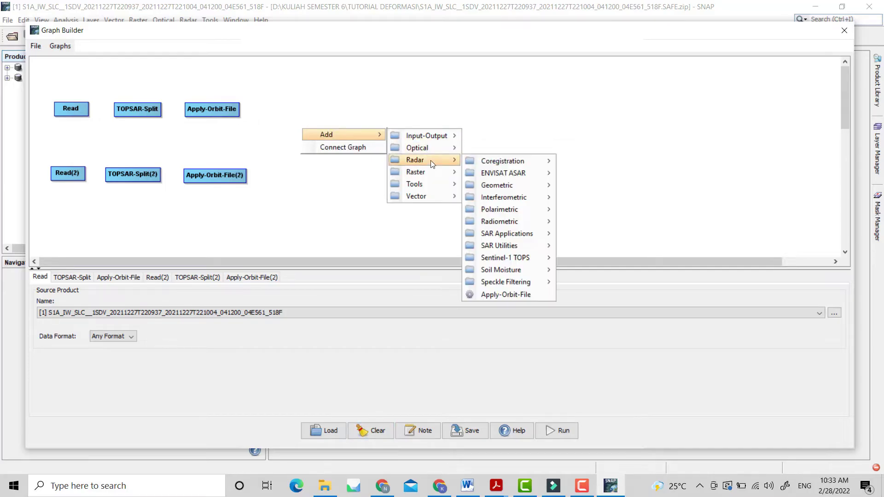
{"action": "mouse_move", "coordinate": [541, 162]}
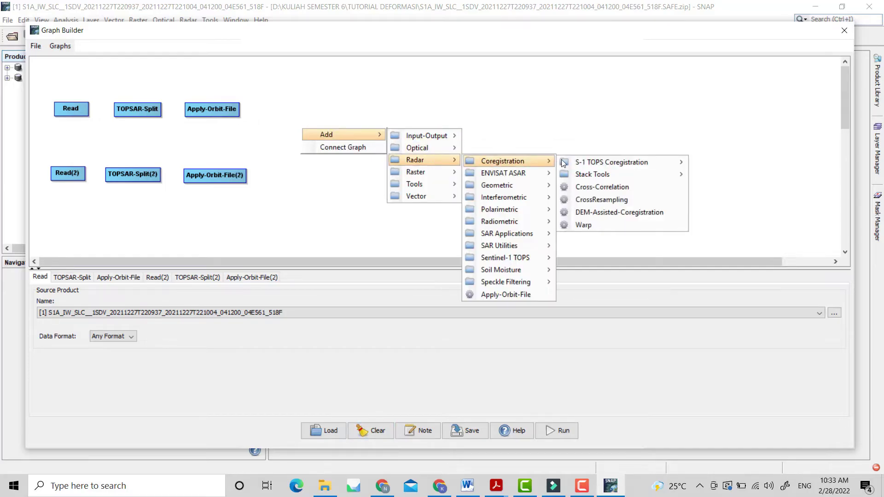
{"action": "mouse_move", "coordinate": [581, 164]}
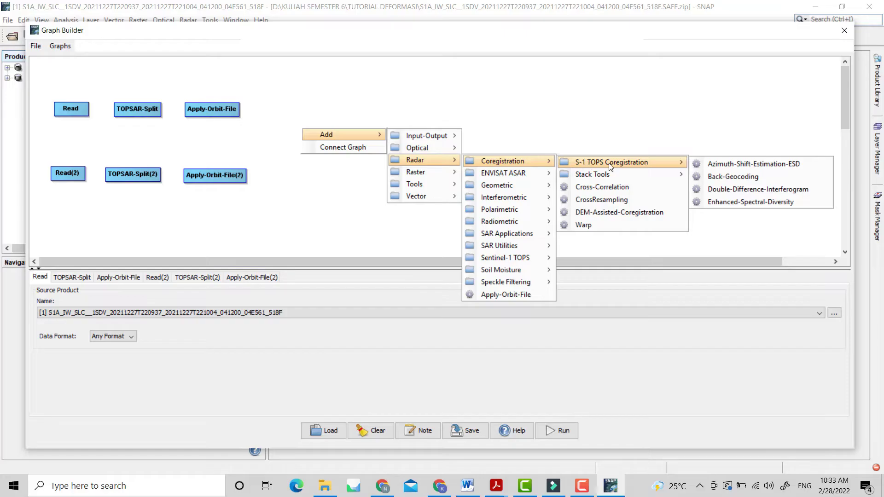
{"action": "left_click", "coordinate": [728, 176]}
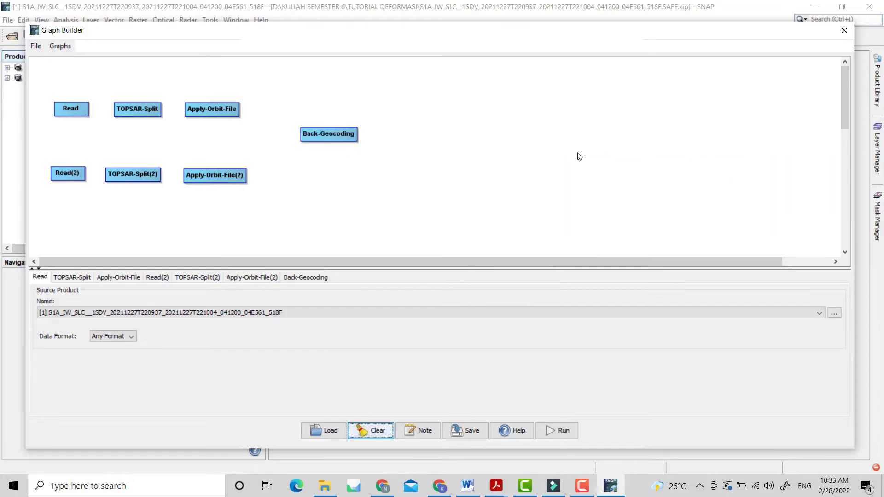
{"action": "left_click_drag", "start_coordinate": [340, 133], "coordinate": [313, 140]}
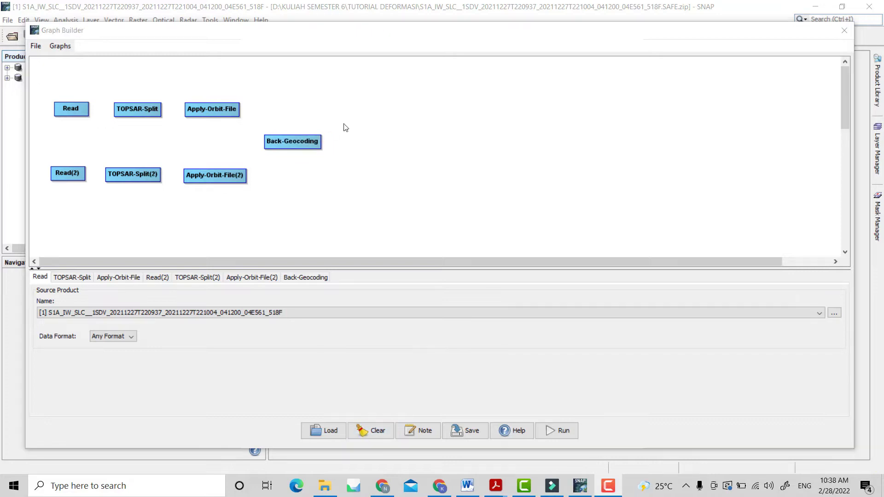
Step: Add an Enhanced-Spectral-Diversity node right of Back-Geocoding
{"action": "right_click", "coordinate": [368, 110]}
{"action": "mouse_move", "coordinate": [409, 113]}
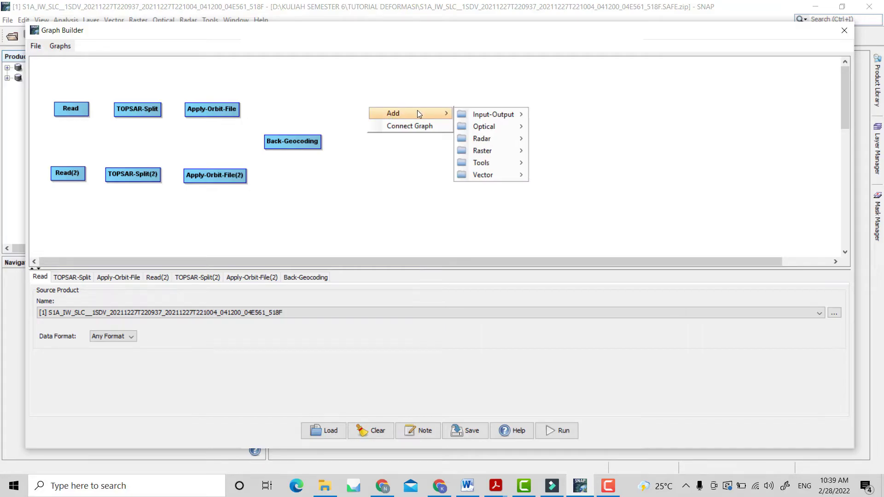
{"action": "mouse_move", "coordinate": [482, 138]}
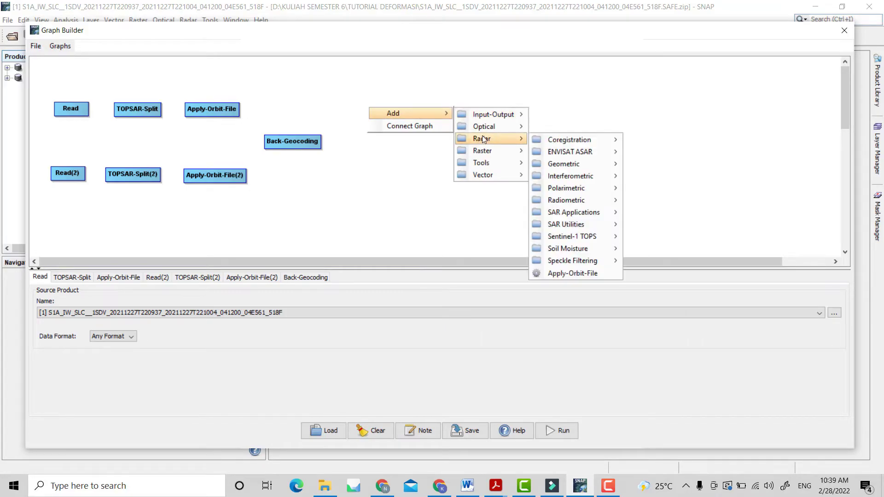
{"action": "mouse_move", "coordinate": [552, 144]}
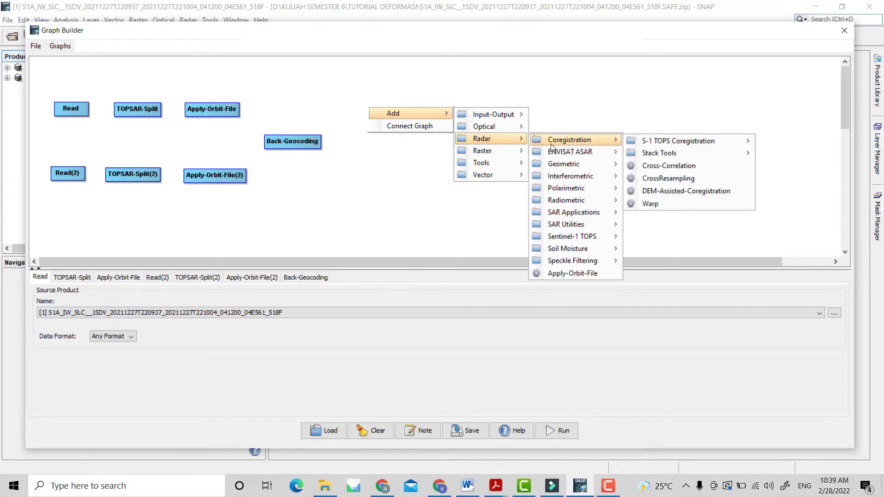
{"action": "mouse_move", "coordinate": [676, 141]}
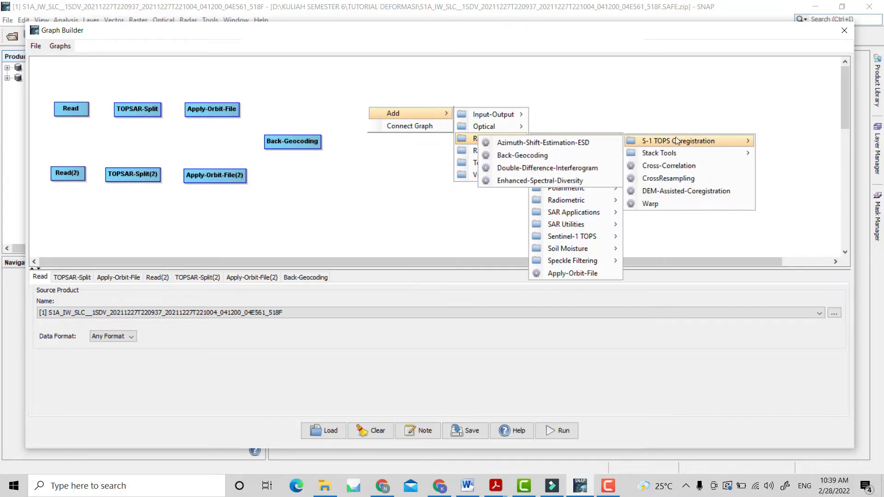
{"action": "left_click", "coordinate": [567, 182]}
{"action": "left_click_drag", "start_coordinate": [438, 118], "coordinate": [416, 137]}
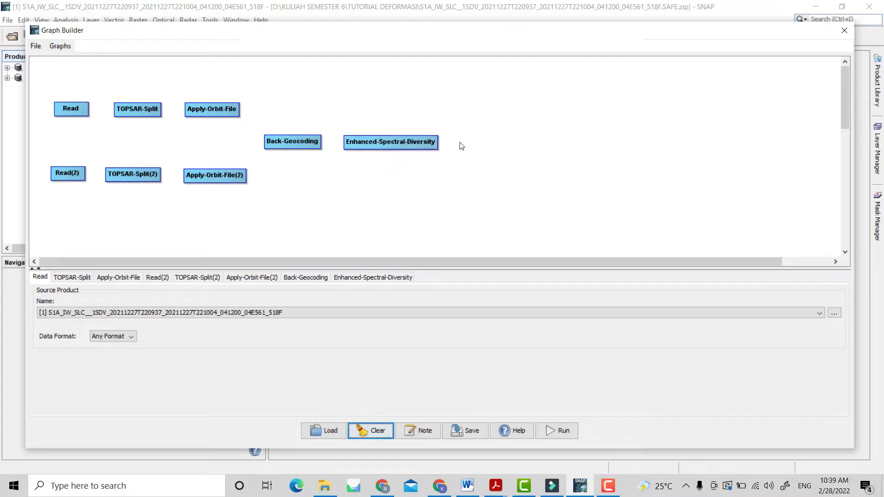
{"action": "right_click", "coordinate": [472, 93]}
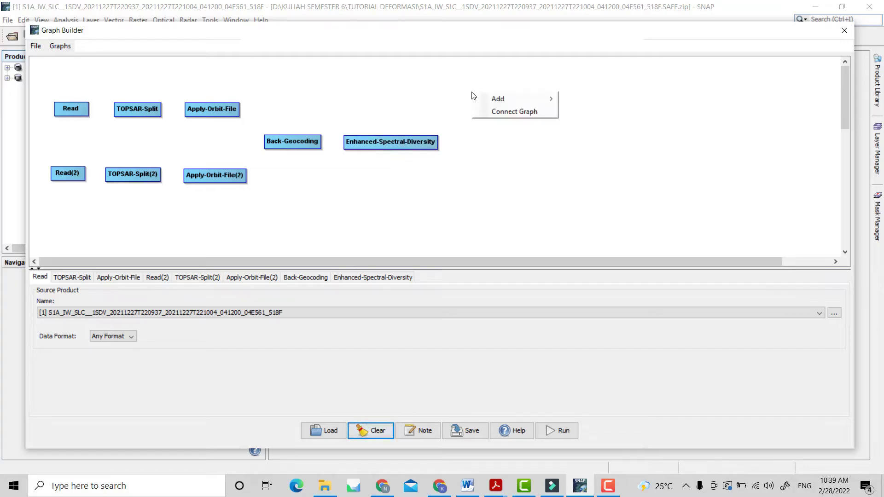
Step: Add an Interferogram node beside Enhanced-Spectral-Diversity
{"action": "mouse_move", "coordinate": [482, 97]}
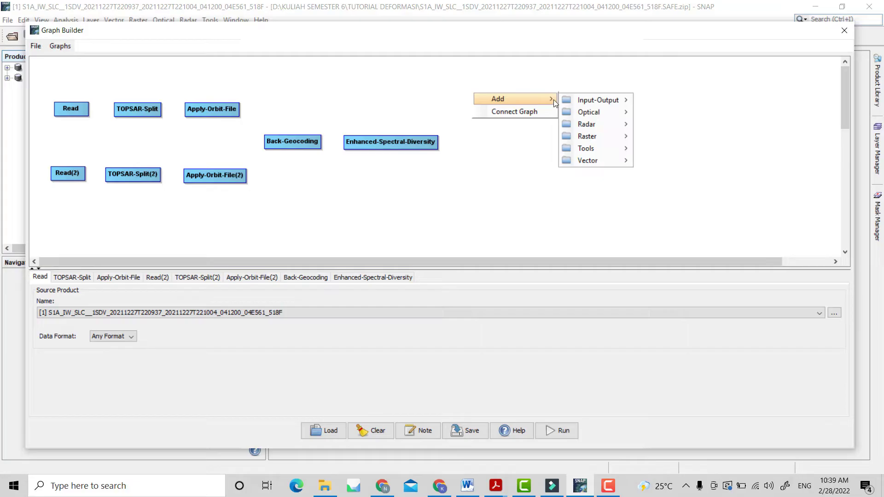
{"action": "mouse_move", "coordinate": [591, 128]}
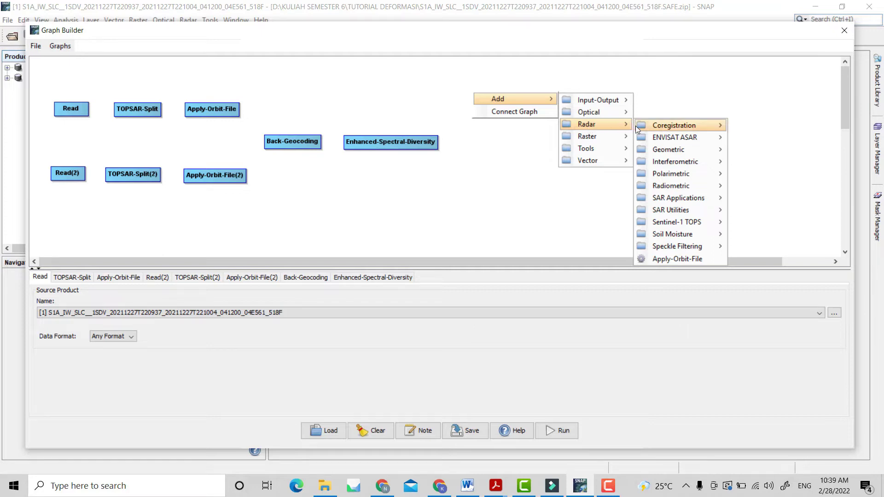
{"action": "mouse_move", "coordinate": [639, 129]}
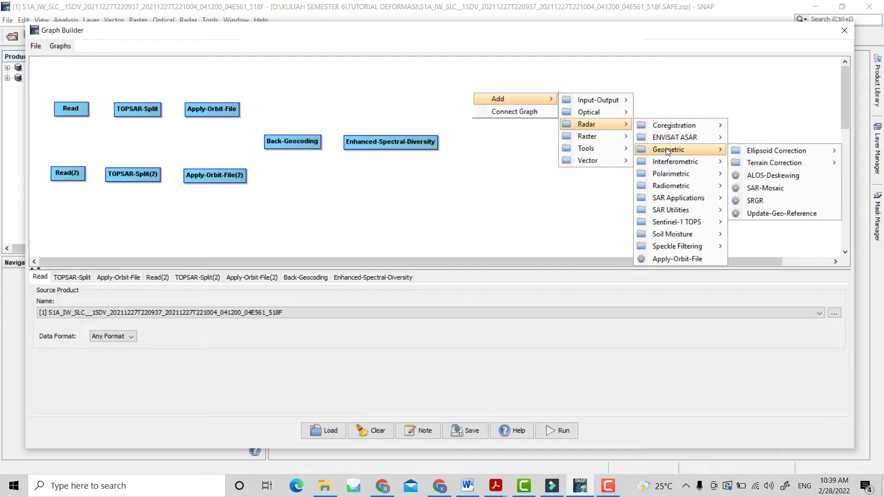
{"action": "mouse_move", "coordinate": [666, 165]}
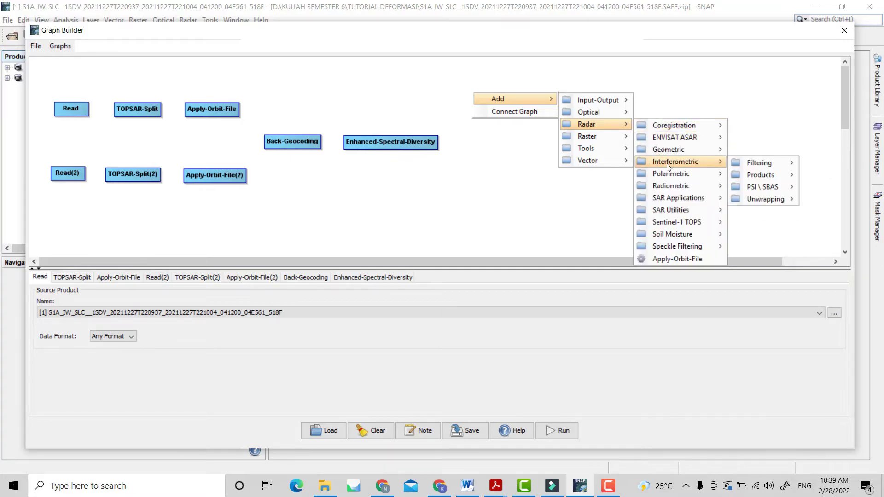
{"action": "mouse_move", "coordinate": [748, 170]}
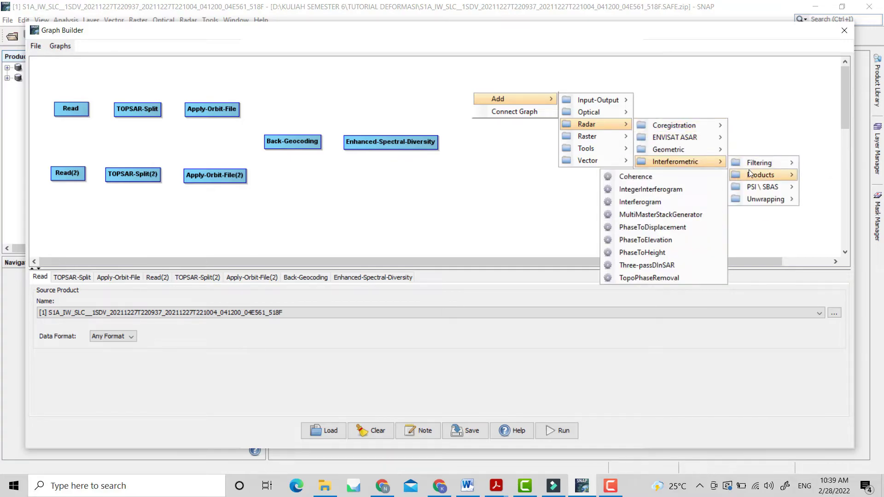
{"action": "left_click", "coordinate": [651, 201]}
{"action": "left_click_drag", "start_coordinate": [519, 102], "coordinate": [492, 139]}
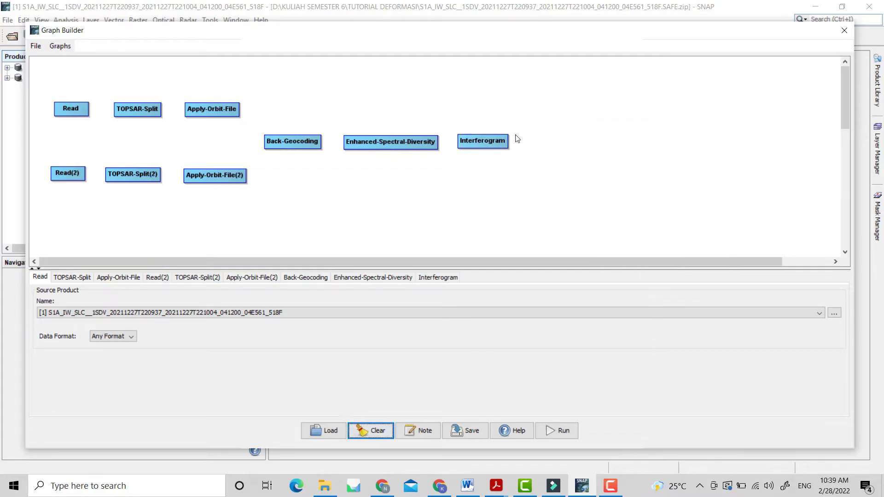
Step: Add a TOPSAR-Deburst node next to Interferogram
{"action": "right_click", "coordinate": [561, 118]}
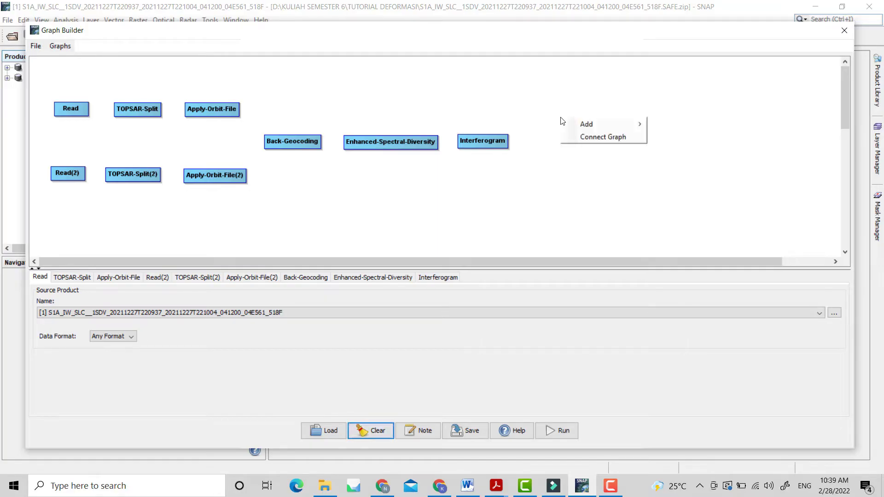
{"action": "mouse_move", "coordinate": [675, 149]}
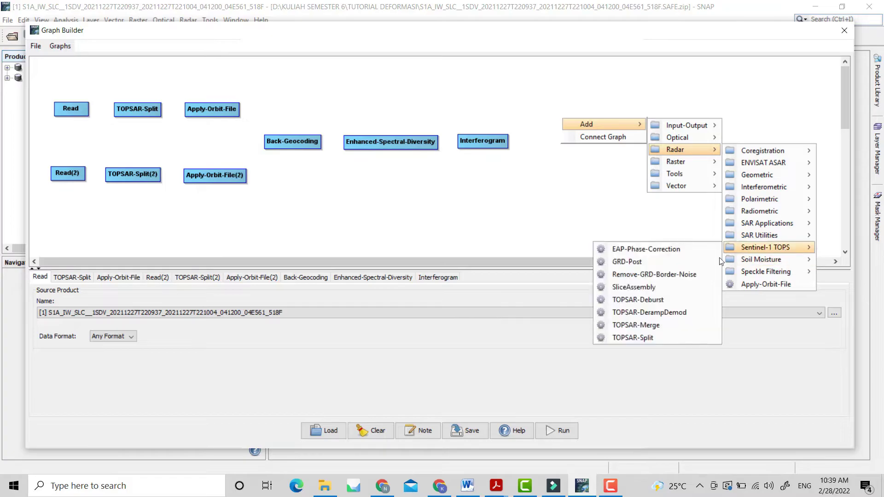
{"action": "mouse_move", "coordinate": [753, 250]}
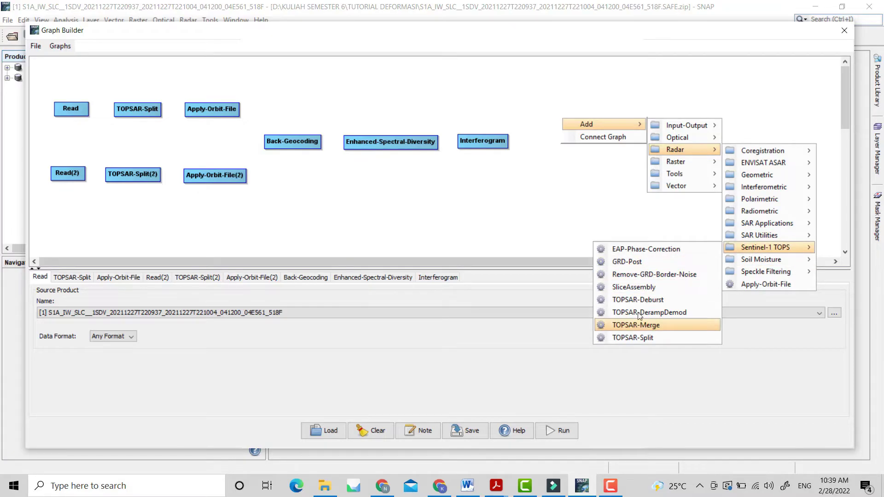
{"action": "left_click", "coordinate": [641, 300]}
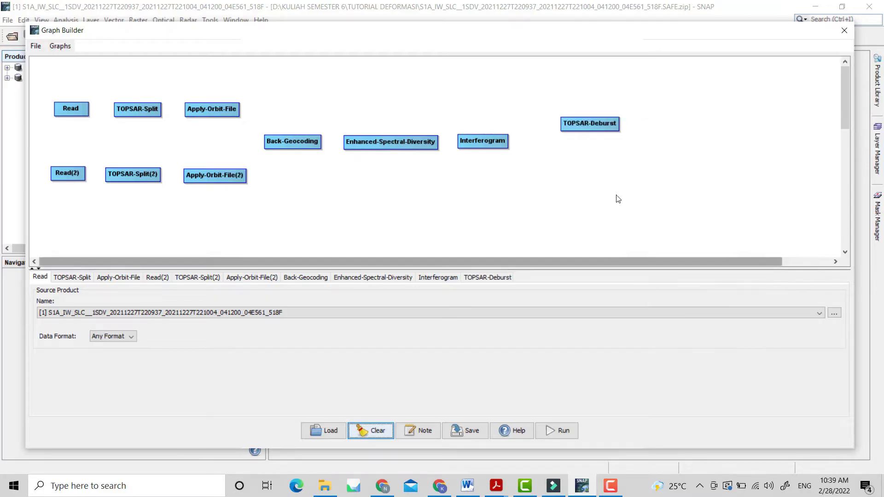
{"action": "left_click_drag", "start_coordinate": [601, 128], "coordinate": [569, 145]}
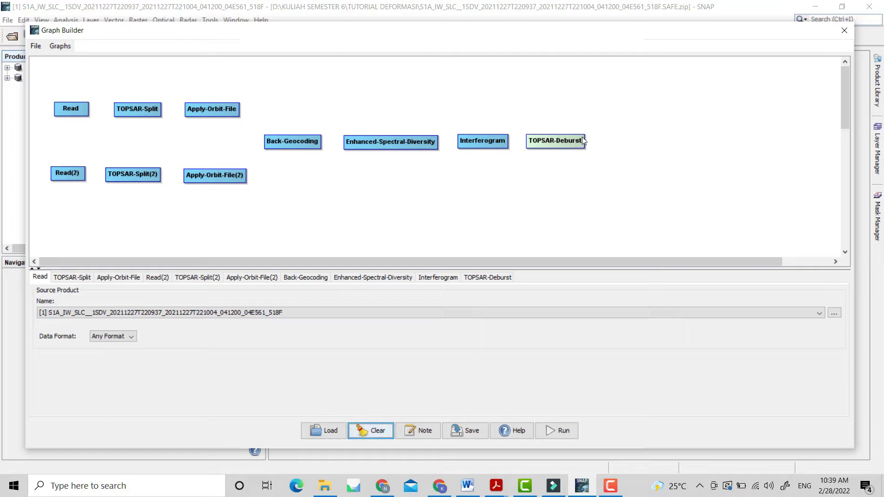
Step: Add a TopoPhaseRemoval node and place it after TOPSAR-Deburst
{"action": "right_click", "coordinate": [594, 113]}
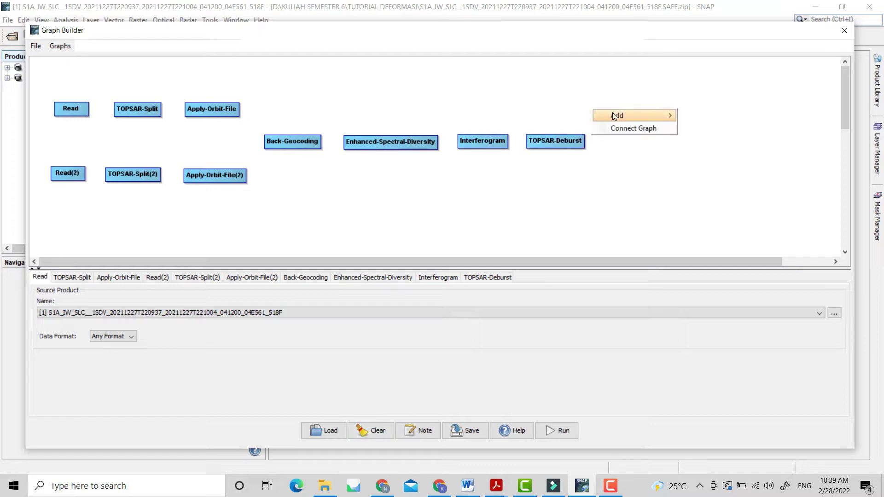
{"action": "mouse_move", "coordinate": [615, 116]}
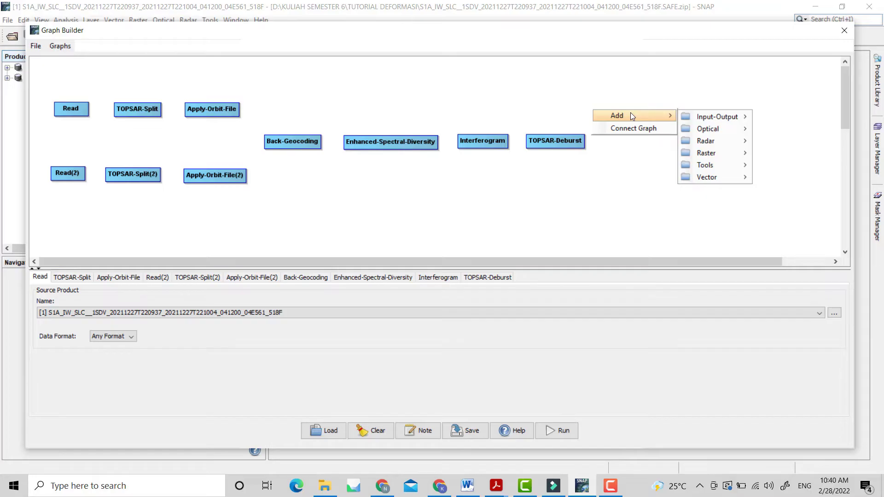
{"action": "mouse_move", "coordinate": [697, 118]}
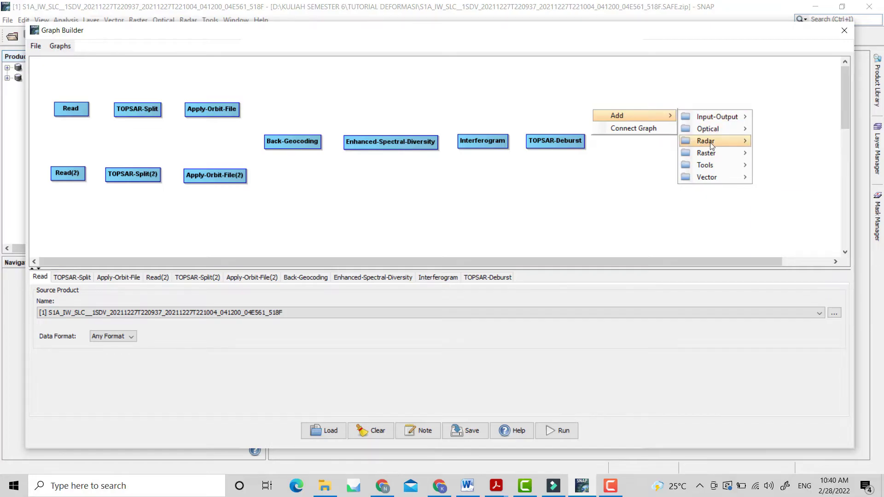
{"action": "mouse_move", "coordinate": [712, 142]}
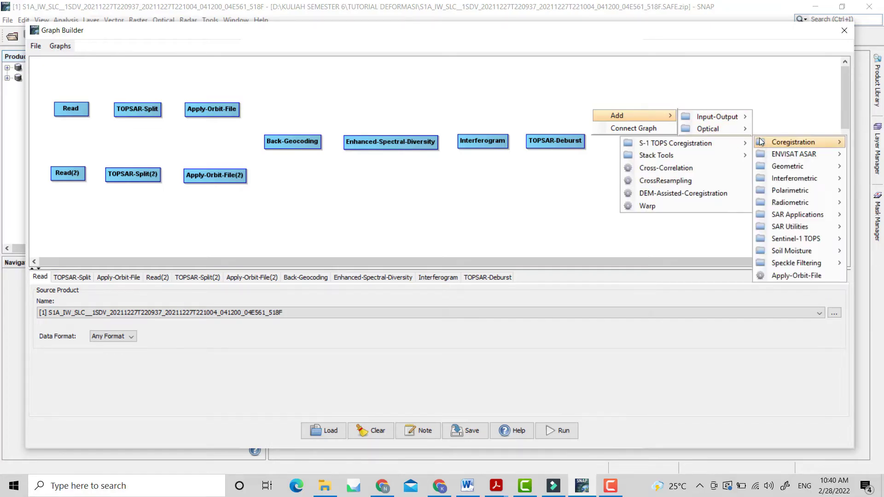
{"action": "mouse_move", "coordinate": [813, 184]}
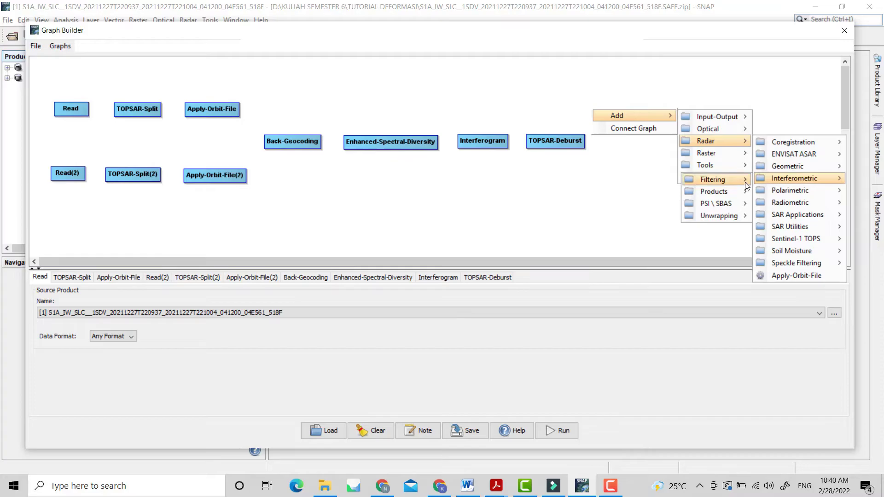
{"action": "mouse_move", "coordinate": [730, 191]}
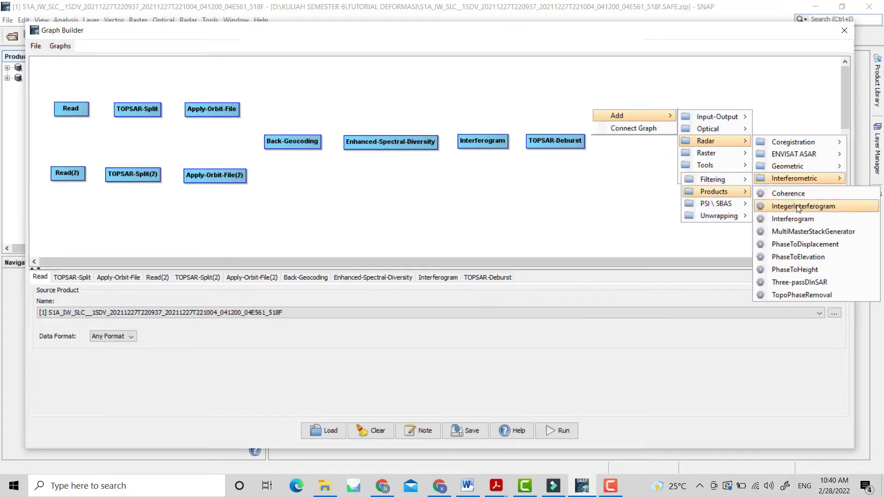
{"action": "left_click", "coordinate": [809, 296]}
{"action": "left_click_drag", "start_coordinate": [653, 116], "coordinate": [660, 140]}
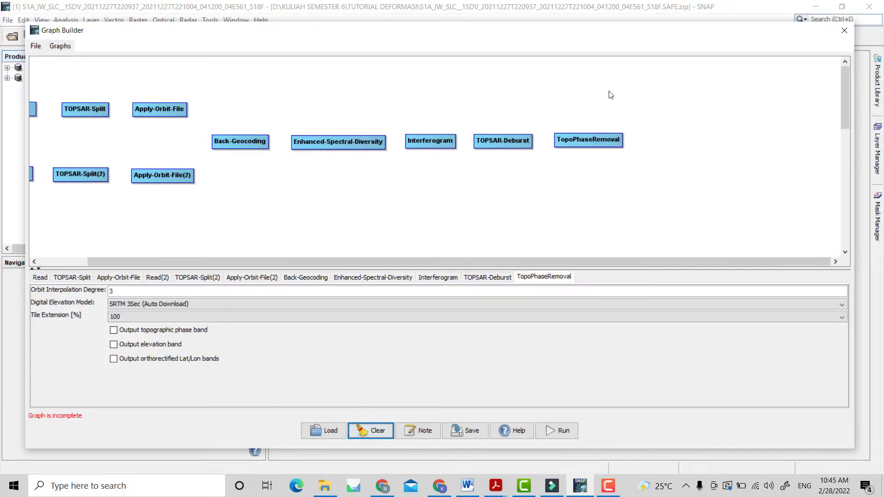
{"action": "right_click", "coordinate": [610, 94]}
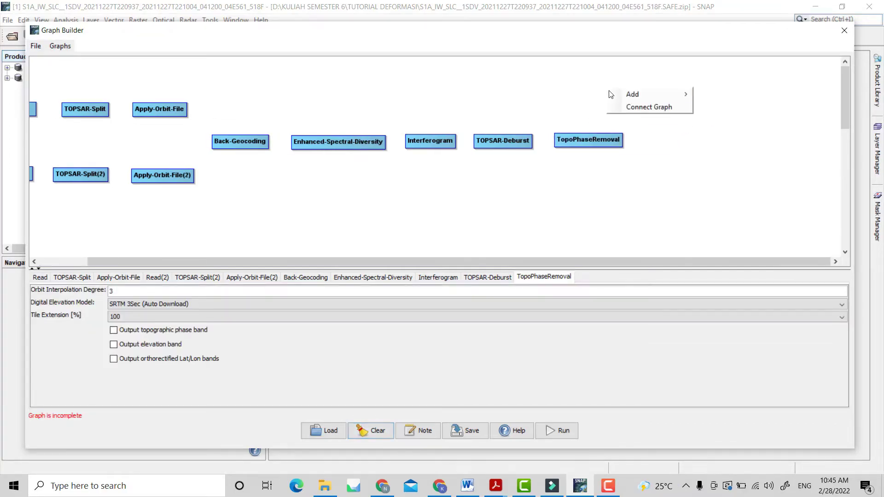
Step: Place a Multilook node directly after TopoPhaseRemoval at the end of the middle row
{"action": "mouse_move", "coordinate": [634, 96]}
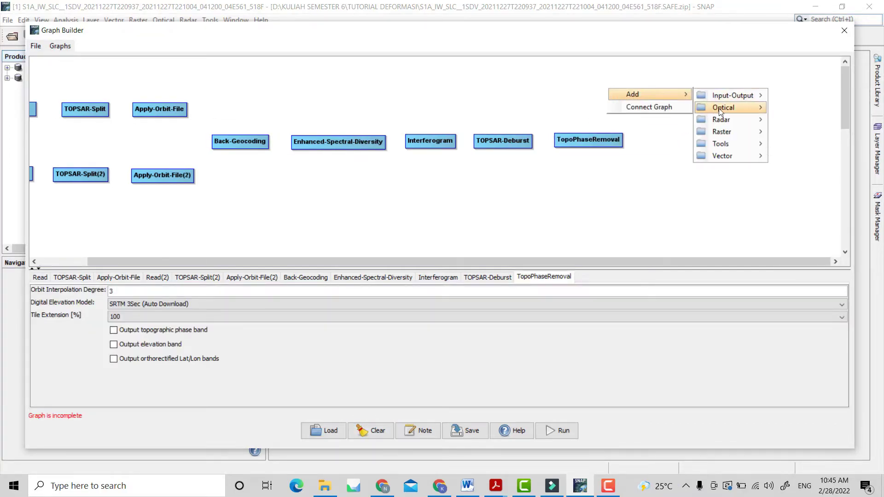
{"action": "mouse_move", "coordinate": [725, 121]}
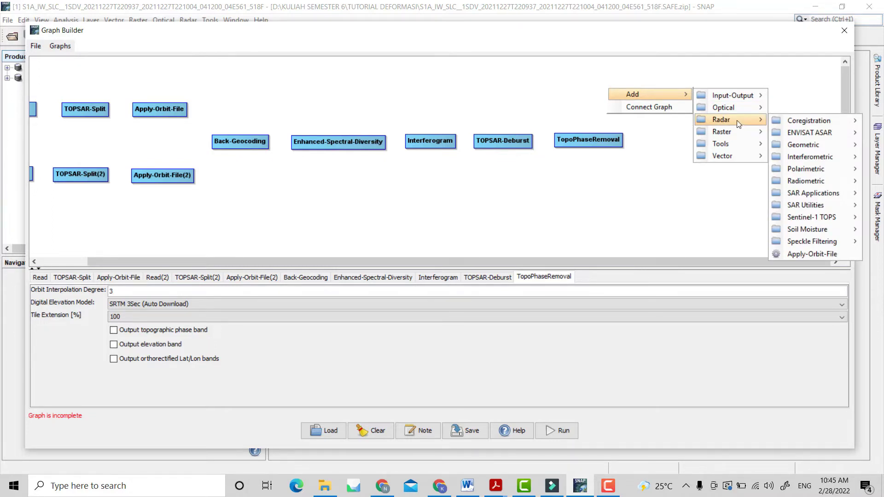
{"action": "mouse_move", "coordinate": [805, 159]}
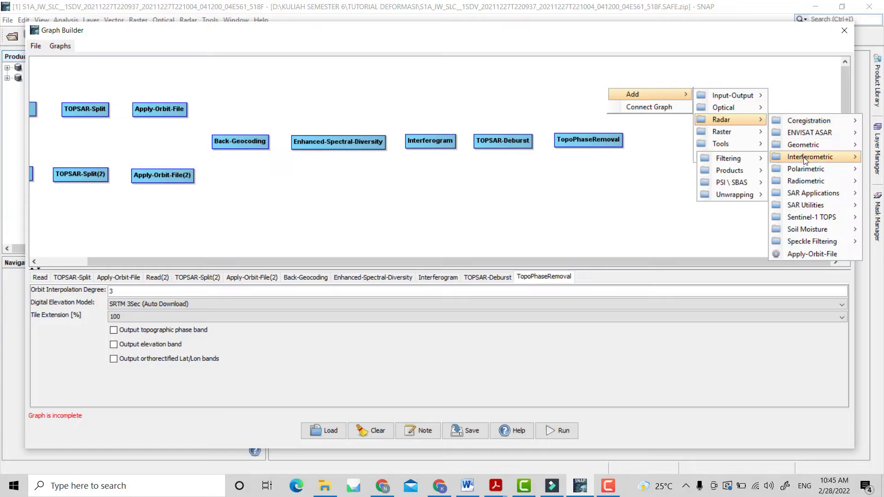
{"action": "mouse_move", "coordinate": [813, 206]}
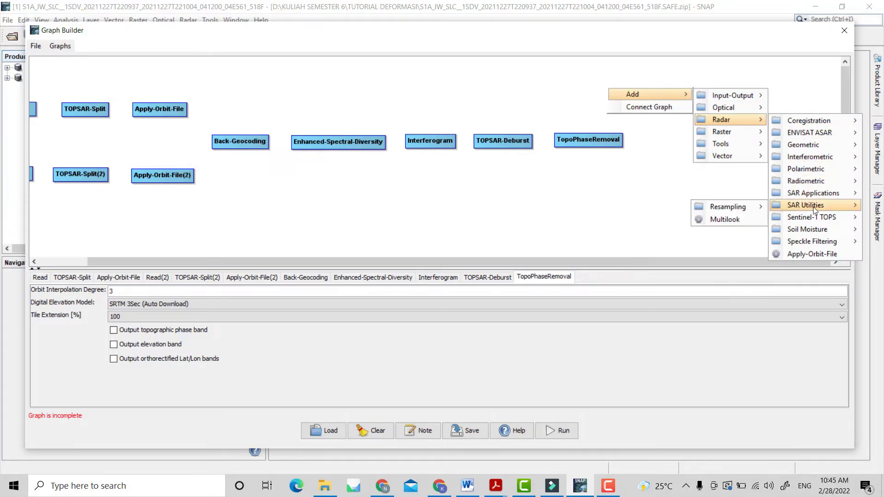
{"action": "left_click", "coordinate": [728, 219]}
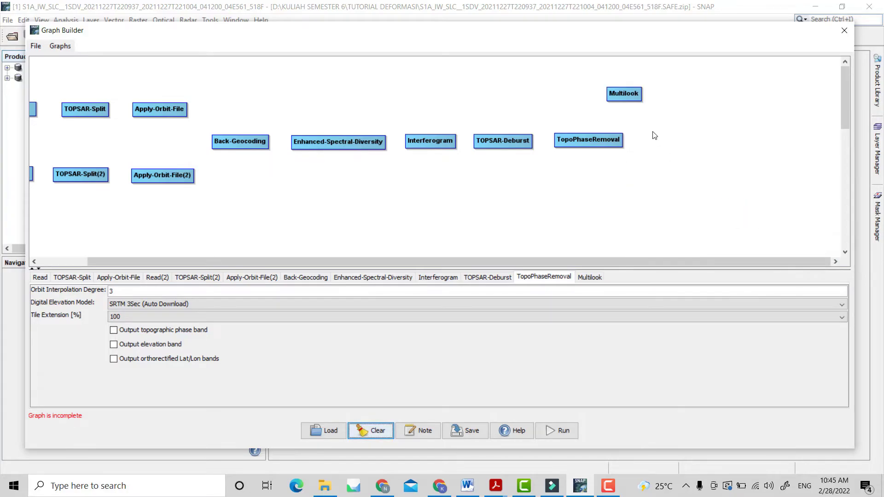
{"action": "left_click_drag", "start_coordinate": [628, 95], "coordinate": [666, 139]}
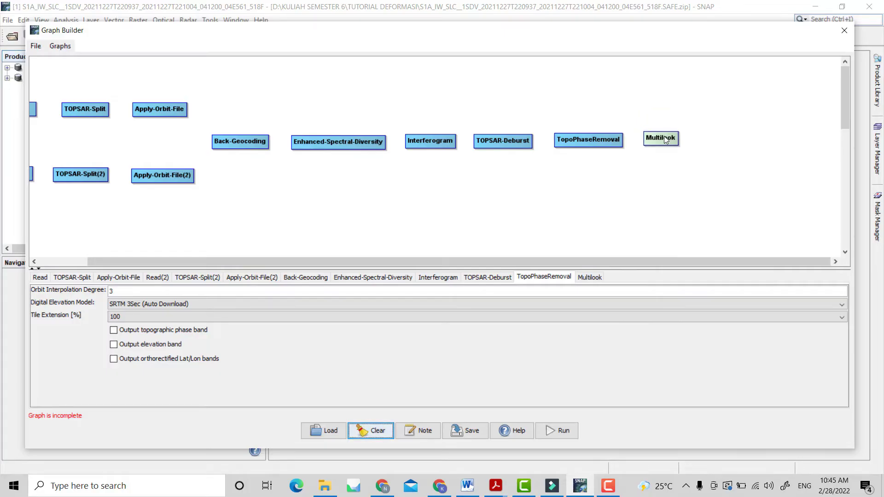
{"action": "right_click", "coordinate": [579, 87]}
{"action": "mouse_move", "coordinate": [603, 91]}
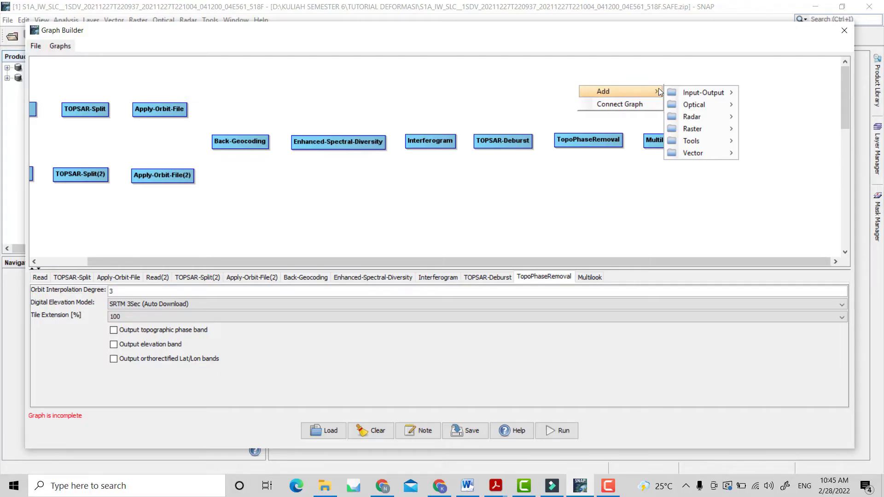
{"action": "mouse_move", "coordinate": [684, 103]}
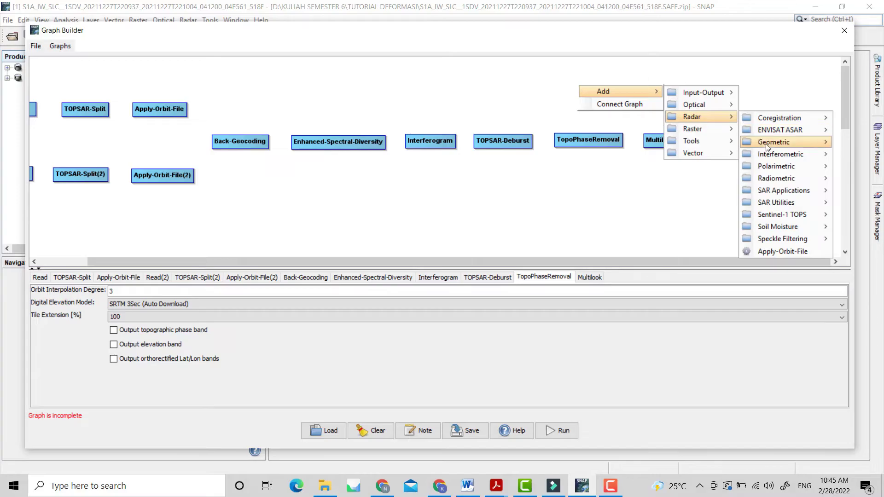
{"action": "mouse_move", "coordinate": [781, 157]}
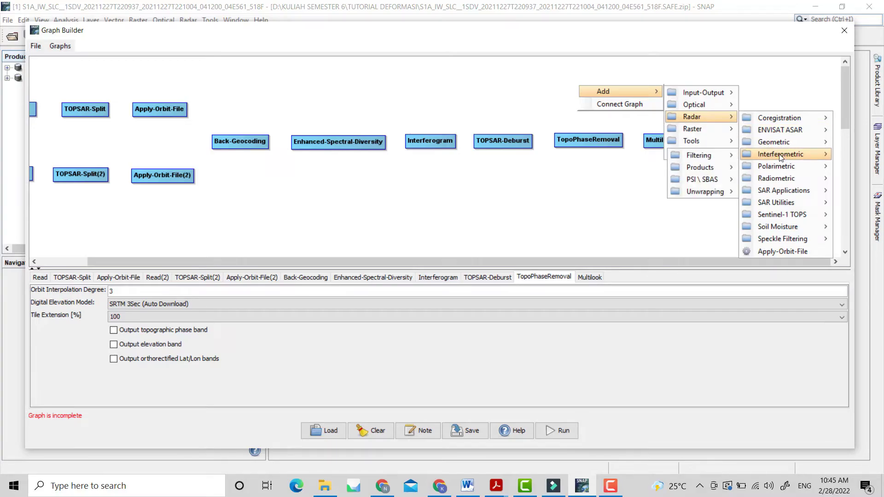
{"action": "mouse_move", "coordinate": [718, 156]}
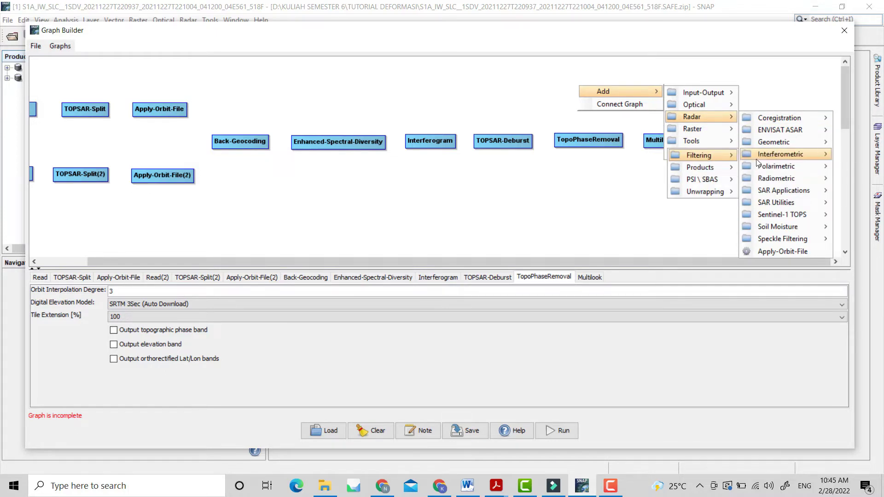
Step: Place GoldsteinPhaseFiltering right of Multilook, then a Write node at the chain's end
{"action": "left_click", "coordinate": [767, 169]}
{"action": "left_click_drag", "start_coordinate": [653, 89], "coordinate": [751, 141]}
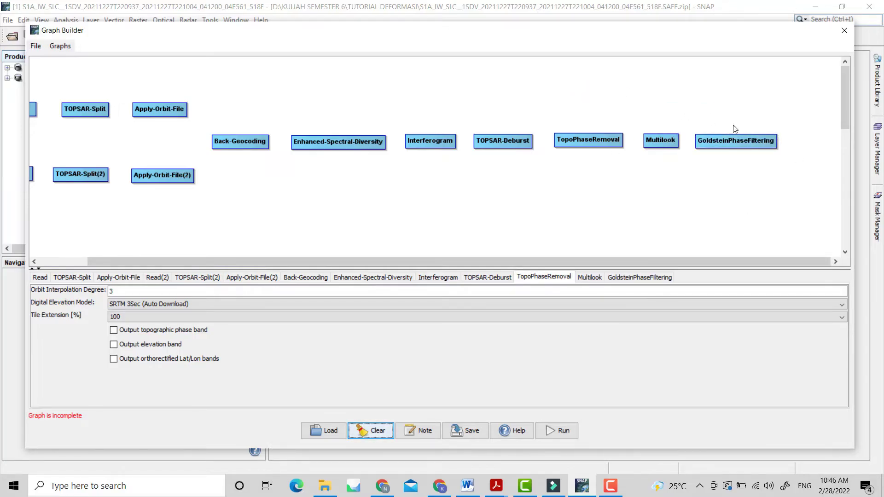
{"action": "right_click", "coordinate": [554, 84]}
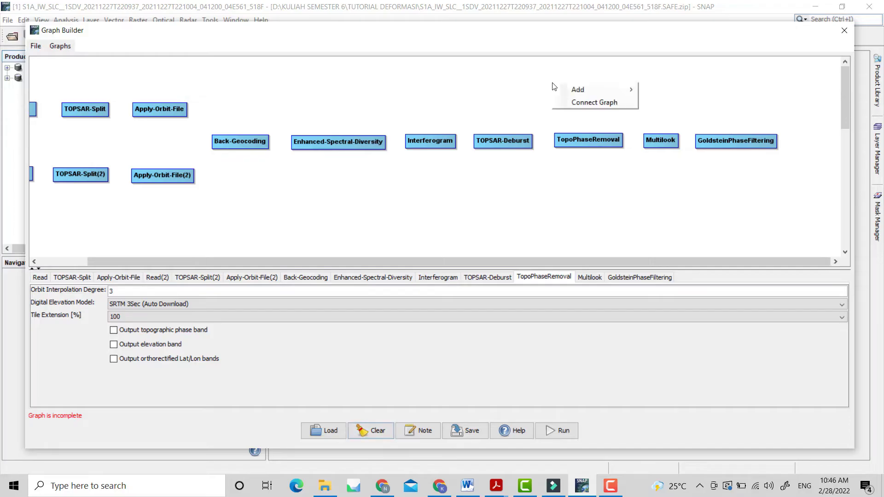
{"action": "mouse_move", "coordinate": [567, 87]}
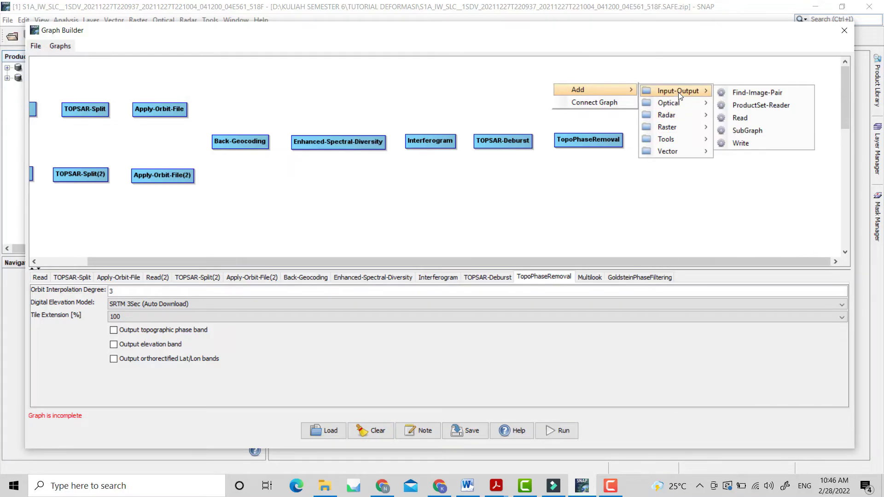
{"action": "left_click", "coordinate": [741, 143]}
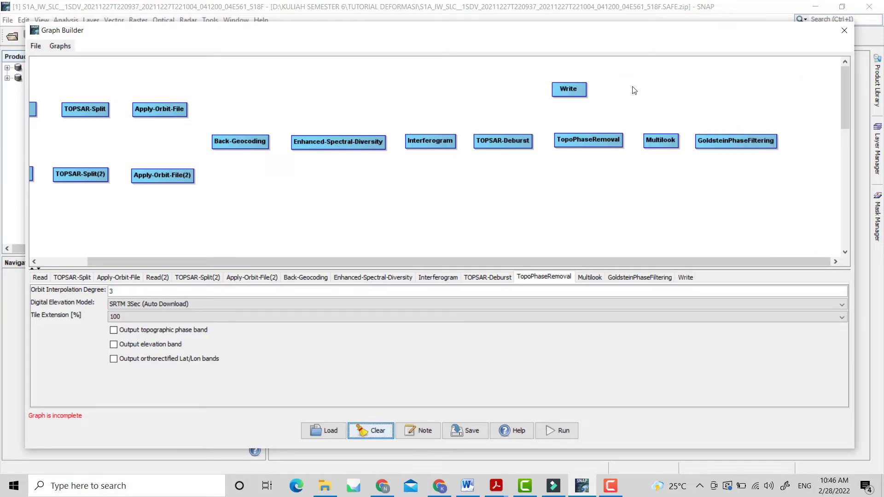
{"action": "left_click_drag", "start_coordinate": [573, 89], "coordinate": [815, 144]}
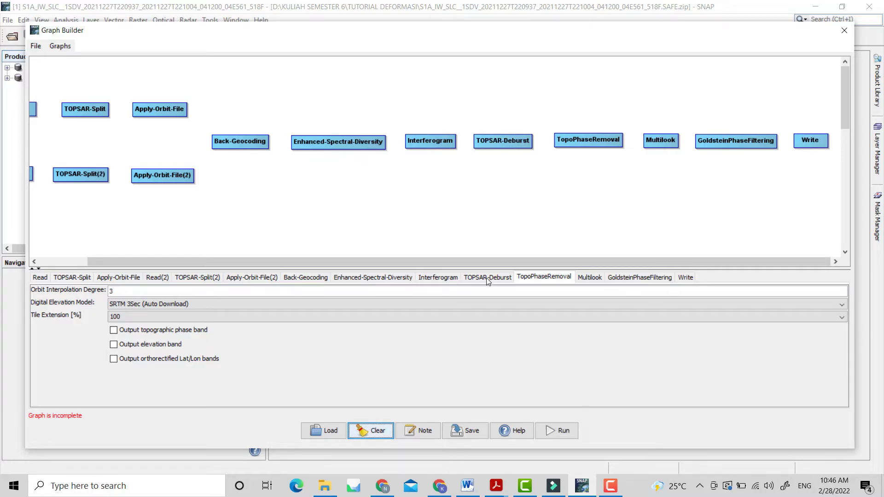
Step: Link each Read branch through TOPSAR-Split and Apply-Orbit-File onward along the middle row
{"action": "left_click_drag", "start_coordinate": [529, 260], "coordinate": [448, 256]}
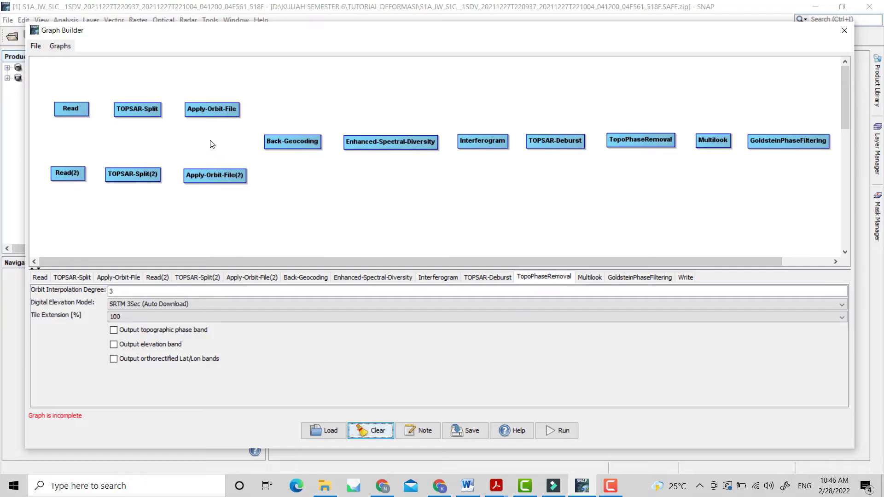
{"action": "right_click", "coordinate": [74, 78]}
{"action": "left_click", "coordinate": [71, 111]}
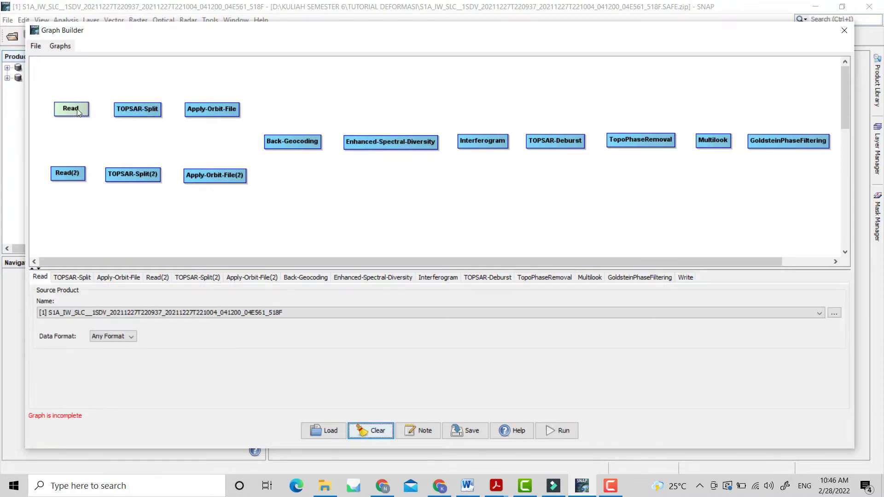
{"action": "left_click_drag", "start_coordinate": [89, 112], "coordinate": [288, 139]}
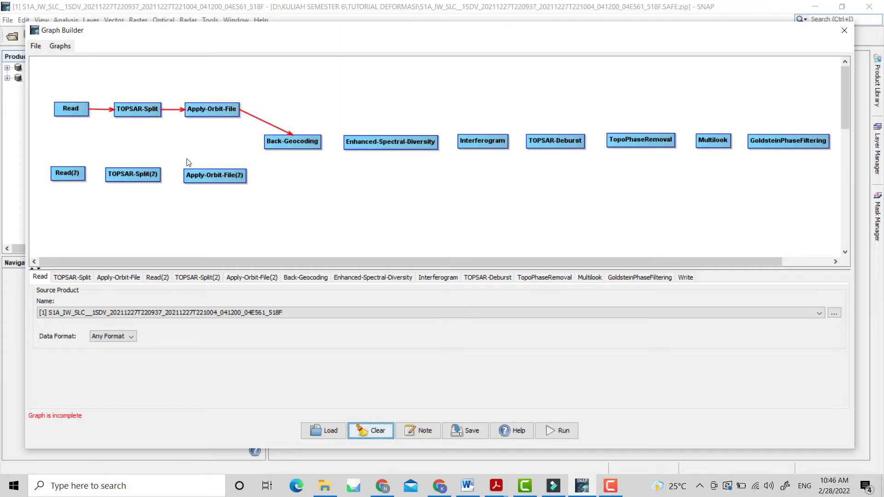
{"action": "left_click_drag", "start_coordinate": [100, 175], "coordinate": [758, 146]}
Step: Connect GoldsteinPhaseFiltering to the Write node to finish the chain
{"action": "left_click_drag", "start_coordinate": [744, 261], "coordinate": [812, 259]}
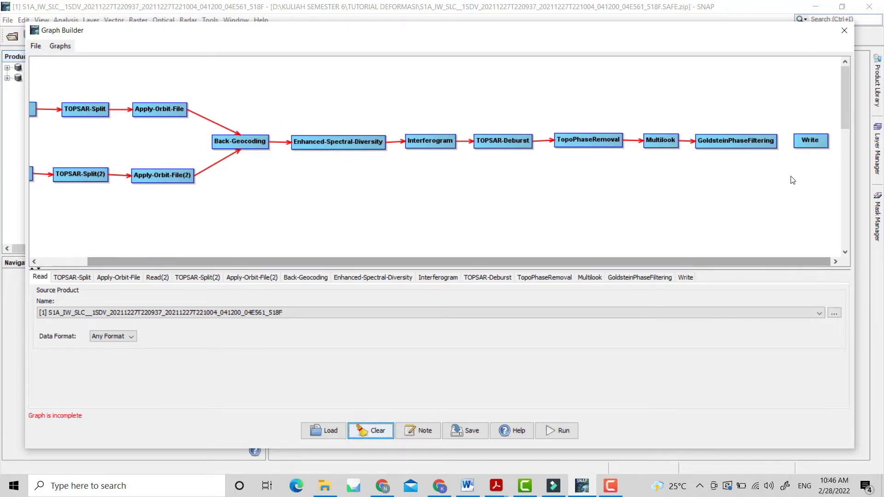
{"action": "left_click_drag", "start_coordinate": [775, 144], "coordinate": [800, 146]}
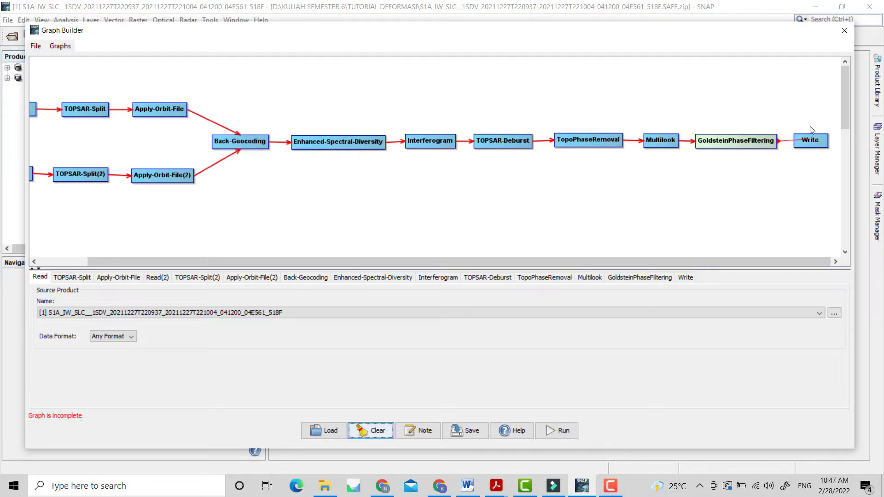
{"action": "left_click_drag", "start_coordinate": [812, 132], "coordinate": [812, 132]}
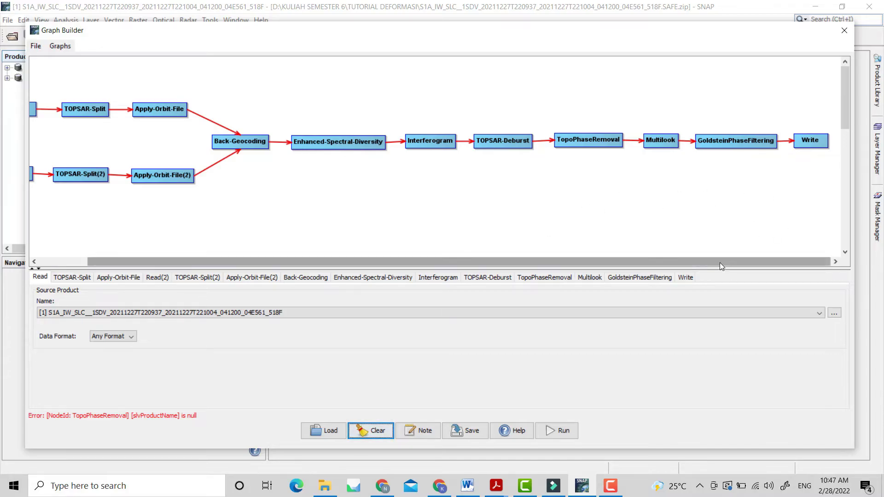
{"action": "left_click_drag", "start_coordinate": [720, 262], "coordinate": [634, 259]}
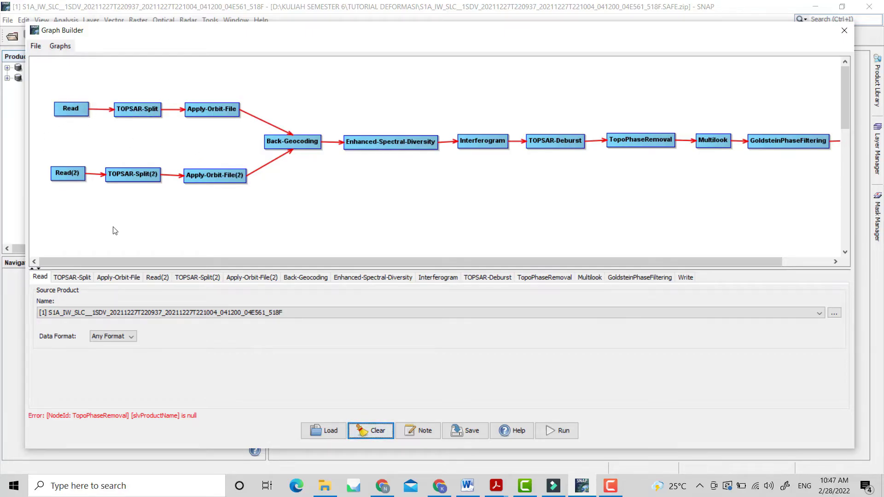
Step: Switch the first Read node's source to product [2], the 20211121 scene, clearing the error
{"action": "left_click", "coordinate": [41, 280]}
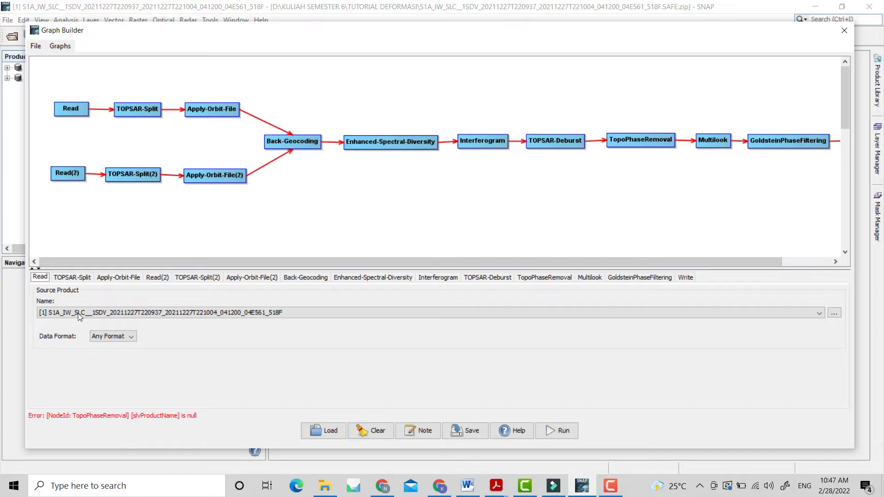
{"action": "left_click", "coordinate": [92, 315]}
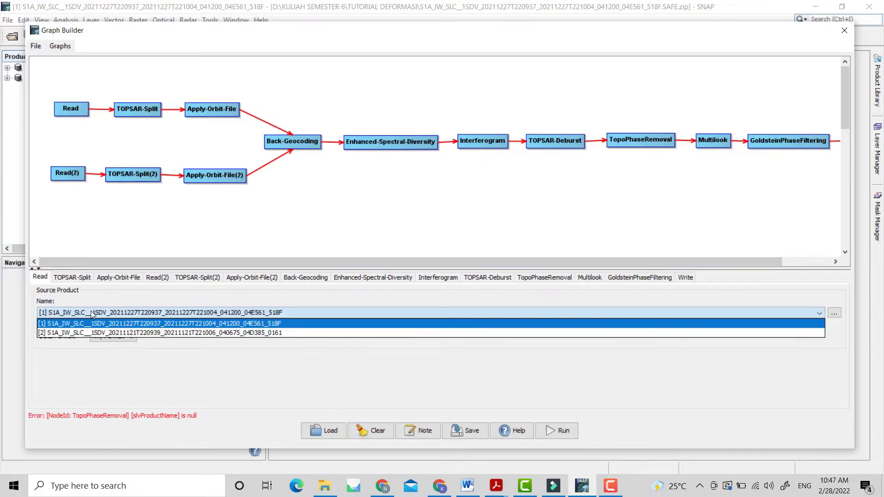
{"action": "left_click", "coordinate": [144, 333]}
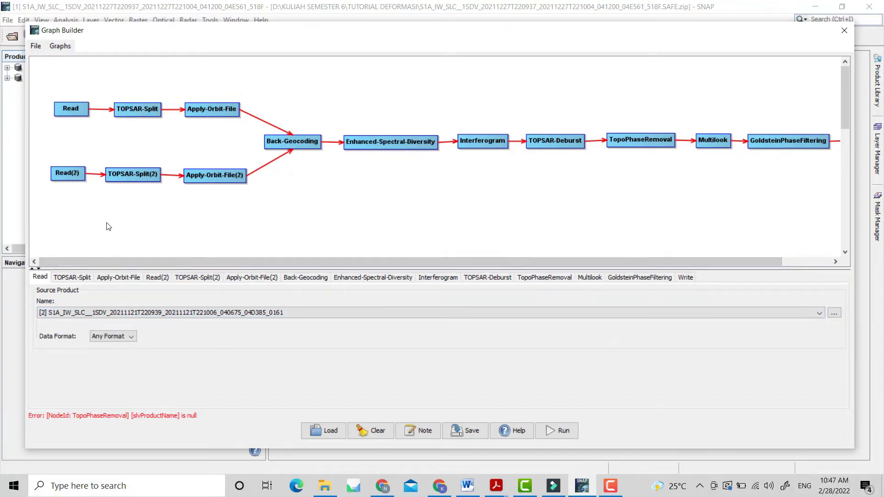
{"action": "left_click", "coordinate": [87, 277]}
{"action": "left_click", "coordinate": [46, 277]}
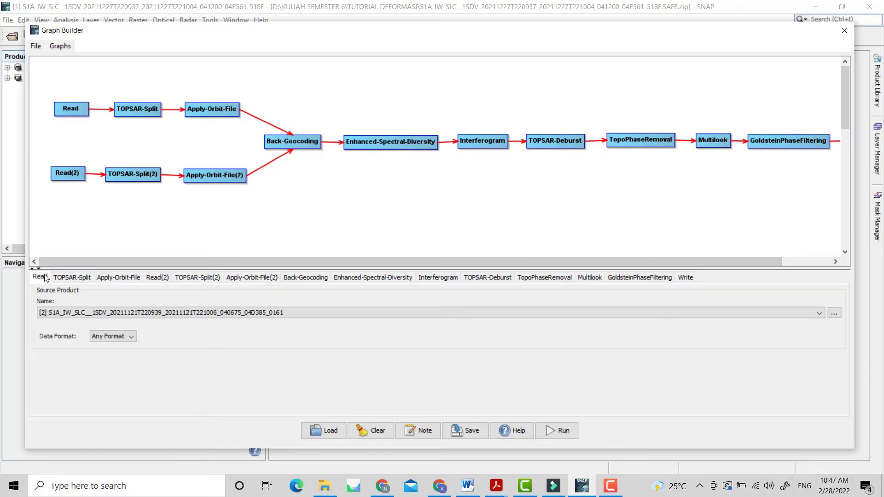
Step: Configure the first TOPSAR-Split with subswath IW1, VV polarisation and bursts 6 to 8 of 9
{"action": "left_click", "coordinate": [73, 279]}
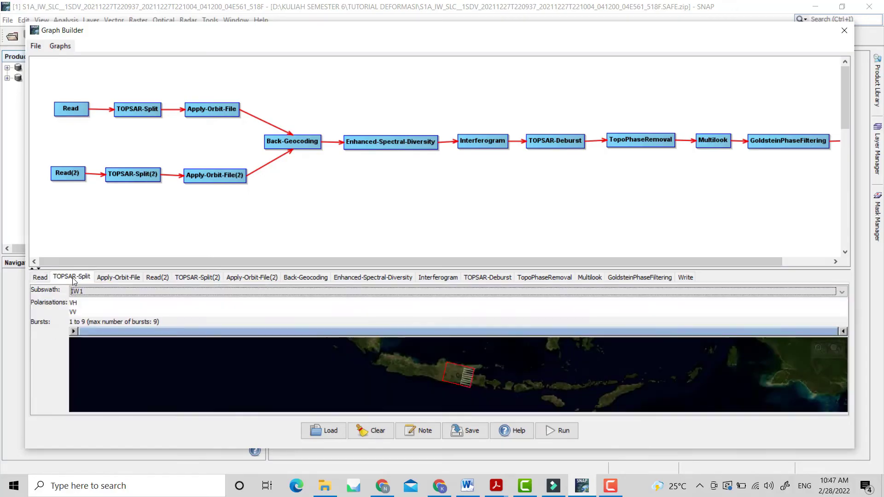
{"action": "left_click", "coordinate": [102, 293]}
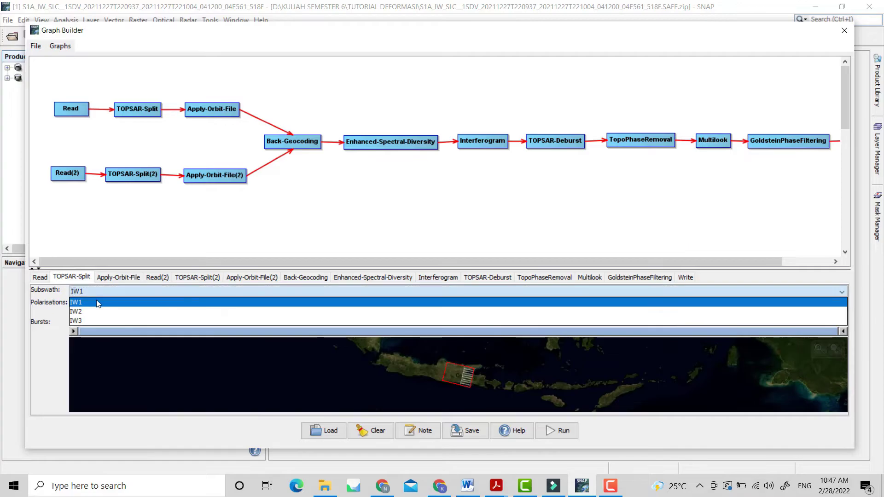
{"action": "left_click", "coordinate": [98, 302]}
{"action": "left_click", "coordinate": [91, 312]}
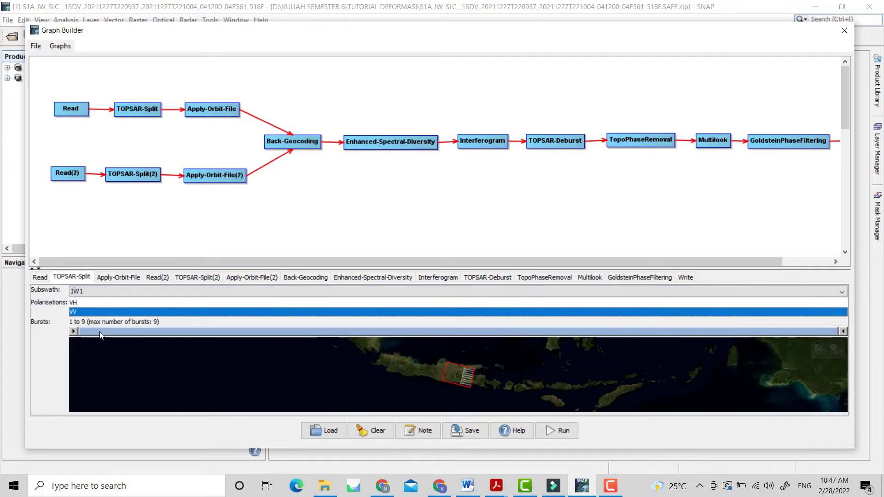
{"action": "scroll", "coordinate": [495, 383], "scroll_direction": "up", "scroll_amount": 5}
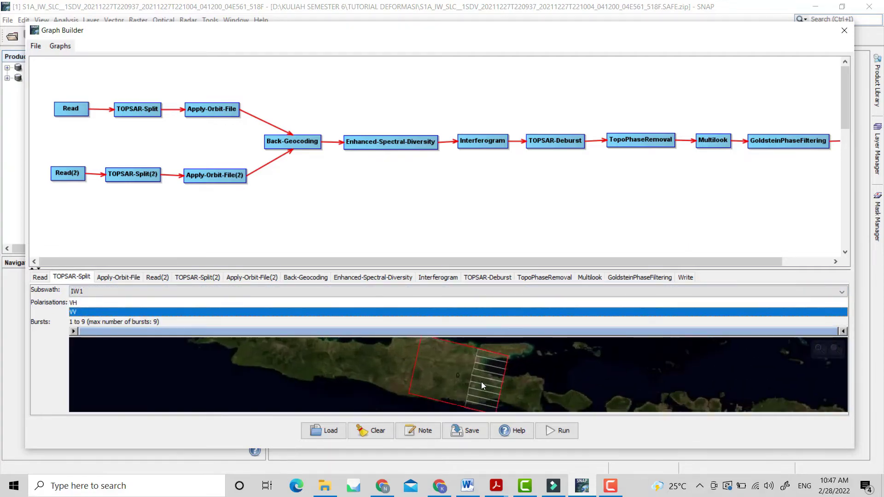
{"action": "scroll", "coordinate": [495, 361], "scroll_direction": "up", "scroll_amount": 2}
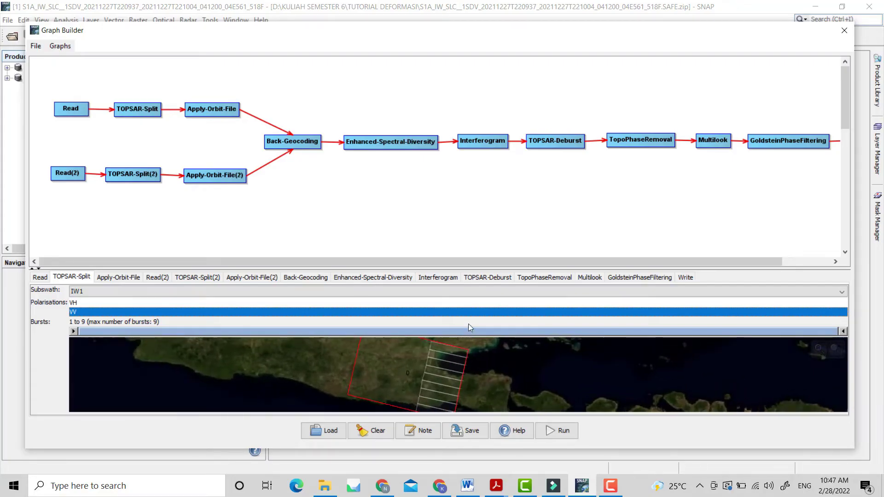
{"action": "left_click_drag", "start_coordinate": [487, 374], "coordinate": [476, 356]}
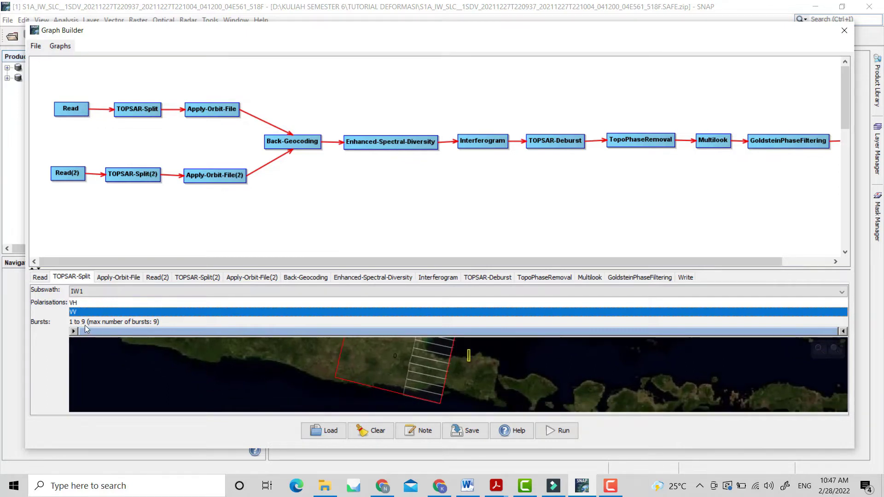
{"action": "left_click_drag", "start_coordinate": [74, 333], "coordinate": [446, 340]}
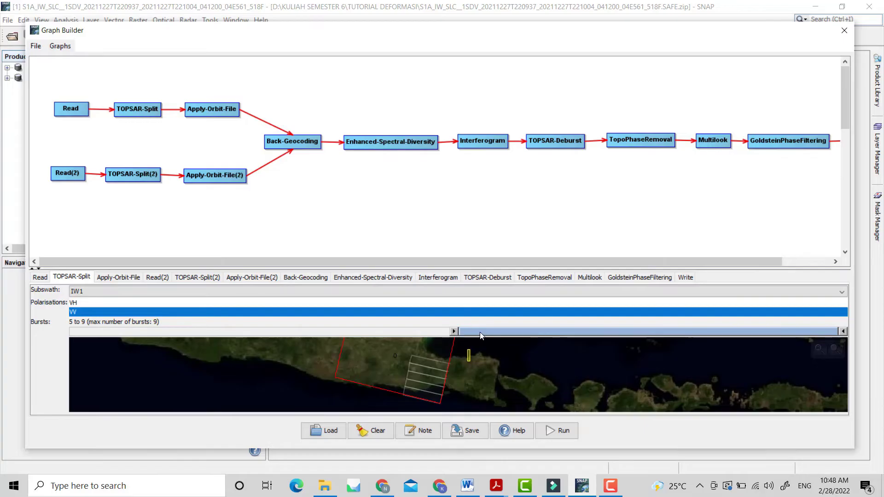
{"action": "left_click_drag", "start_coordinate": [840, 329], "coordinate": [722, 331]}
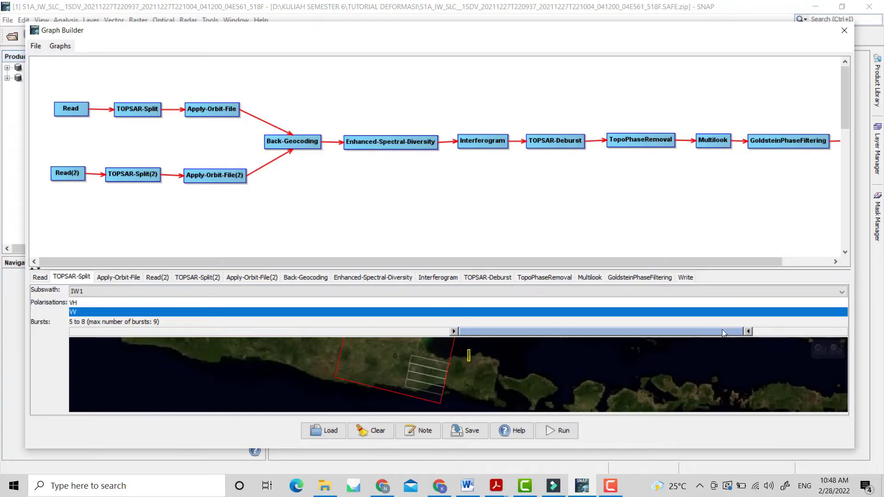
{"action": "left_click_drag", "start_coordinate": [456, 332], "coordinate": [548, 336]}
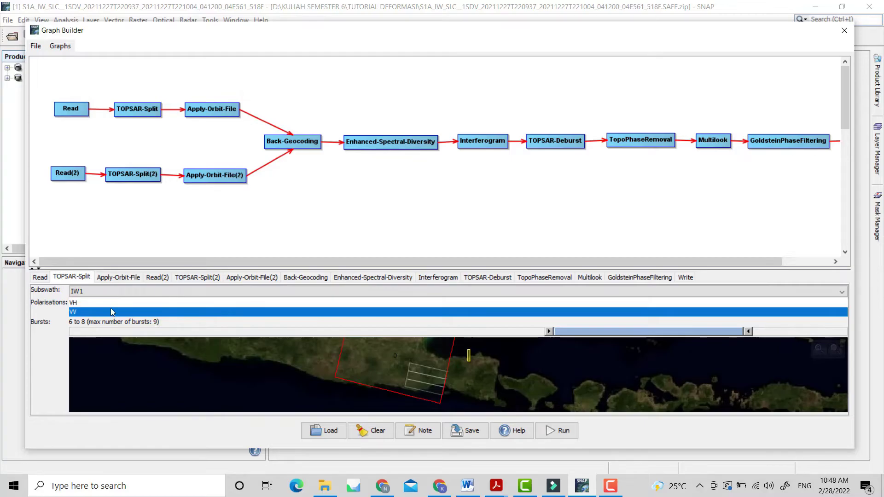
Step: Keep Sentinel Precise orbits on the first Apply-Orbit-File and tick 'Do not fail if new orbit file is not found'
{"action": "left_click", "coordinate": [128, 277]}
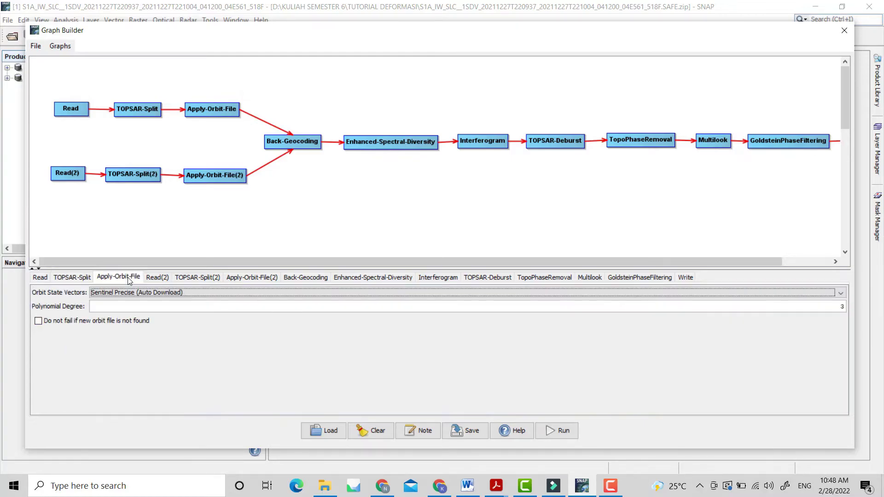
{"action": "left_click", "coordinate": [132, 293]}
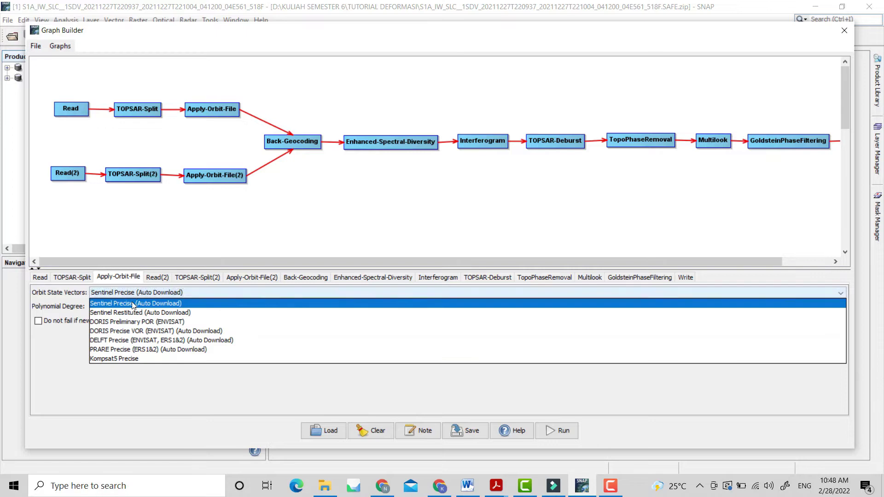
{"action": "left_click", "coordinate": [132, 293]}
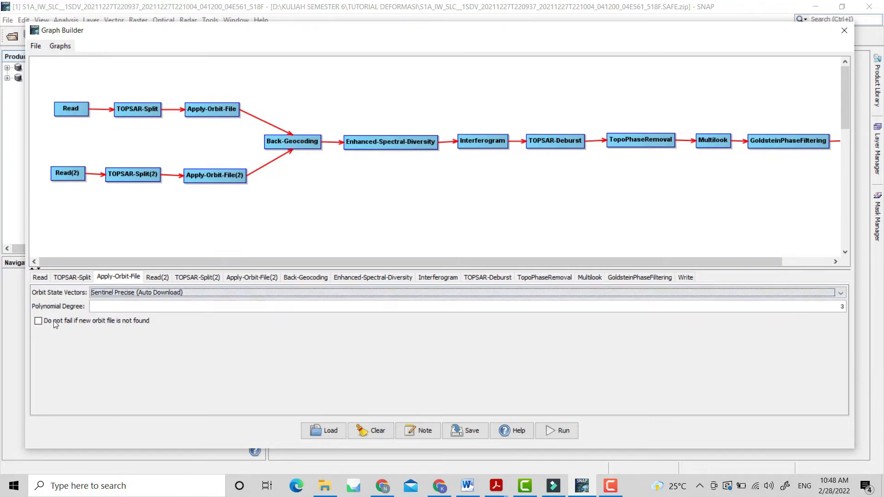
{"action": "left_click", "coordinate": [119, 306]}
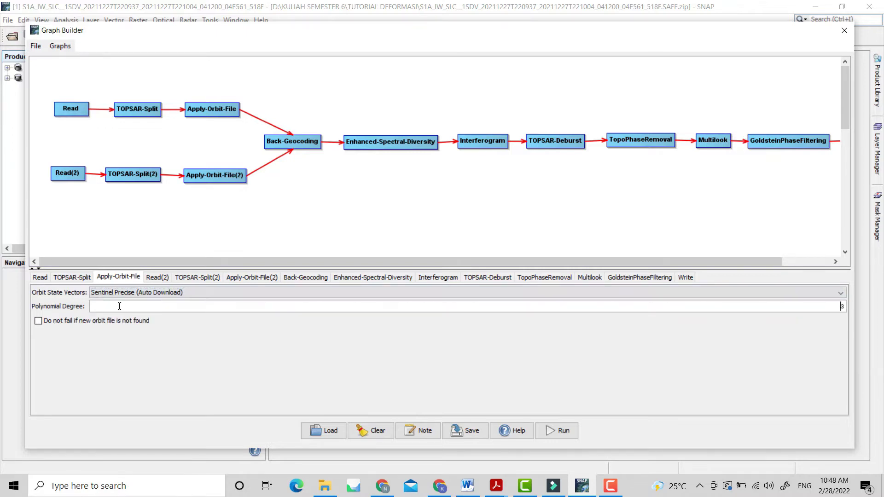
{"action": "left_click", "coordinate": [39, 322]}
Step: Keep product [1], the 20211227 scene, as the second Read source
{"action": "left_click", "coordinate": [156, 277]}
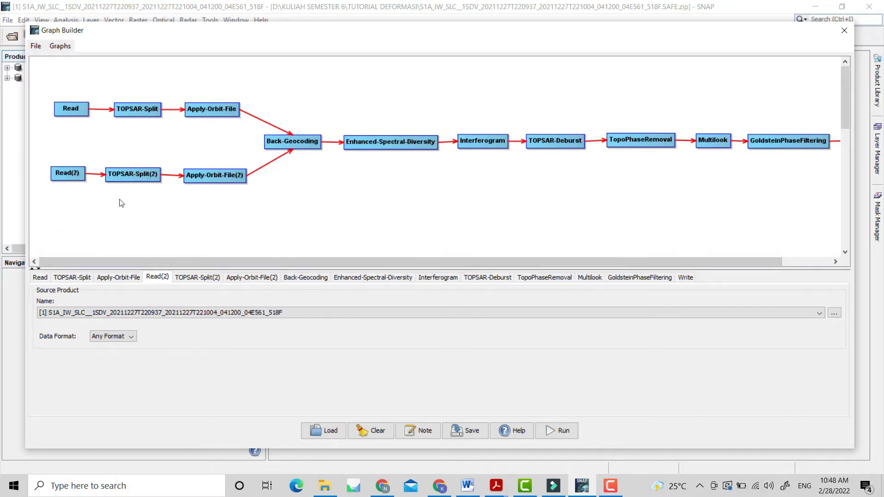
{"action": "left_click", "coordinate": [136, 313]}
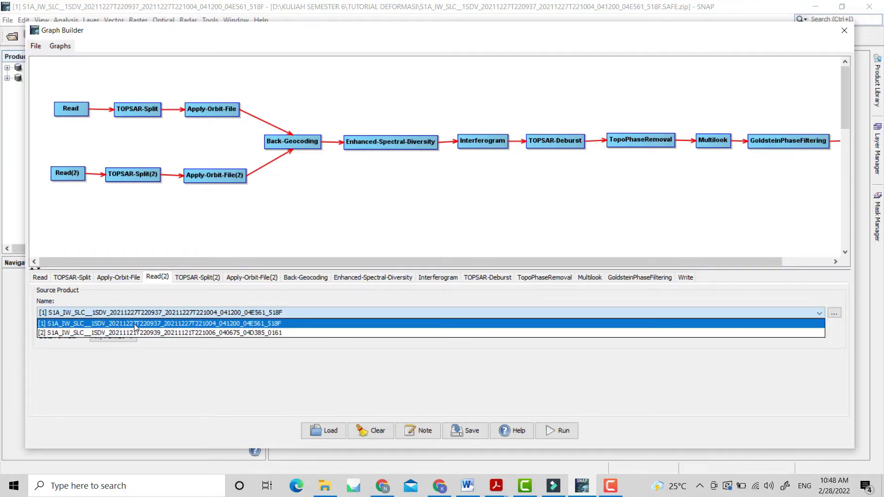
{"action": "left_click", "coordinate": [134, 324]}
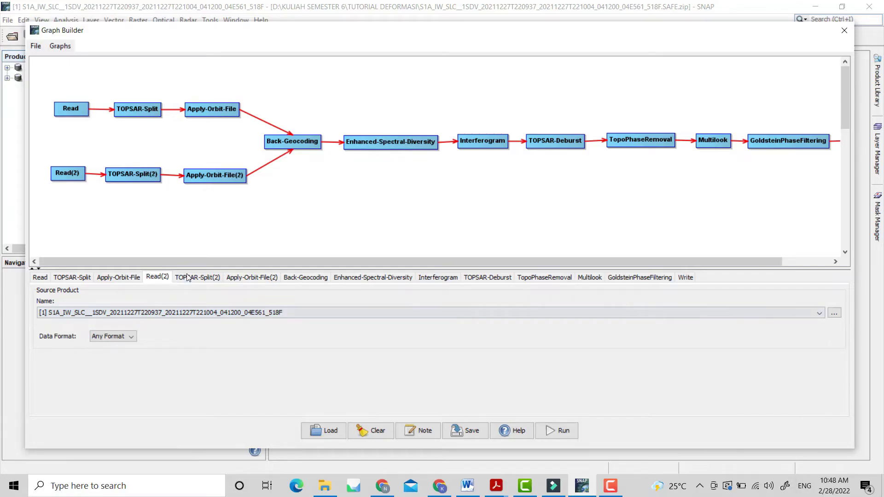
{"action": "left_click", "coordinate": [187, 277]}
{"action": "left_click", "coordinate": [121, 291]}
Step: Set the second TOPSAR-Split to IW1, VV polarisation and bursts 7 to 9
{"action": "left_click", "coordinate": [121, 291]}
{"action": "left_click", "coordinate": [84, 312]}
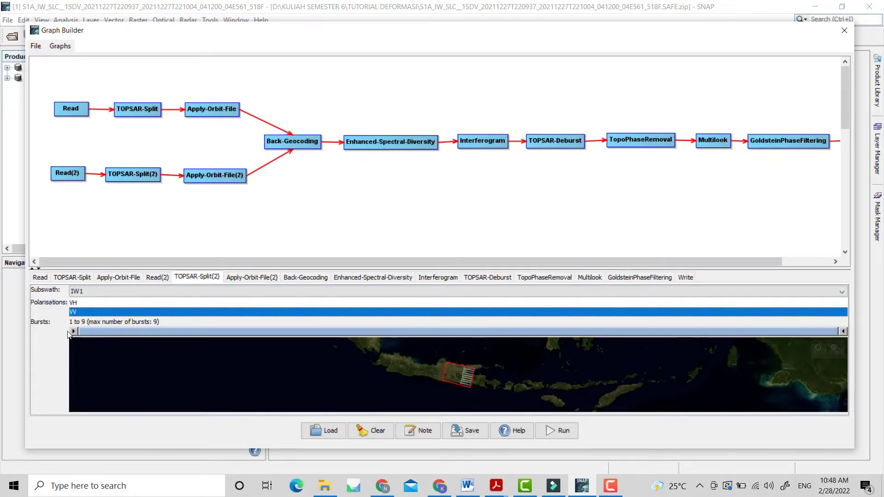
{"action": "left_click_drag", "start_coordinate": [75, 332], "coordinate": [348, 329]}
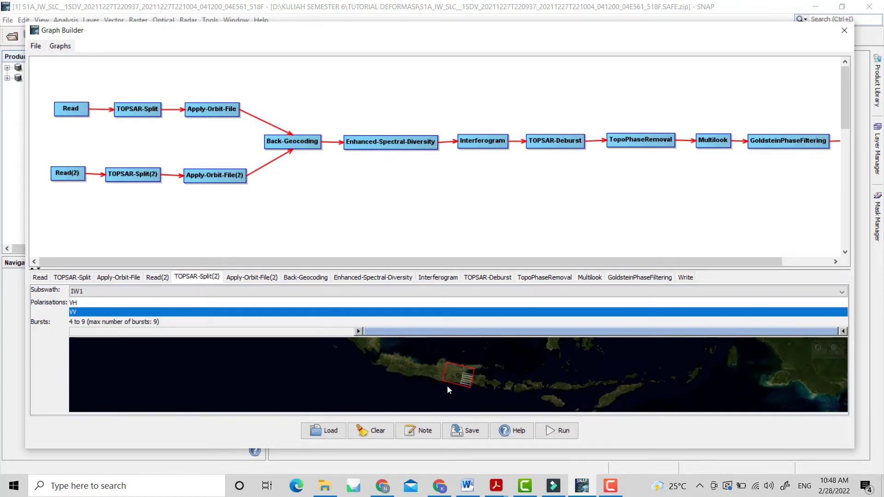
{"action": "scroll", "coordinate": [484, 386], "scroll_direction": "up", "scroll_amount": 7}
{"action": "left_click_drag", "start_coordinate": [528, 375], "coordinate": [576, 338]}
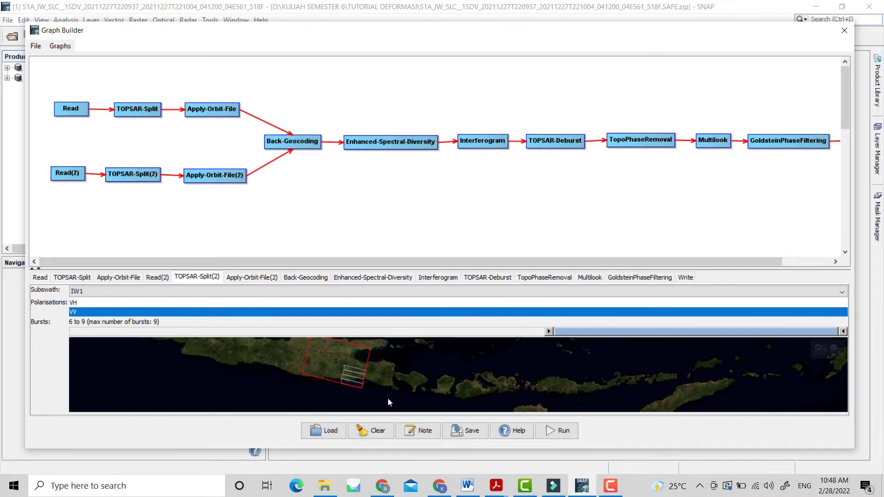
{"action": "scroll", "coordinate": [365, 385], "scroll_direction": "up", "scroll_amount": 4}
{"action": "left_click_drag", "start_coordinate": [297, 362], "coordinate": [363, 365]}
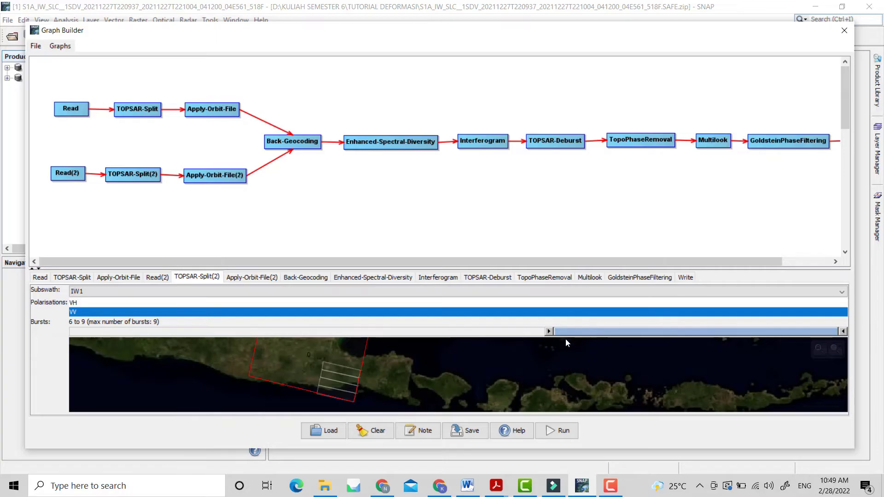
{"action": "left_click_drag", "start_coordinate": [551, 332], "coordinate": [608, 334]}
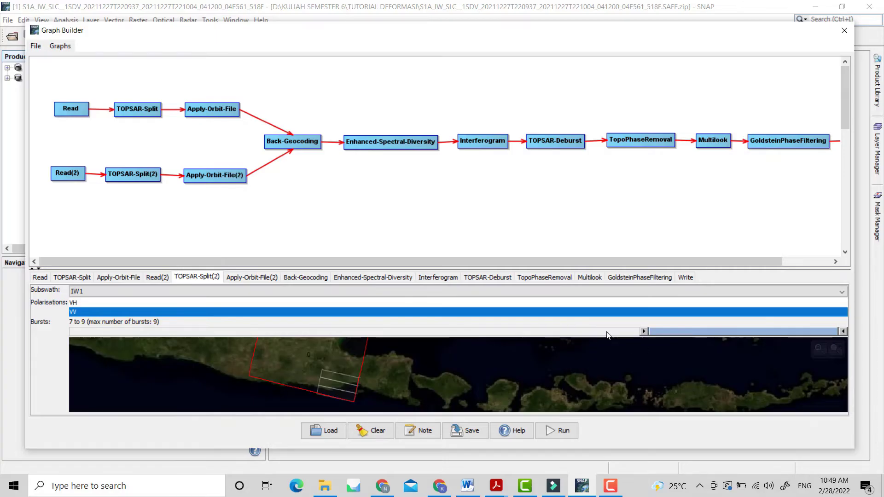
Step: Compare against the first split and second Read settings, then recheck the second split's bursts
{"action": "left_click", "coordinate": [82, 276]}
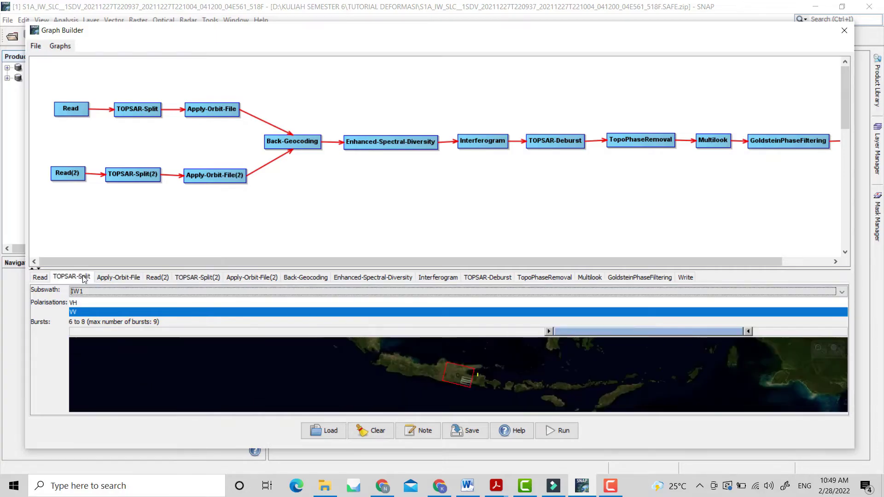
{"action": "left_click", "coordinate": [152, 277]}
{"action": "left_click", "coordinate": [193, 276]}
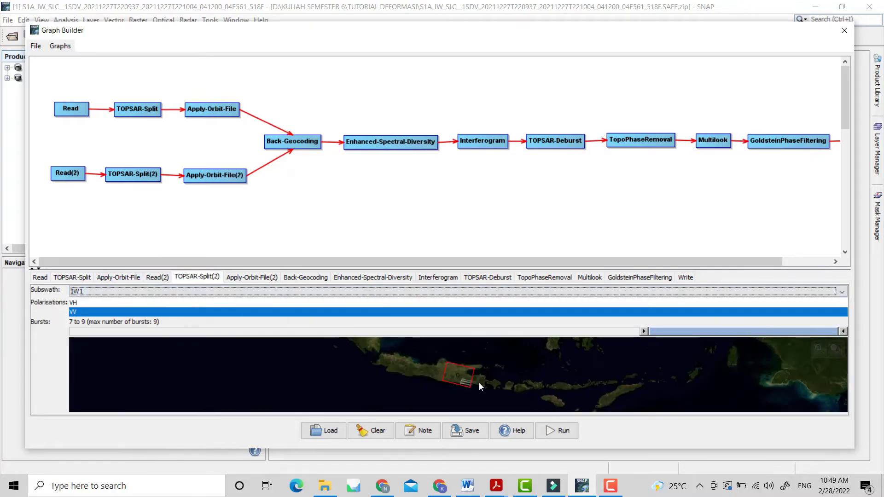
{"action": "scroll", "coordinate": [479, 383], "scroll_direction": "up", "scroll_amount": 2}
{"action": "left_click_drag", "start_coordinate": [479, 382], "coordinate": [417, 358]}
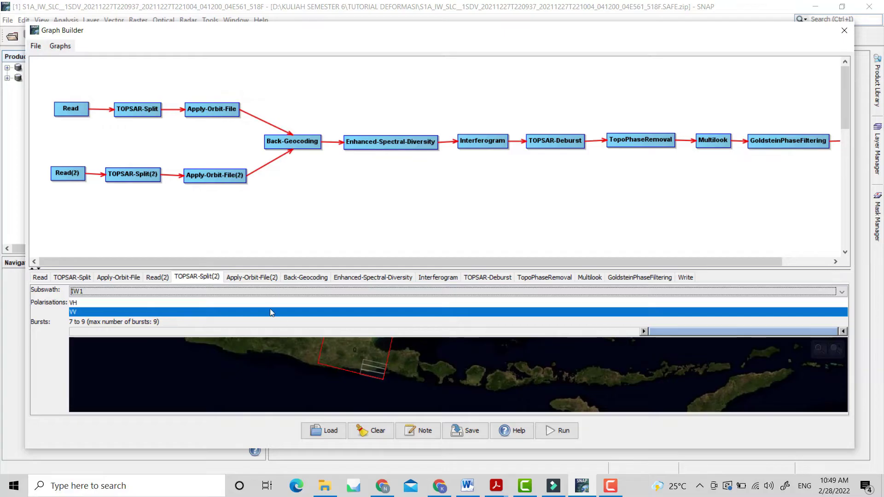
Step: Keep Sentinel Precise on the second Apply-Orbit-File and tick 'Do not fail if new orbit file is not found'
{"action": "left_click", "coordinate": [241, 278]}
{"action": "left_click", "coordinate": [189, 292]}
{"action": "left_click", "coordinate": [189, 292]}
{"action": "left_click", "coordinate": [38, 321]}
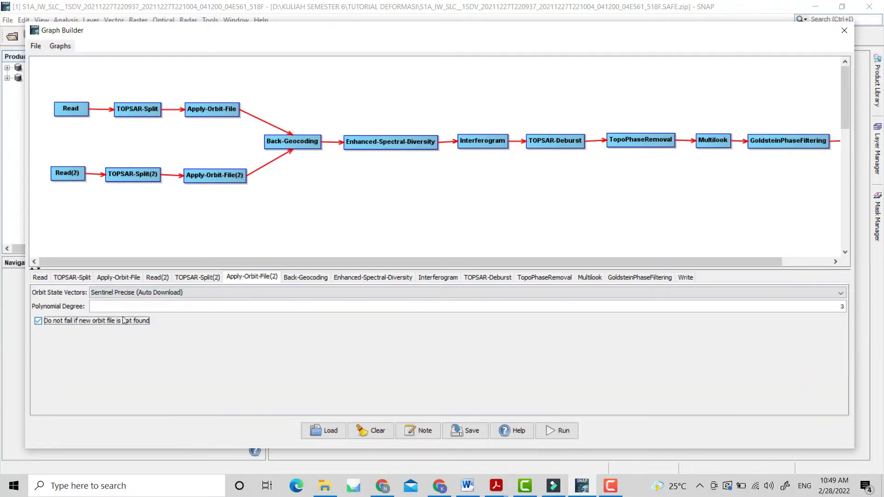
Step: Keep the SRTM 3Sec DEM and set Back-Geocoding DEM resampling to BICUBIC_INTERPOLATION
{"action": "left_click", "coordinate": [304, 277]}
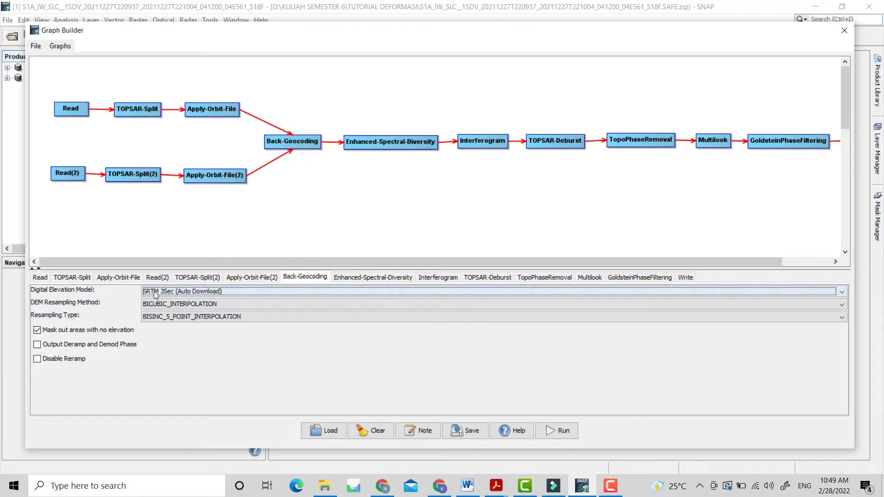
{"action": "left_click", "coordinate": [171, 292]}
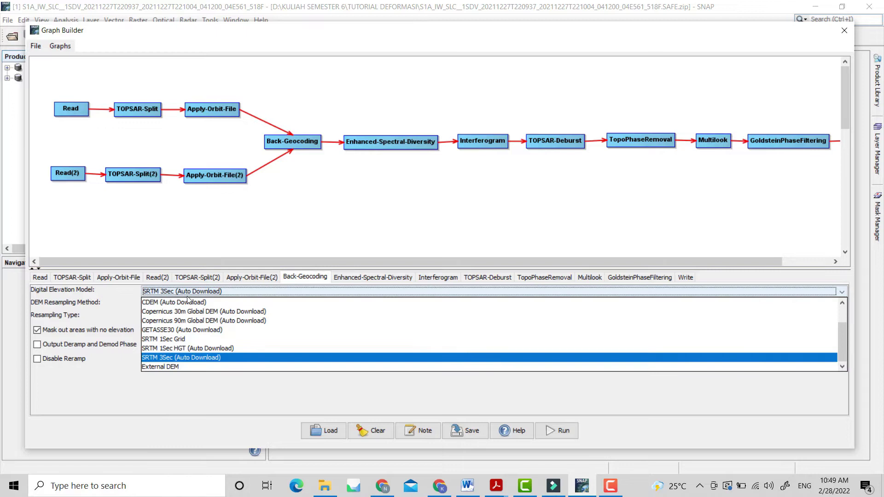
{"action": "left_click", "coordinate": [188, 358]}
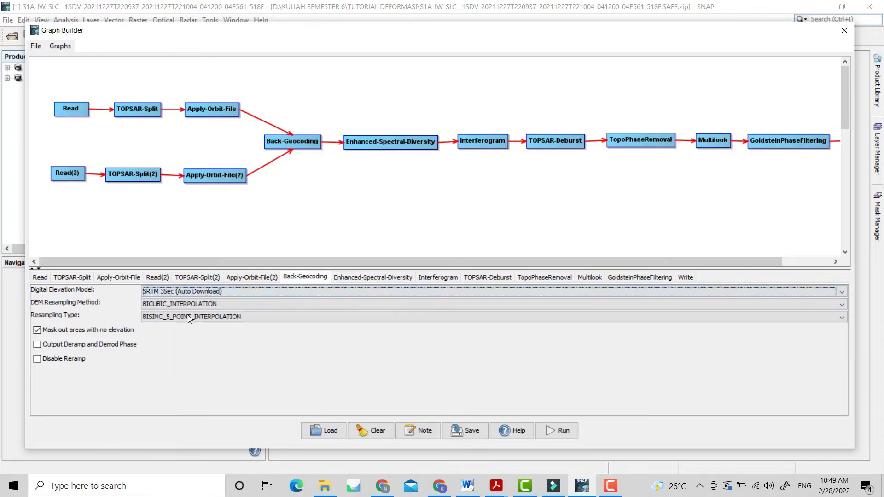
{"action": "left_click", "coordinate": [195, 303]}
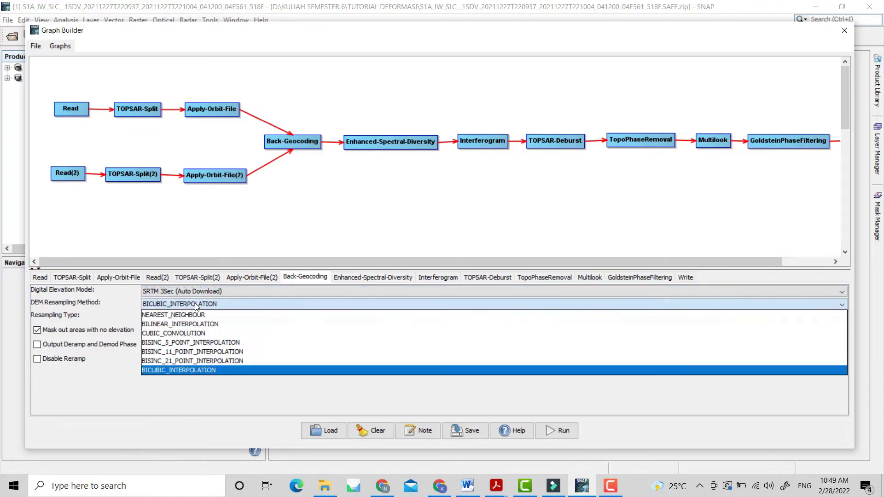
{"action": "left_click", "coordinate": [203, 371]}
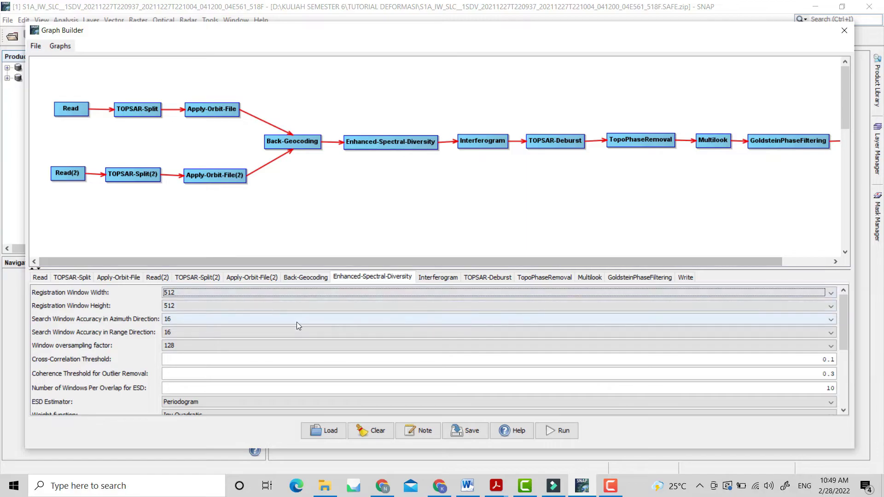
Step: Review the Interferogram step's parameters
{"action": "scroll", "coordinate": [296, 322], "scroll_direction": "down", "scroll_amount": 4}
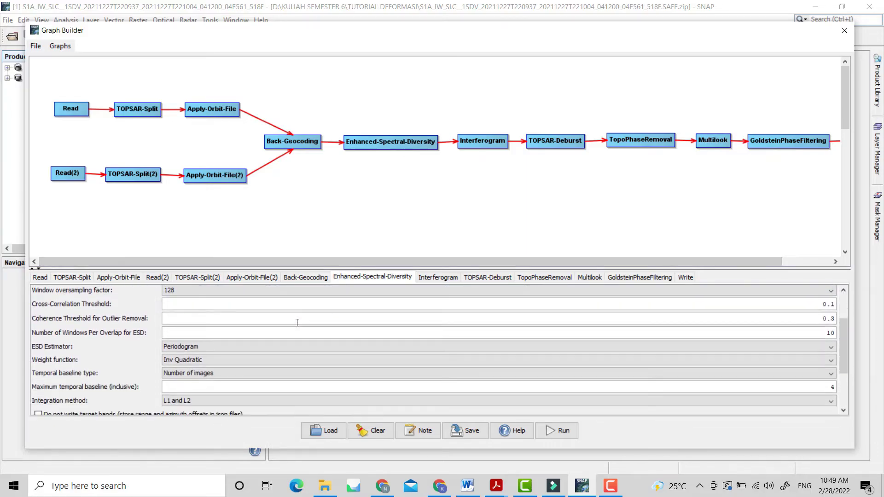
{"action": "scroll", "coordinate": [453, 295], "scroll_direction": "up", "scroll_amount": 2}
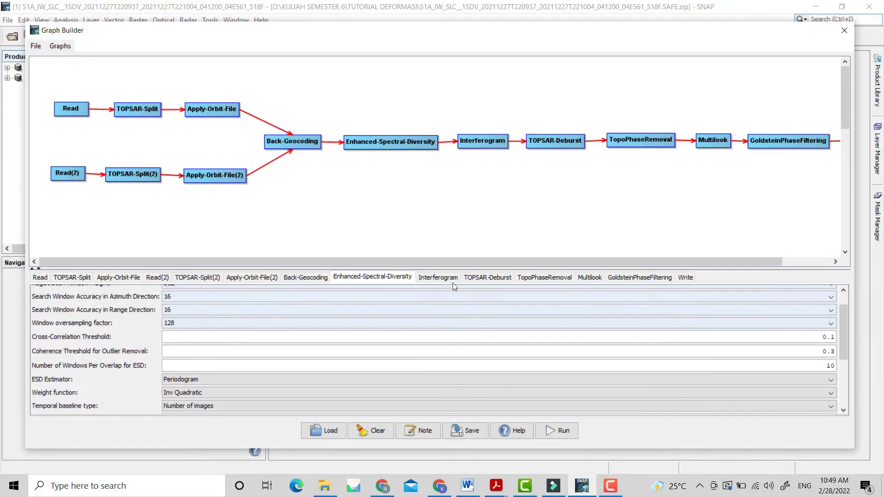
{"action": "left_click", "coordinate": [448, 278]}
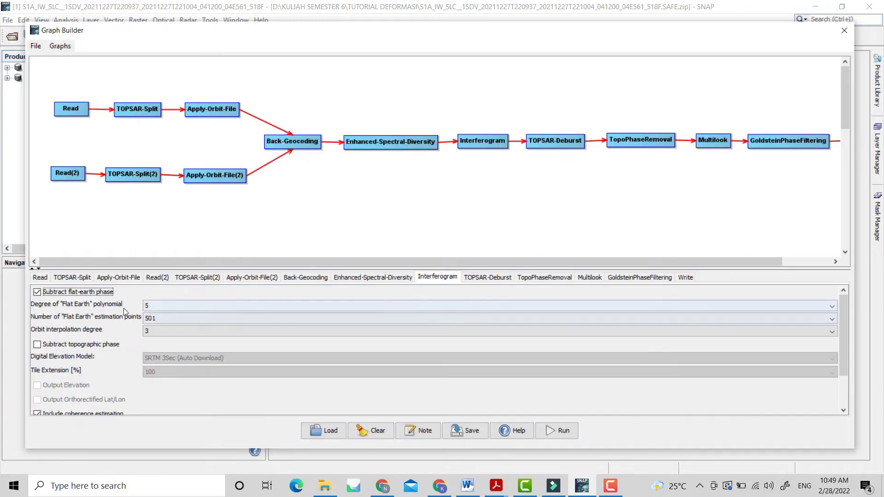
{"action": "scroll", "coordinate": [155, 339], "scroll_direction": "down", "scroll_amount": 1}
{"action": "scroll", "coordinate": [194, 338], "scroll_direction": "down", "scroll_amount": 3}
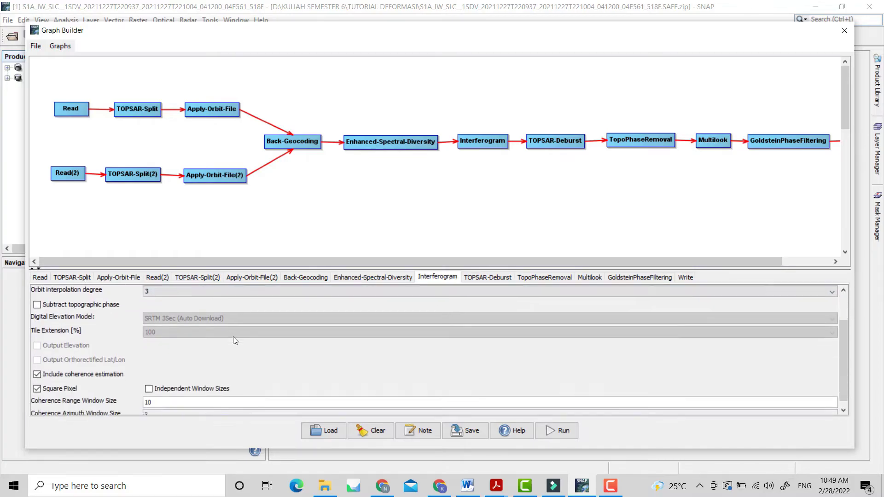
Step: Select VV polarisation for TOPSAR-Deburst and bring up the TopoPhaseRemoval parameters
{"action": "left_click", "coordinate": [467, 277]}
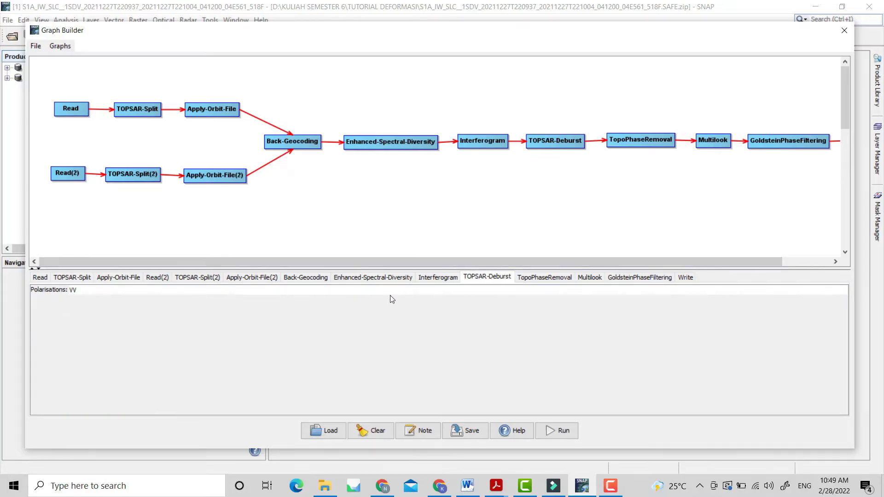
{"action": "left_click", "coordinate": [362, 297]}
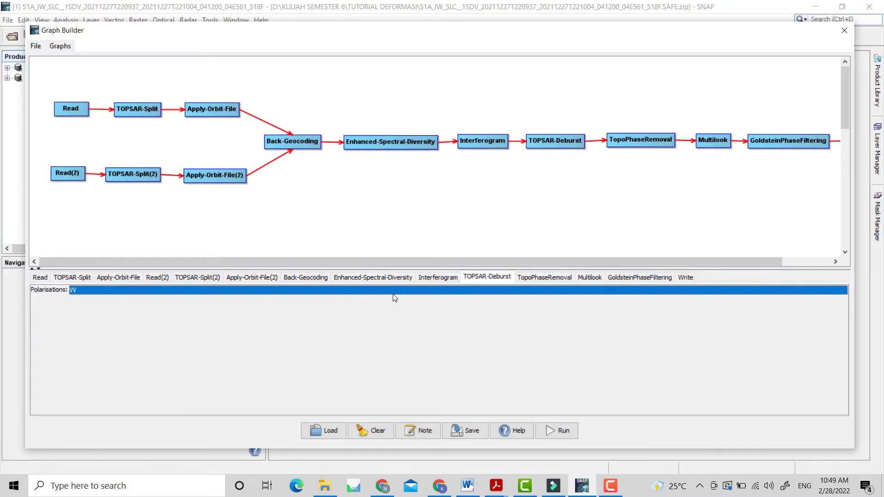
{"action": "left_click", "coordinate": [546, 278]}
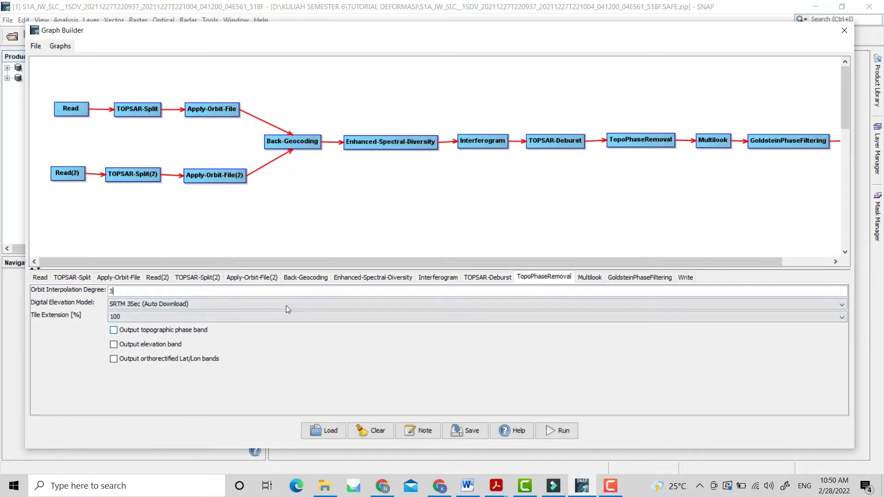
Step: Review Multilook (3 range looks) and GoldsteinPhaseFiltering settings (FFT size 64, window size 3)
{"action": "left_click", "coordinate": [587, 278]}
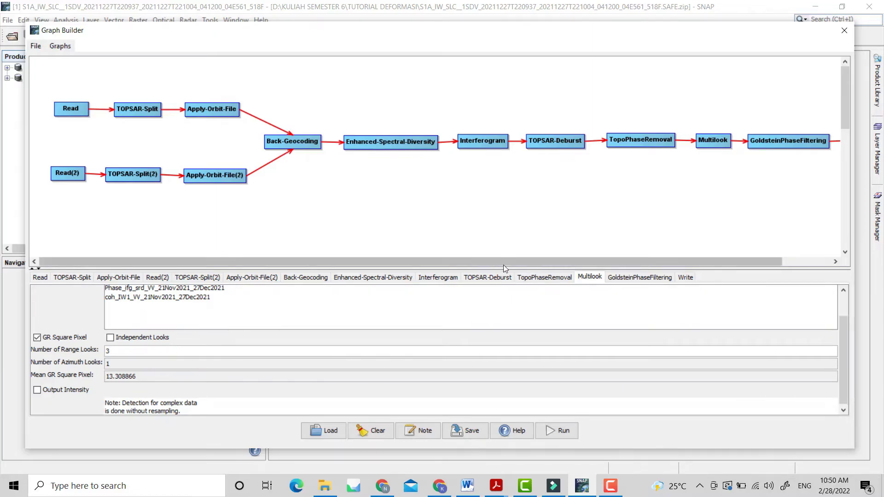
{"action": "left_click", "coordinate": [618, 279]}
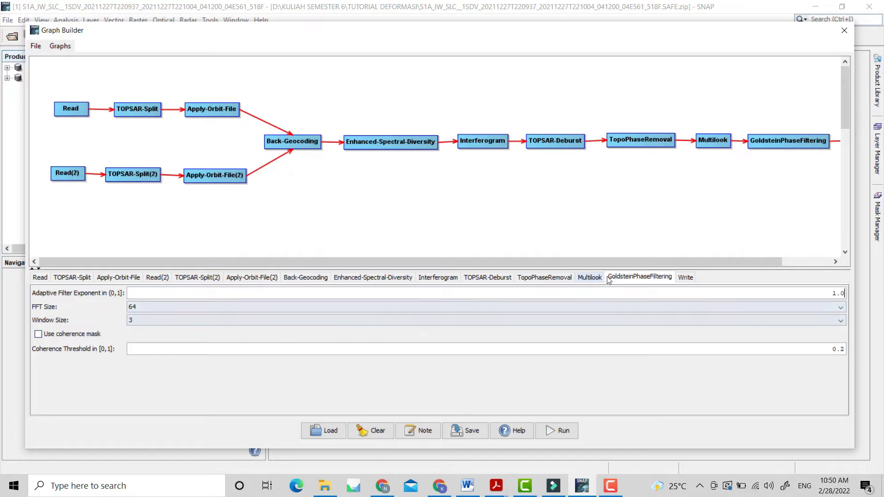
Step: Set the Write output directory to D:\KULIAH SEMESTER 6\TUTORIAL DEFORMASI and run the graph
{"action": "left_click", "coordinate": [686, 279]}
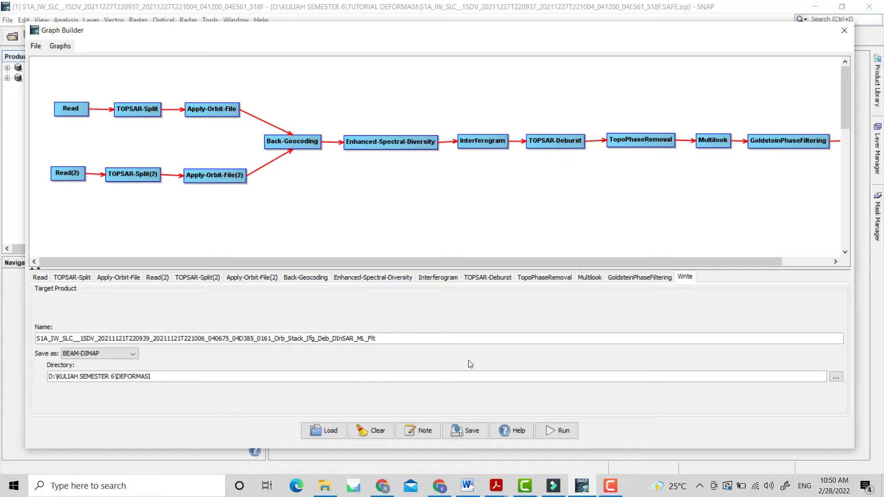
{"action": "left_click", "coordinate": [836, 376]}
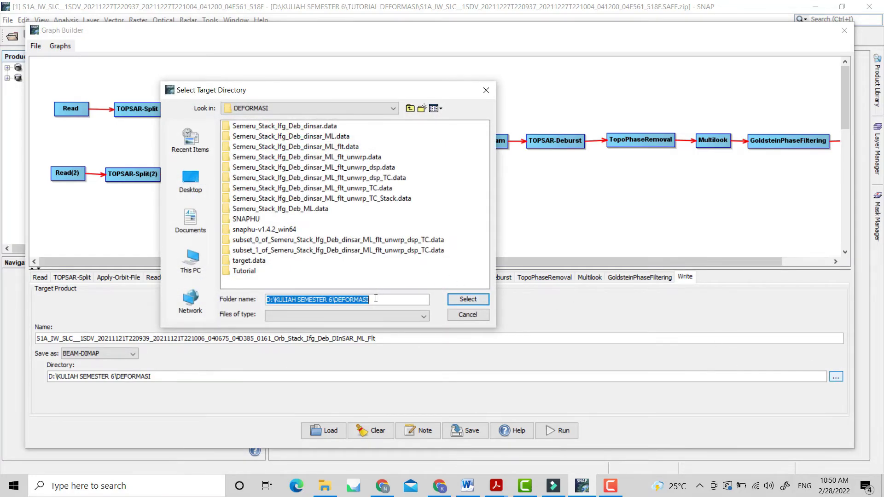
{"action": "left_click", "coordinate": [270, 109]}
{"action": "left_click", "coordinate": [276, 132]}
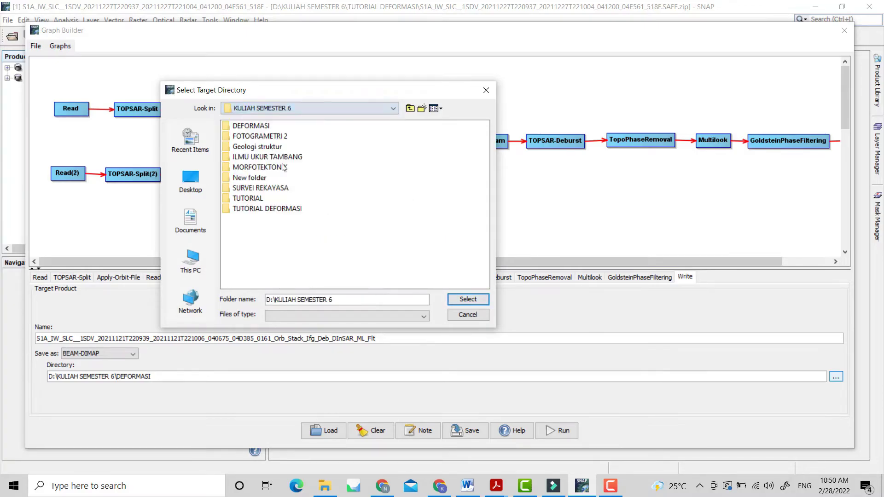
{"action": "double_click", "coordinate": [267, 208]}
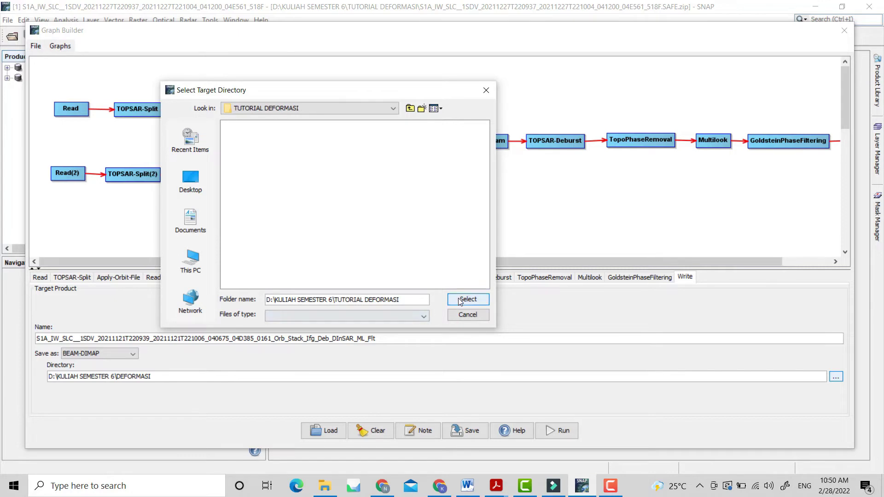
{"action": "left_click", "coordinate": [462, 300]}
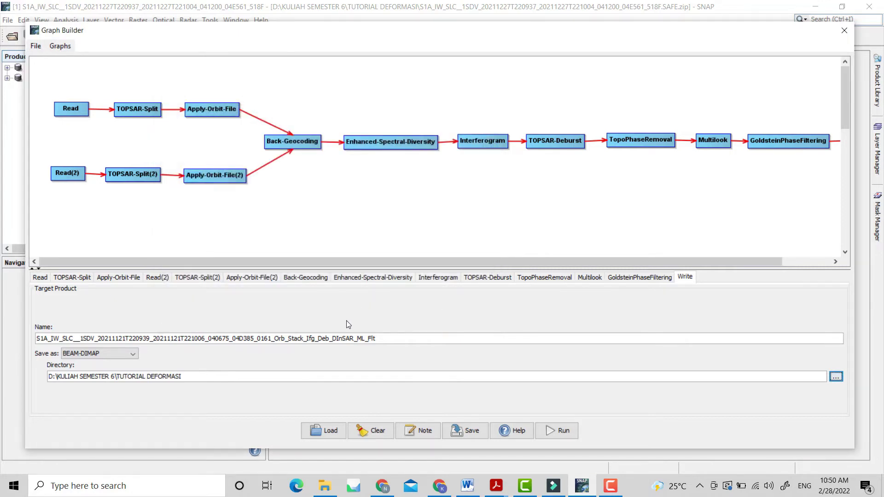
{"action": "left_click", "coordinate": [563, 435]}
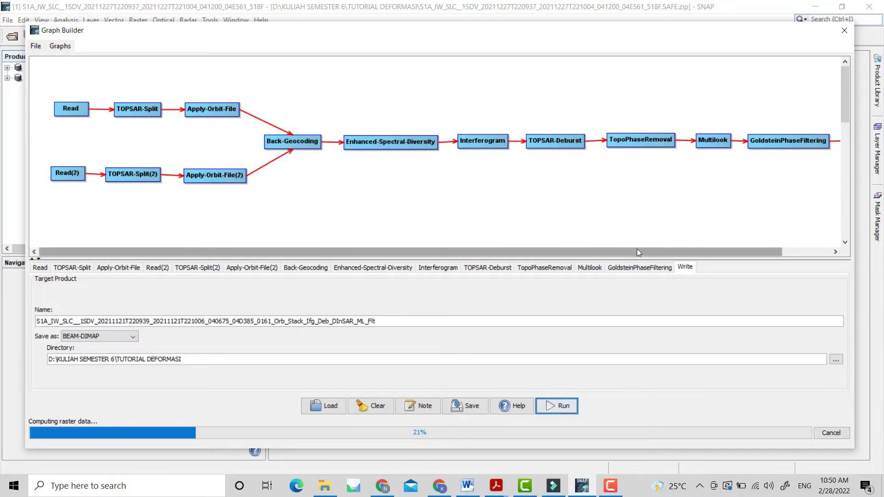
Step: Wait for processing to finish, then close Graph Builder with Semeru_Stack_Ifg_Deb_dinsar_ML_flt listed
{"action": "left_click_drag", "start_coordinate": [637, 251], "coordinate": [686, 252]}
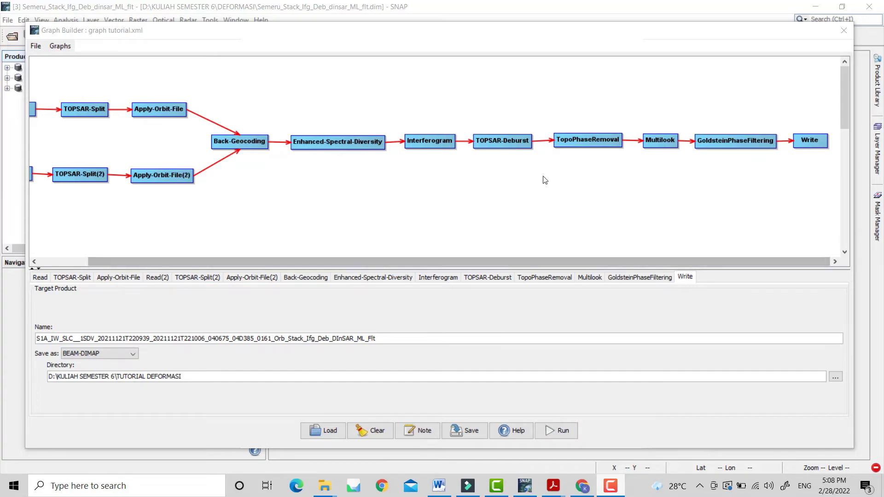
{"action": "left_click", "coordinate": [843, 32]}
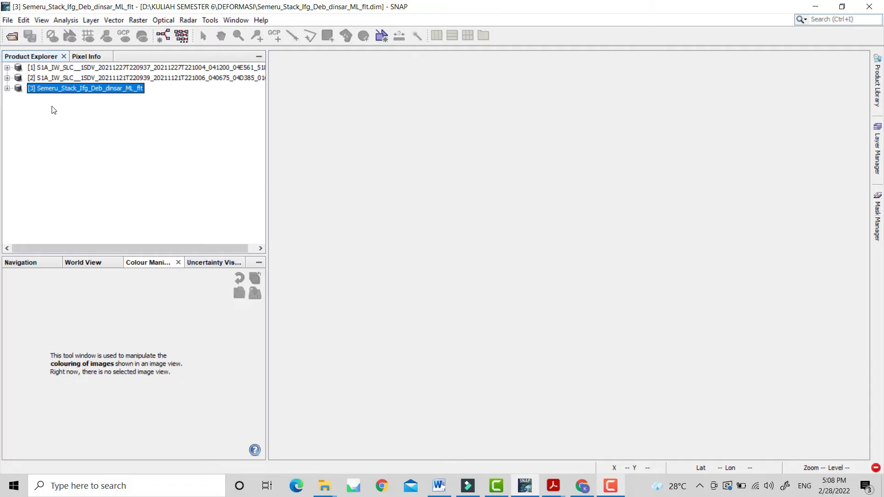
Step: Open product [3]'s Phase_ifg_VV_27Dec2021_21Nov2021 band as an interferogram image view
{"action": "left_click", "coordinate": [8, 88]}
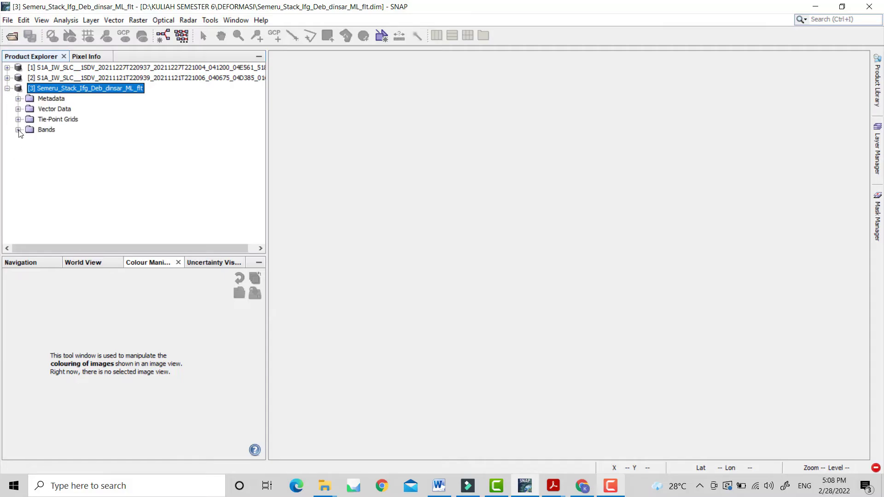
{"action": "left_click", "coordinate": [18, 131]}
{"action": "double_click", "coordinate": [52, 172]}
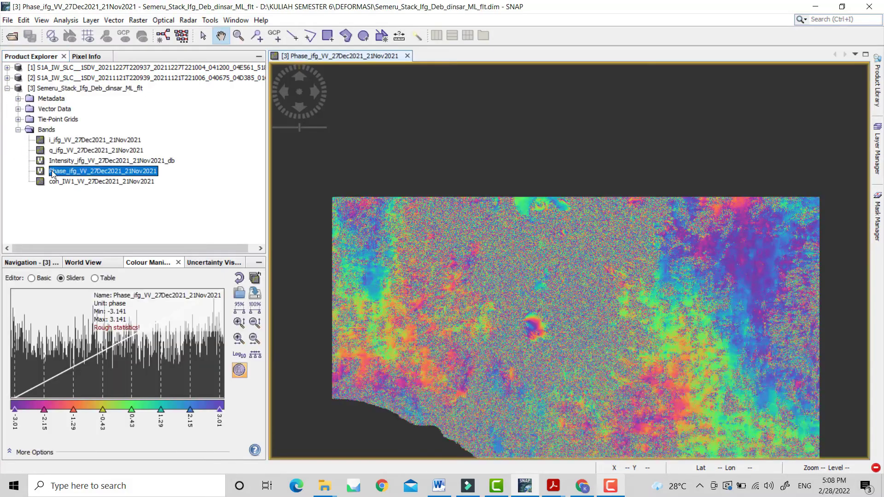
{"action": "left_click_drag", "start_coordinate": [401, 246], "coordinate": [389, 196]}
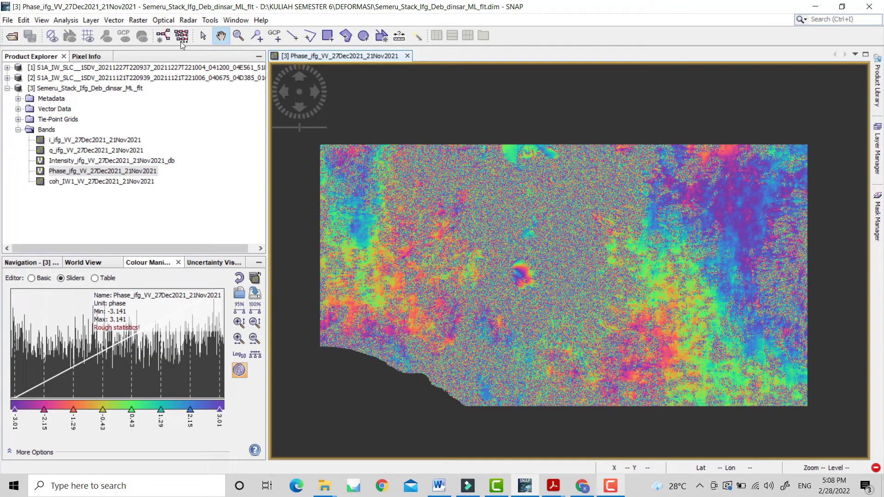
Step: Browse the Radar > Interferometric submenus Products, Filtering and Unwrapping for the unwrapping tools
{"action": "left_click", "coordinate": [189, 20]}
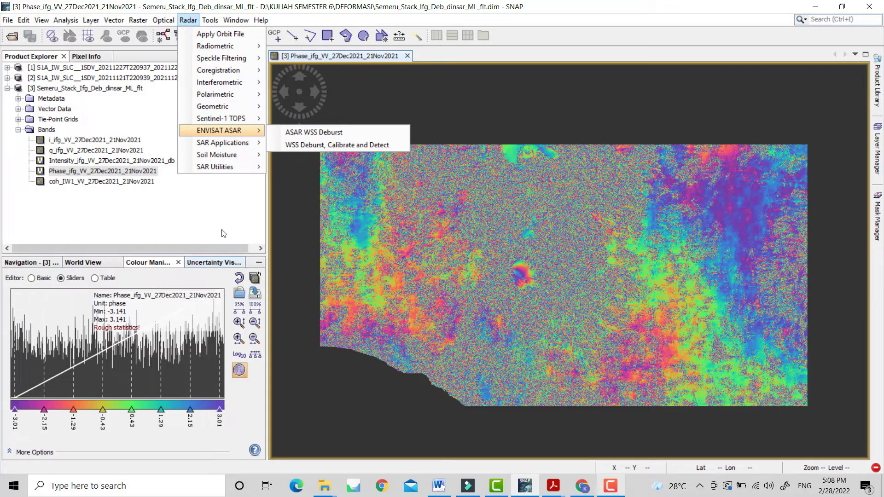
{"action": "mouse_move", "coordinate": [240, 120]}
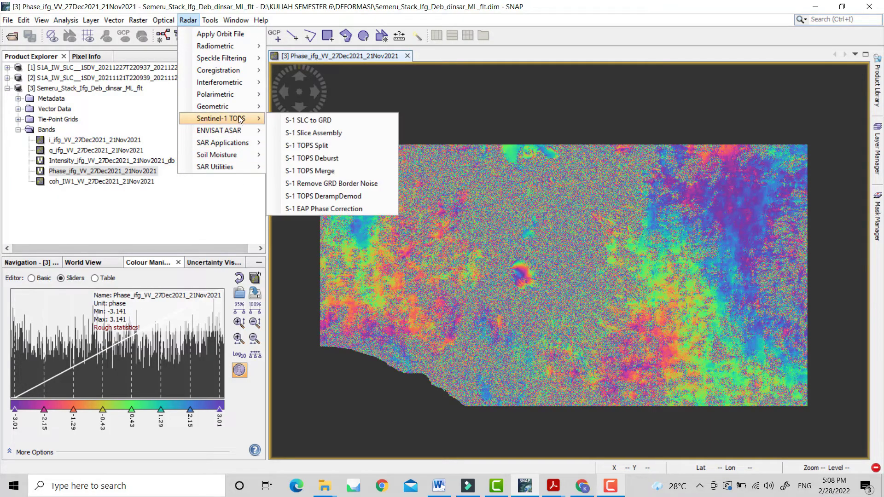
{"action": "mouse_move", "coordinate": [240, 81]}
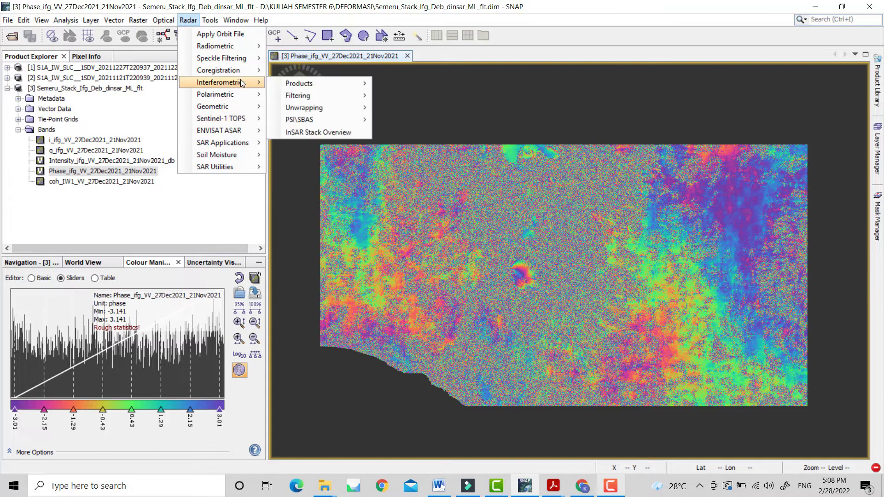
{"action": "mouse_move", "coordinate": [297, 85]}
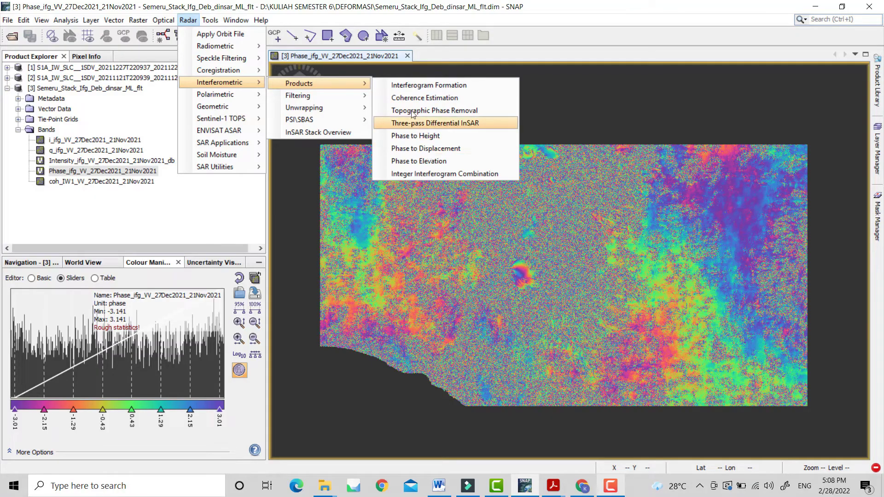
{"action": "mouse_move", "coordinate": [330, 102]}
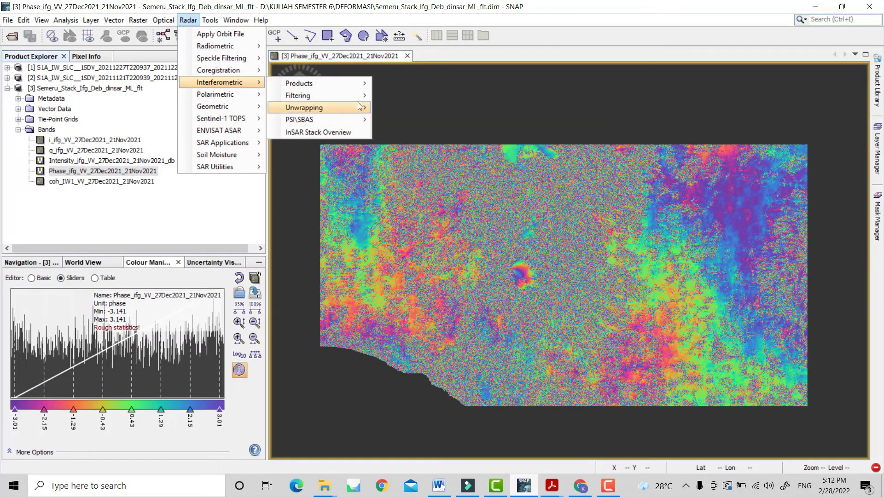
{"action": "mouse_move", "coordinate": [360, 106]}
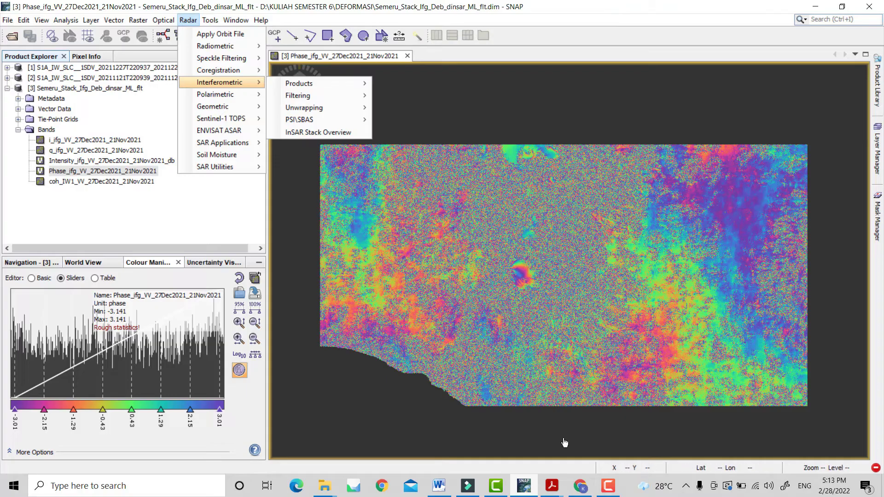
Step: Search Google in Chrome for snaphu and open the SNAPHU 1.4.2 release article
{"action": "left_click", "coordinate": [581, 486]}
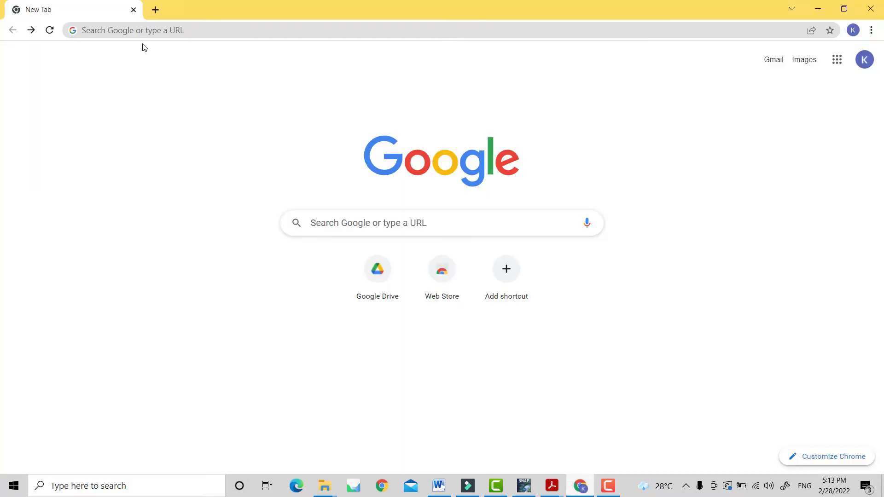
{"action": "left_click", "coordinate": [136, 30]}
{"action": "type", "text": "san"}
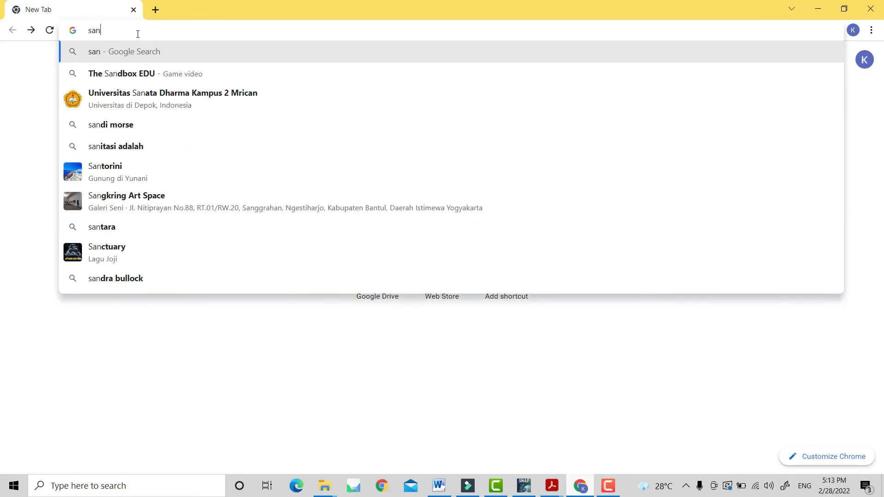
{"action": "key", "text": "BackSpace"}
{"action": "key", "text": "BackSpace"}
{"action": "type", "text": "naphu"}
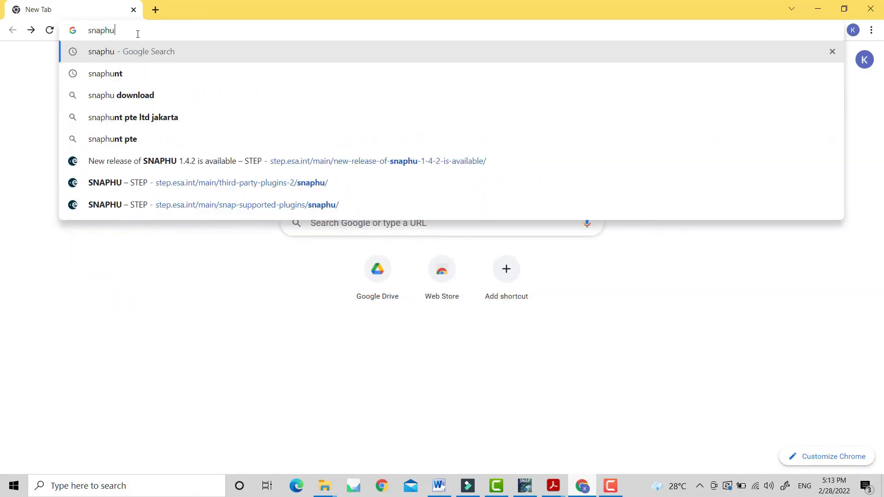
{"action": "key", "text": "Return"}
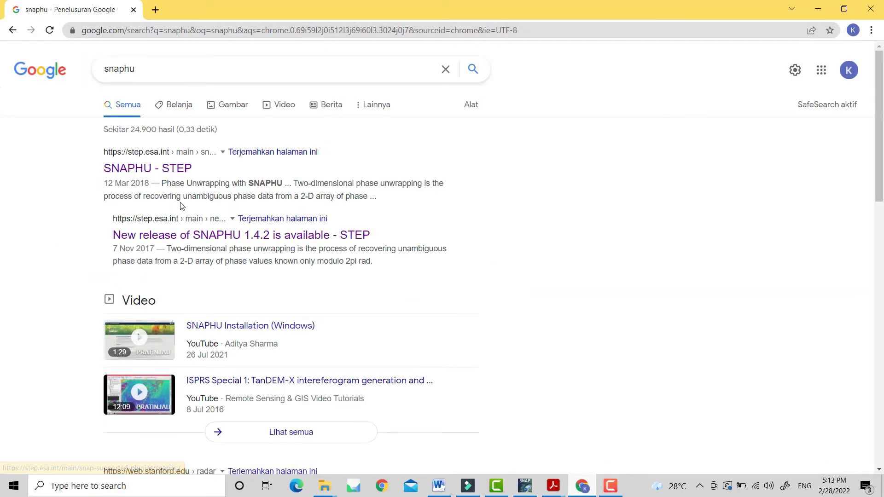
{"action": "left_click", "coordinate": [185, 237]}
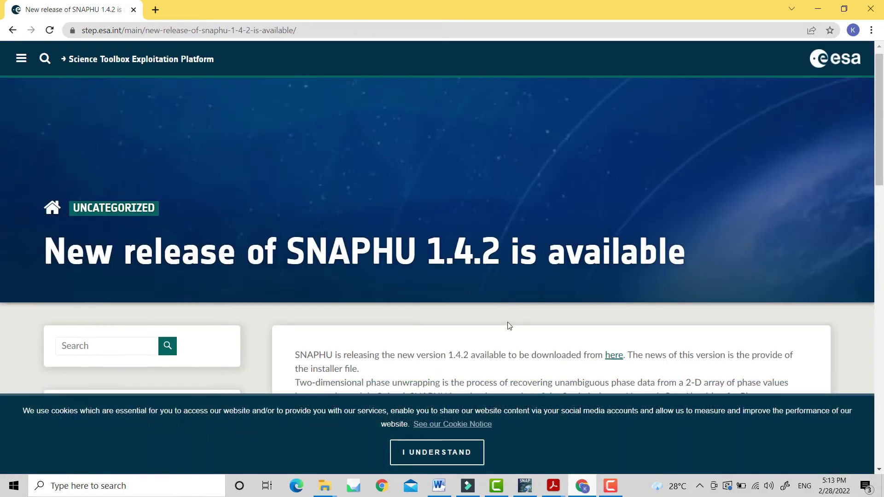
Step: Follow the article's link to the STEP SNAPHU page and download snaphu-v1.4.2_win64.zip
{"action": "scroll", "coordinate": [509, 326], "scroll_direction": "down", "scroll_amount": 2}
{"action": "scroll", "coordinate": [585, 284], "scroll_direction": "down", "scroll_amount": 1}
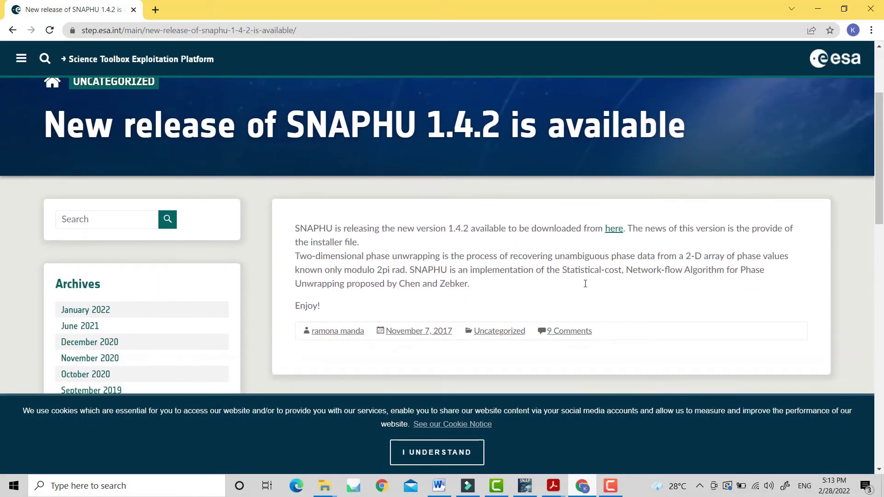
{"action": "left_click", "coordinate": [612, 230]}
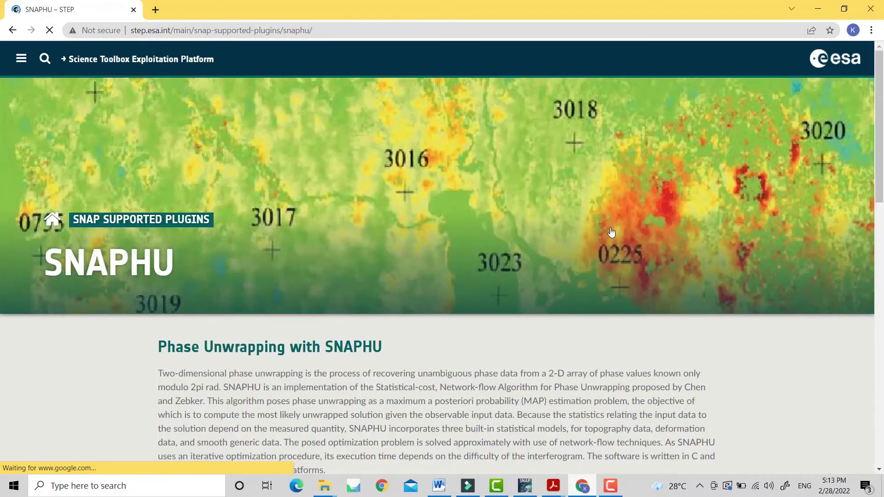
{"action": "scroll", "coordinate": [512, 245], "scroll_direction": "down", "scroll_amount": 10}
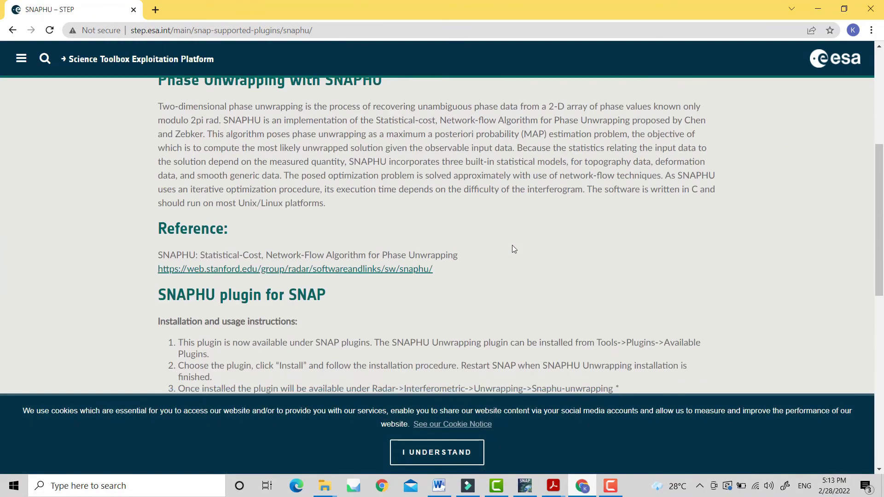
{"action": "scroll", "coordinate": [512, 245], "scroll_direction": "down", "scroll_amount": 4}
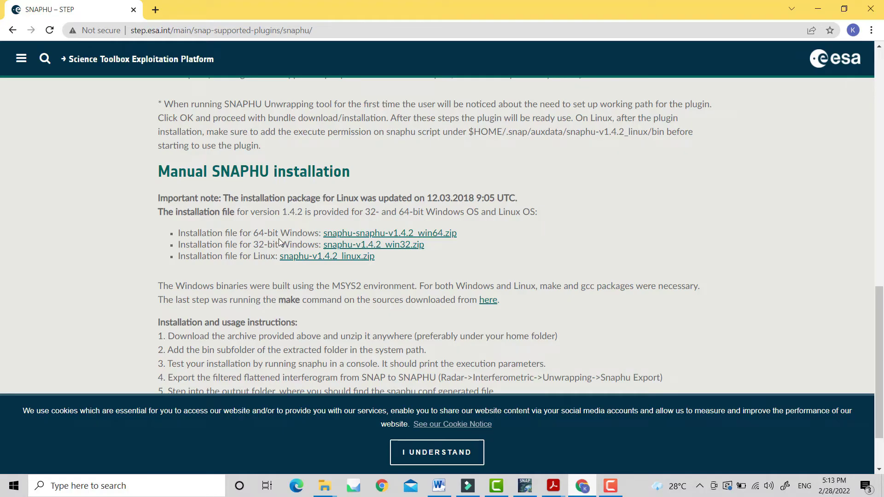
{"action": "left_click", "coordinate": [363, 235]}
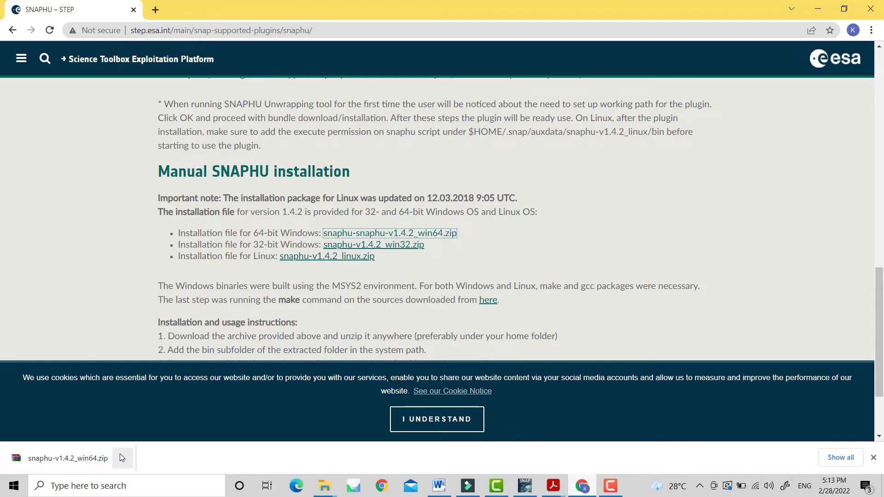
Step: Extract snaphu-v1.4.2_win64.zip into a snaphu-v1.4.2_win64 folder in TUTORIAL DEFORMASI
{"action": "left_click", "coordinate": [325, 485]}
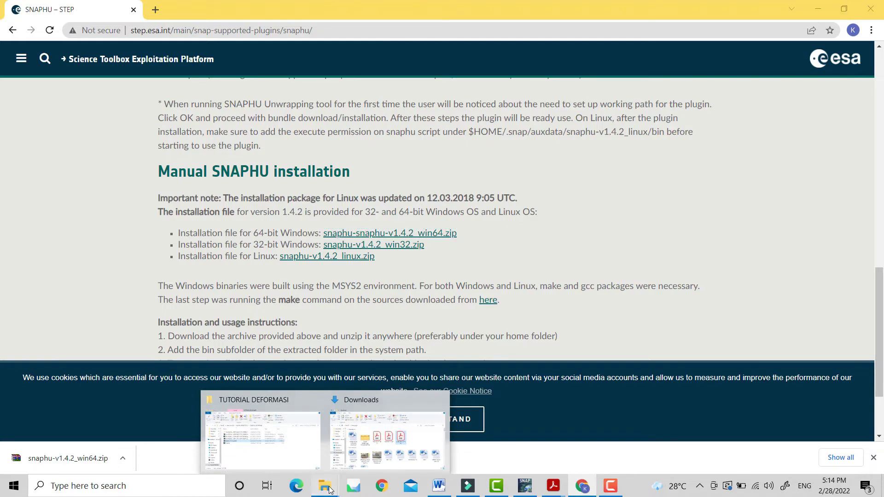
{"action": "left_click", "coordinate": [302, 451]}
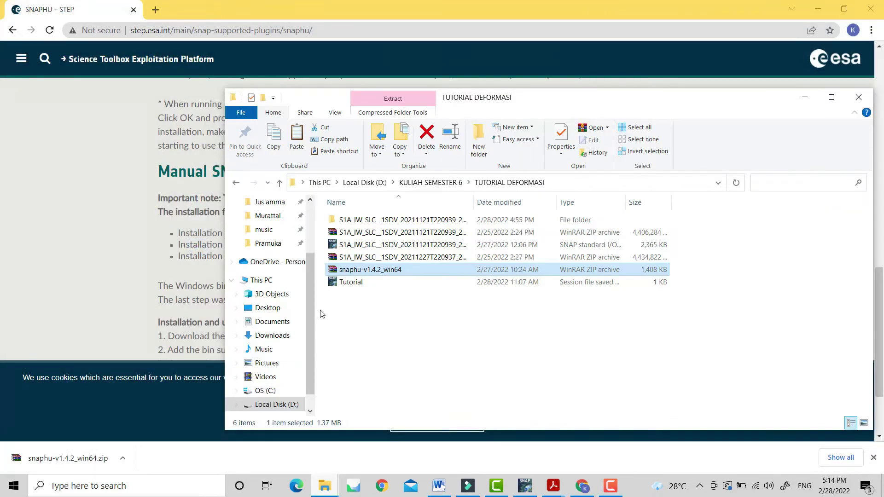
{"action": "right_click", "coordinate": [392, 272]}
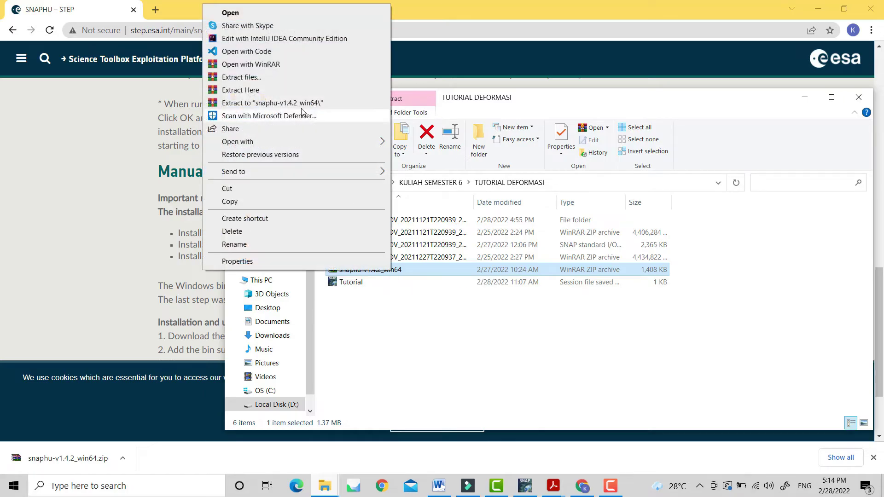
{"action": "left_click", "coordinate": [282, 77]}
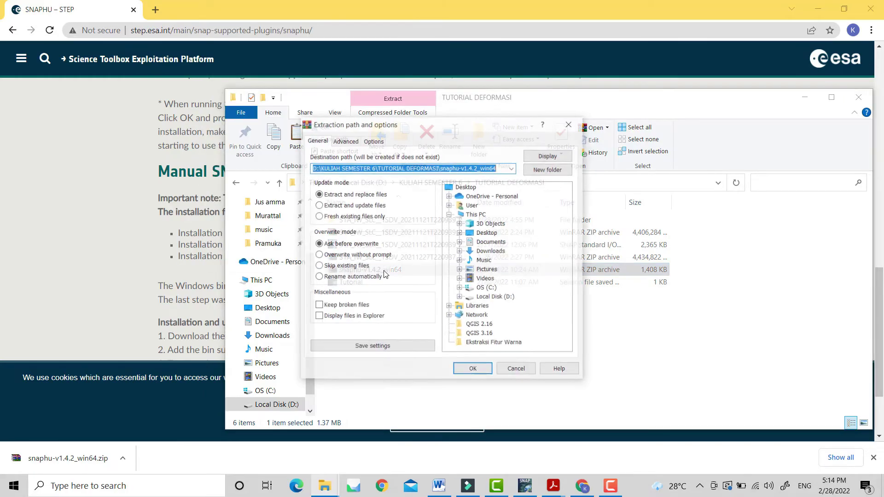
{"action": "left_click", "coordinate": [472, 370]}
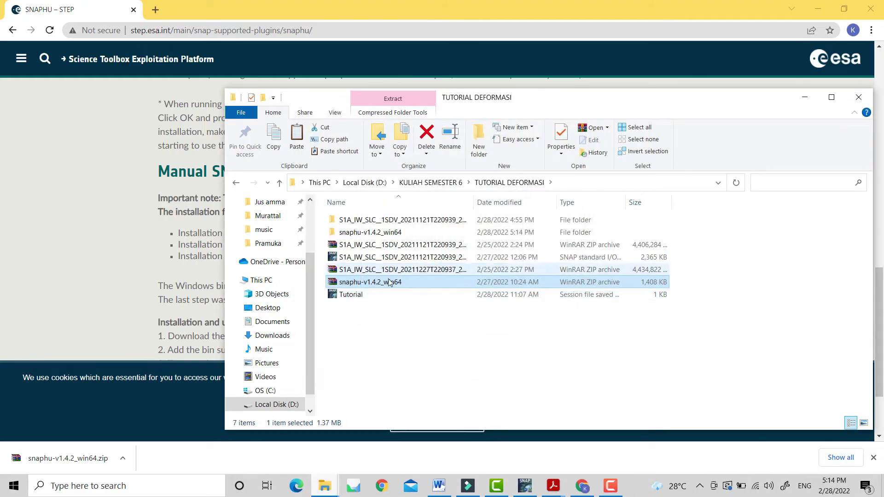
Step: Look inside the extracted snaphu folder, then return to SNAP's phase band
{"action": "double_click", "coordinate": [370, 232]}
{"action": "double_click", "coordinate": [385, 221]}
{"action": "key", "text": "BackSpace"}
{"action": "key", "text": "BackSpace"}
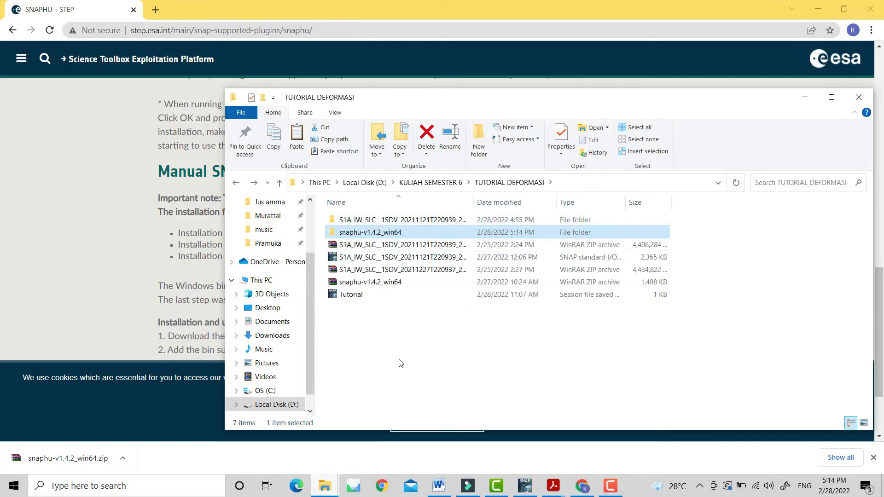
{"action": "left_click", "coordinate": [525, 486]}
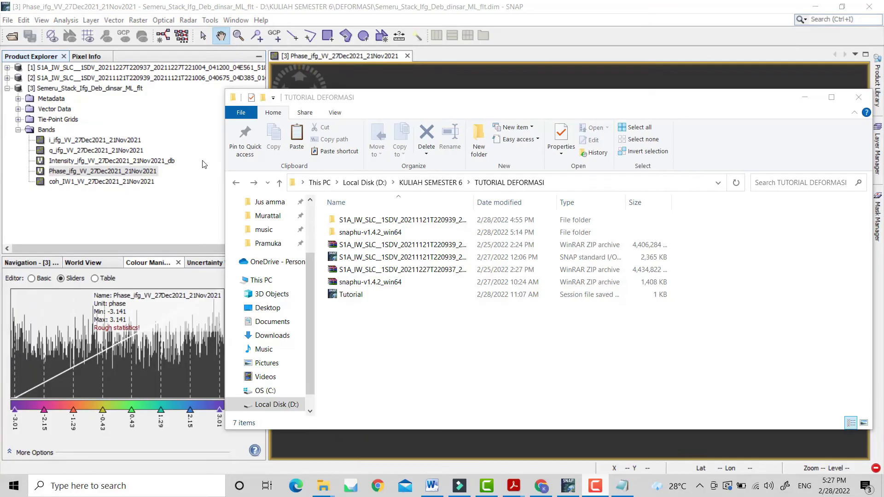
{"action": "left_click", "coordinate": [205, 164]}
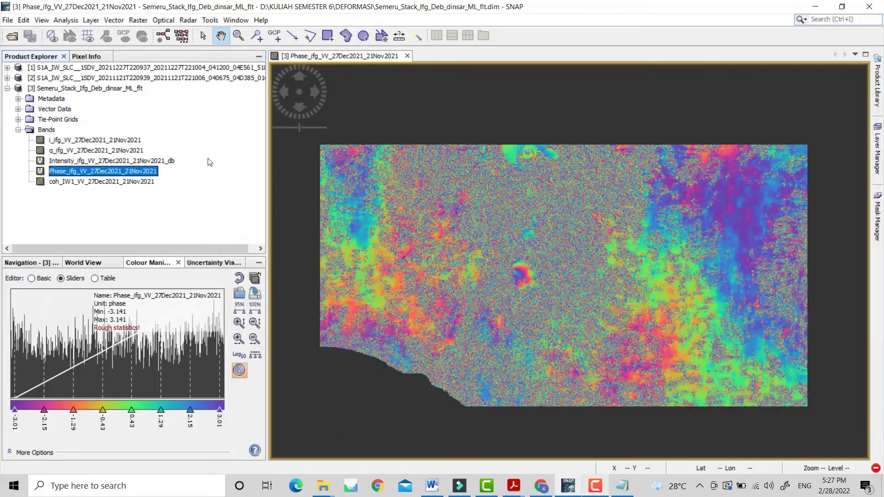
Step: Open Snaphu Export with Semeru_Stack_Ifg_Deb_dinsar_ML_flt as source and show its export settings
{"action": "left_click", "coordinate": [188, 20]}
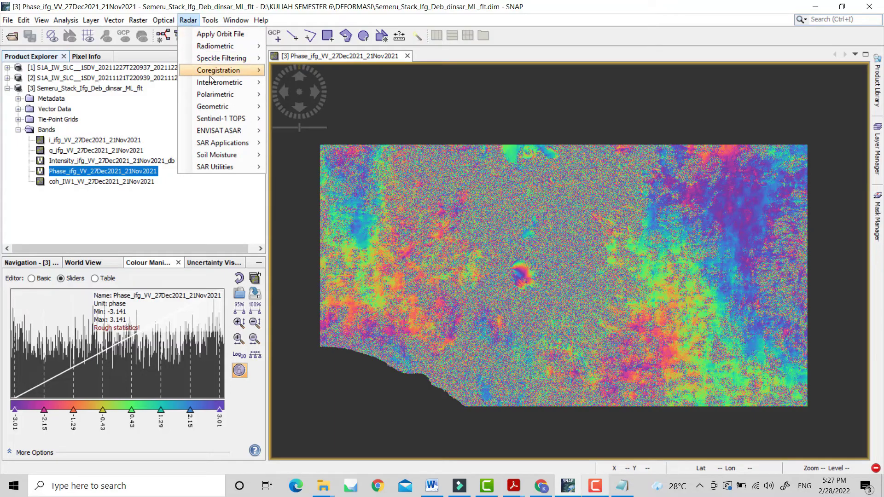
{"action": "mouse_move", "coordinate": [212, 84]}
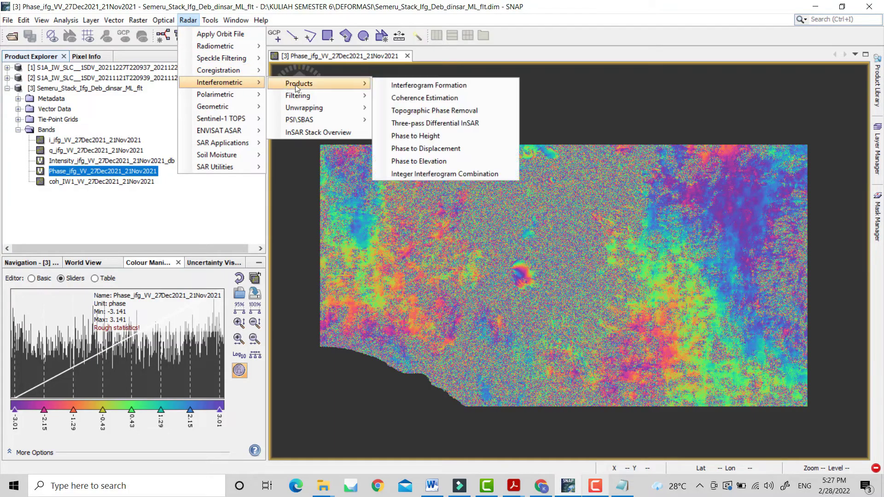
{"action": "mouse_move", "coordinate": [310, 110]}
{"action": "left_click", "coordinate": [395, 113]}
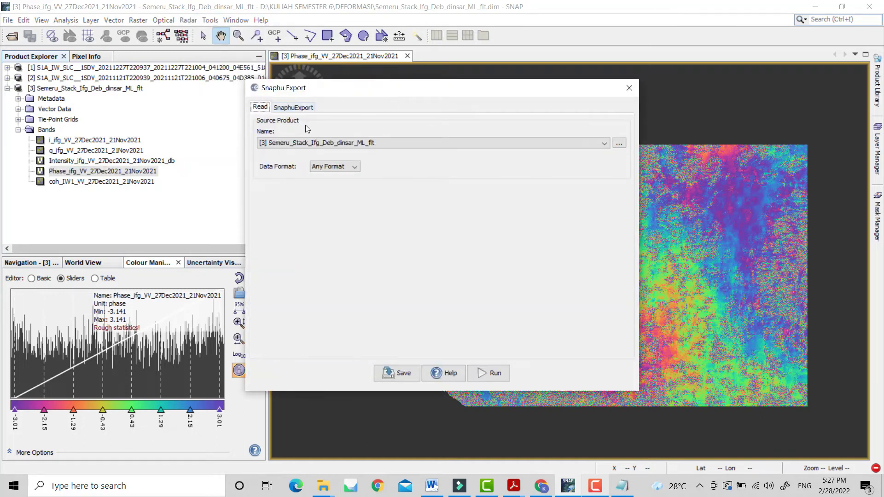
{"action": "left_click", "coordinate": [311, 144]}
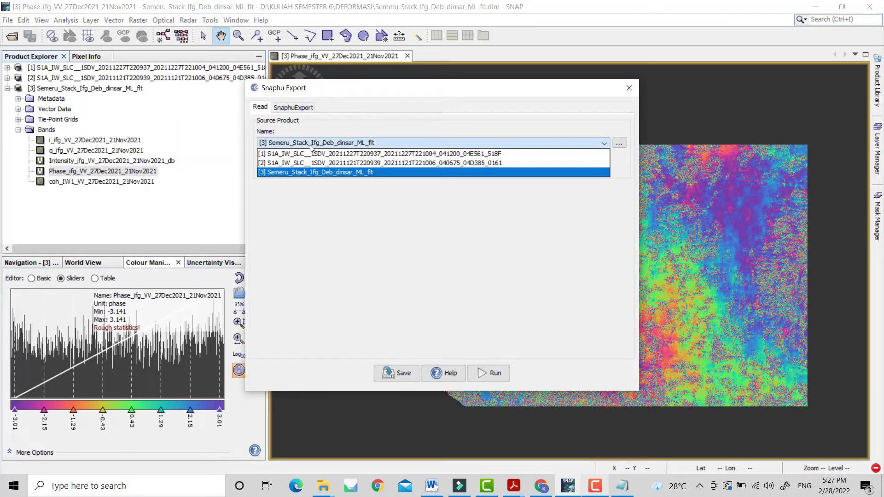
{"action": "left_click", "coordinate": [315, 172]}
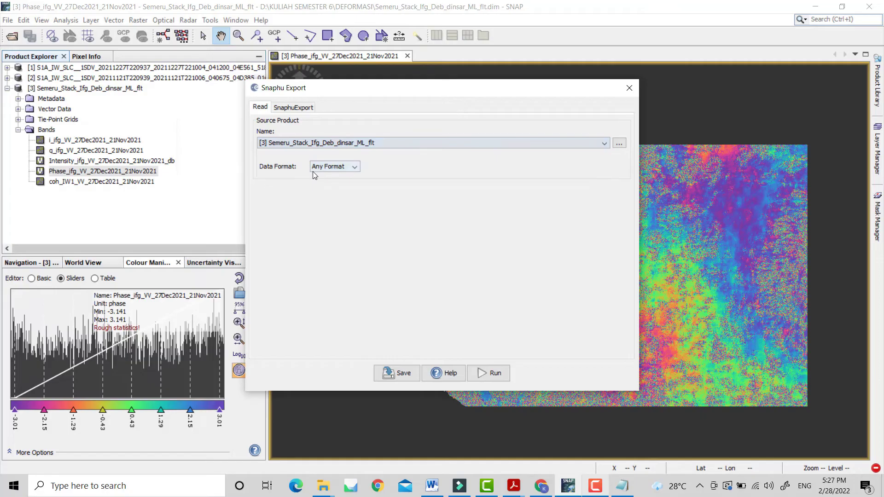
{"action": "left_click", "coordinate": [297, 108]}
Step: Browse the export target to D:\KULIAH SEMESTER 6\TUTORIAL DEFORMASI
{"action": "left_click", "coordinate": [626, 124]}
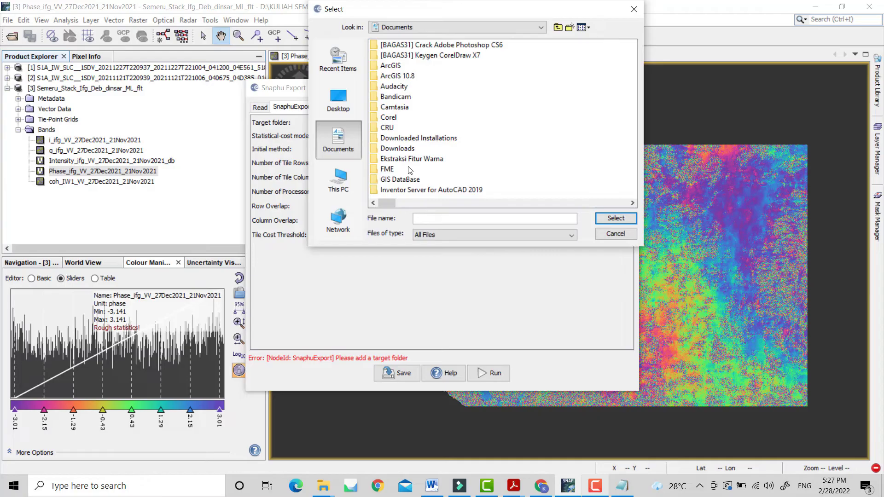
{"action": "left_click", "coordinate": [337, 179]}
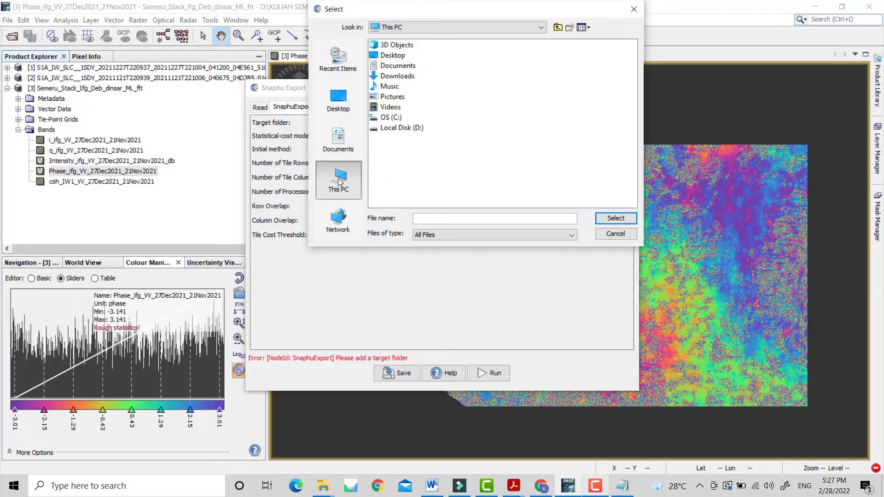
{"action": "left_click", "coordinate": [409, 129]}
{"action": "double_click", "coordinate": [409, 129]}
{"action": "double_click", "coordinate": [424, 148]}
{"action": "left_click", "coordinate": [412, 130]}
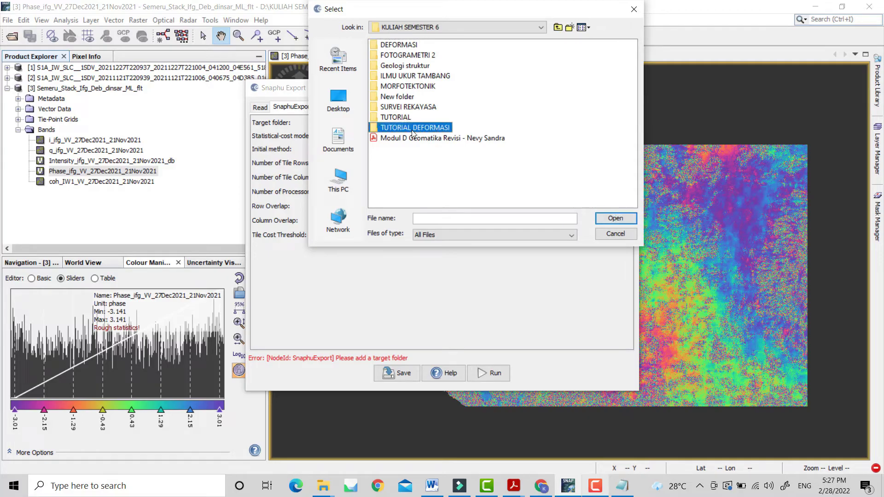
{"action": "double_click", "coordinate": [413, 131]}
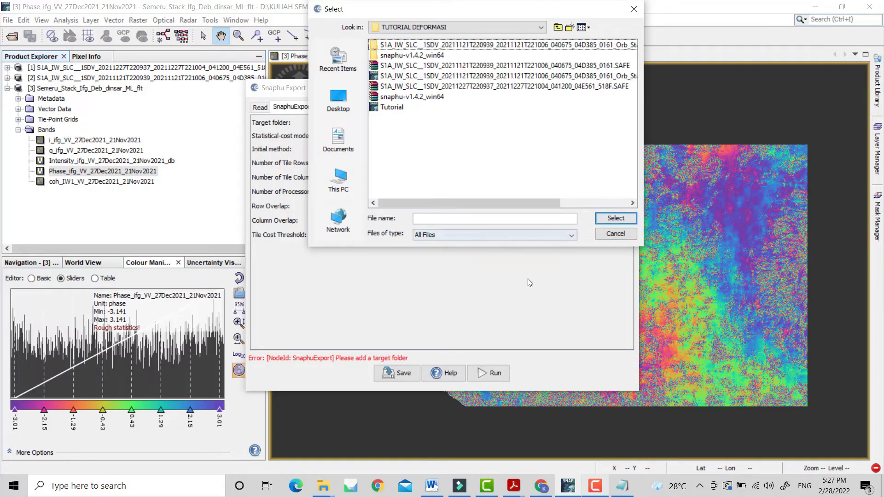
Step: Set a semeru target folder there, run the SNAPHU export, and close the dialog
{"action": "left_click", "coordinate": [487, 219]}
{"action": "type", "text": "semeru"}
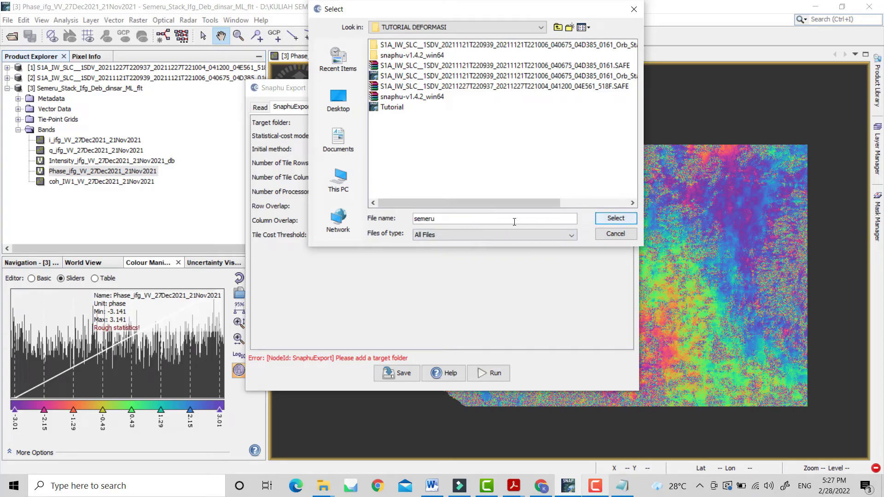
{"action": "left_click", "coordinate": [616, 218]}
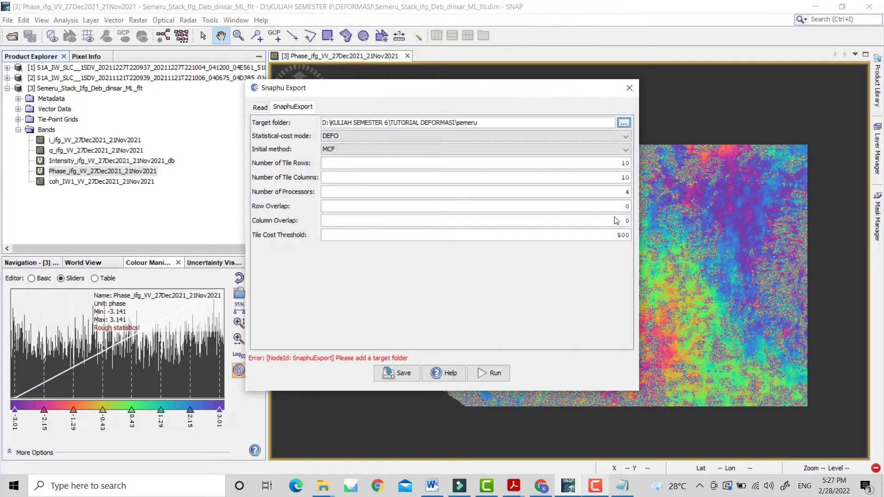
{"action": "left_click", "coordinate": [492, 377]}
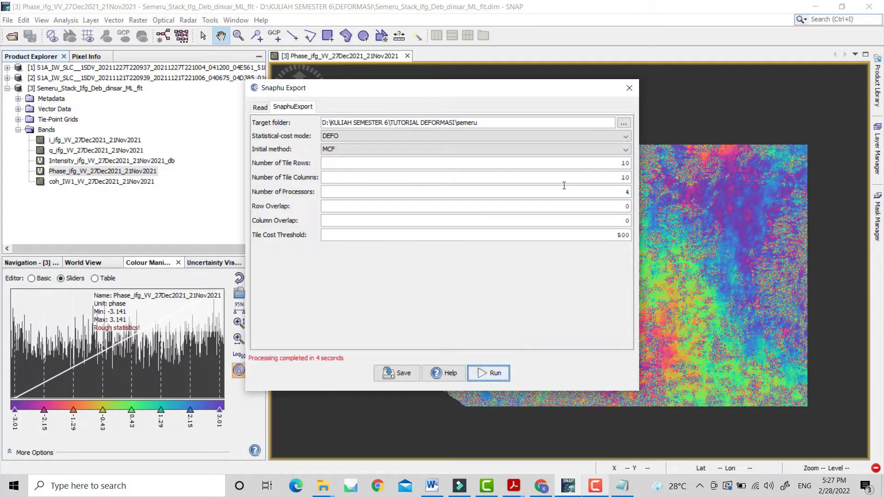
{"action": "left_click", "coordinate": [629, 88]}
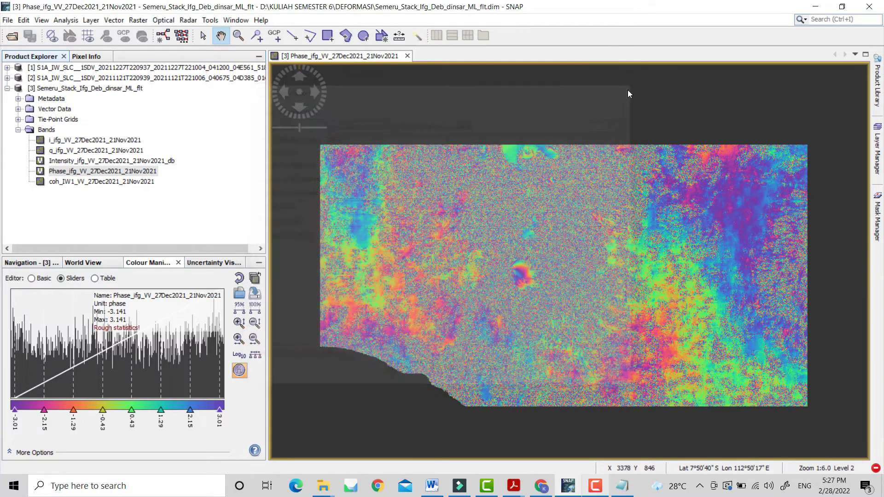
Step: Check the exported Semeru_Stack_Ifg_Deb_dinsar_ML_flt folder inside semeru, then return to TUTORIAL DEFORMASI
{"action": "left_click", "coordinate": [321, 484]}
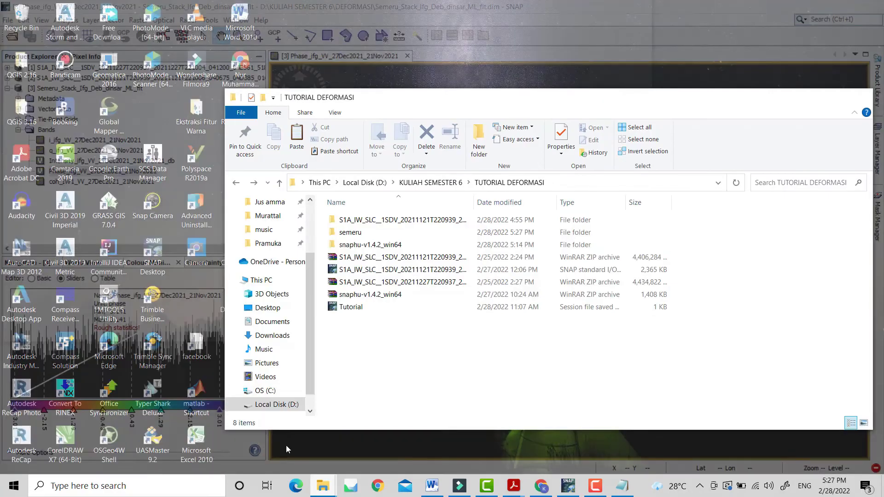
{"action": "left_click", "coordinate": [286, 445]}
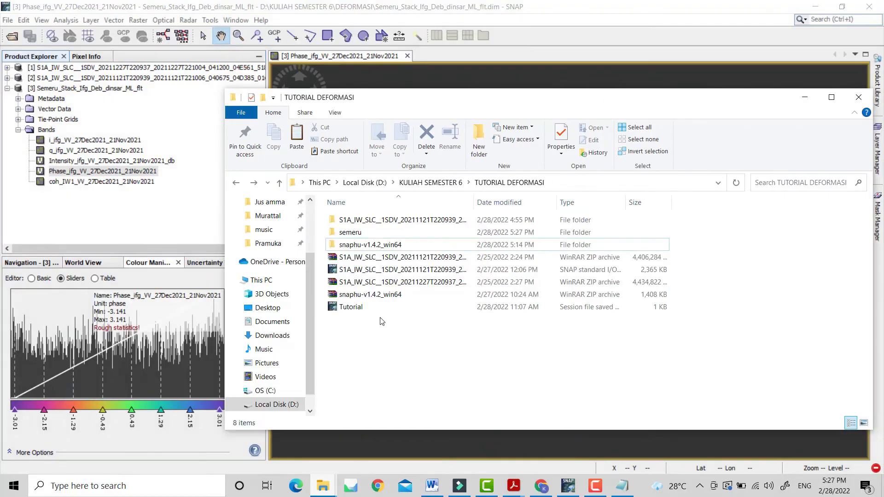
{"action": "double_click", "coordinate": [355, 233]}
{"action": "left_click", "coordinate": [377, 221]}
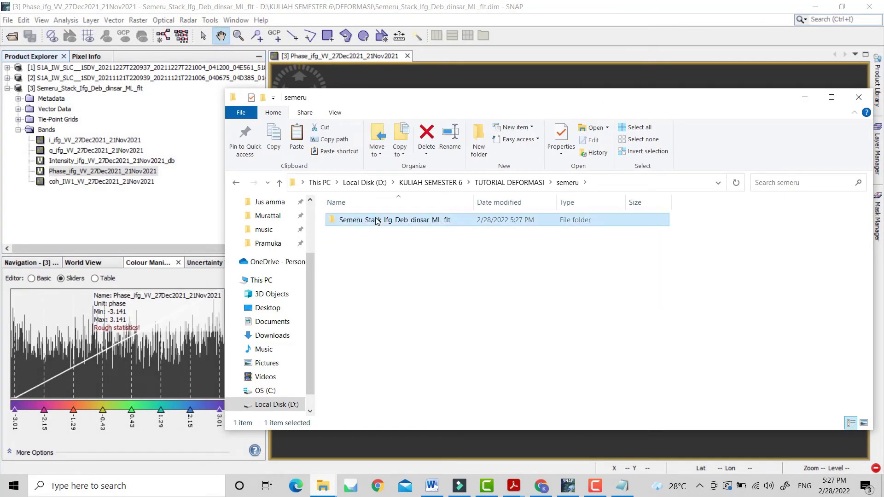
{"action": "double_click", "coordinate": [377, 221]}
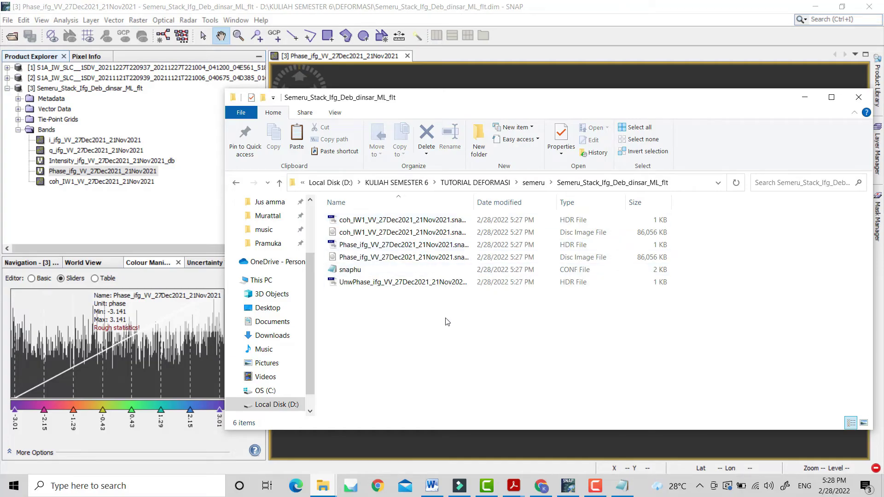
{"action": "key", "text": "BackSpace"}
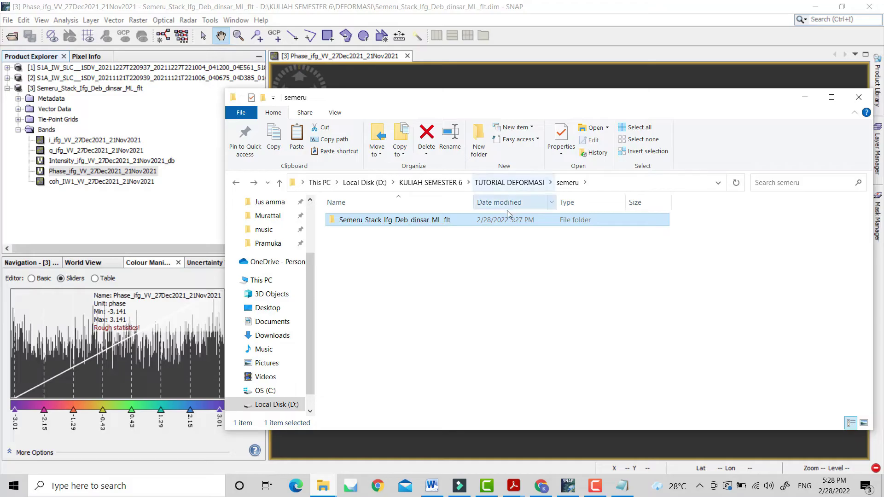
{"action": "key", "text": "BackSpace"}
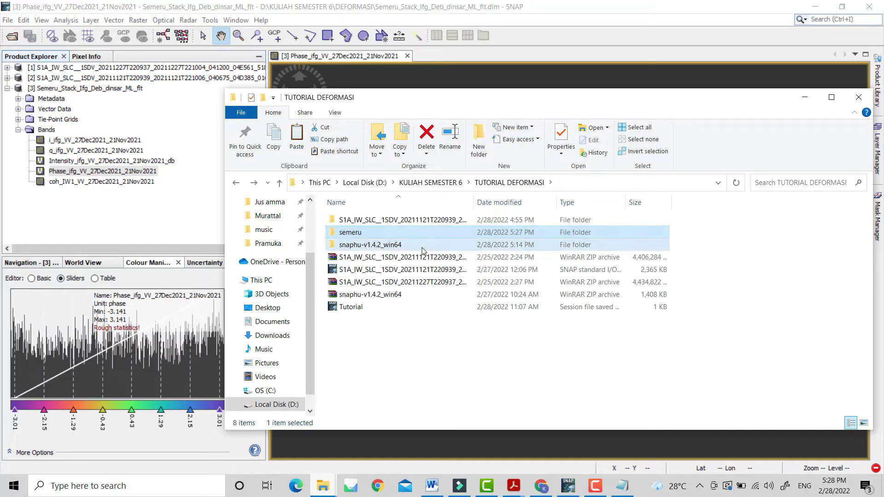
Step: Navigate into snaphu-v1.4.2_win64 > snaphu-v1.4.2_win64 > bin
{"action": "double_click", "coordinate": [456, 244]}
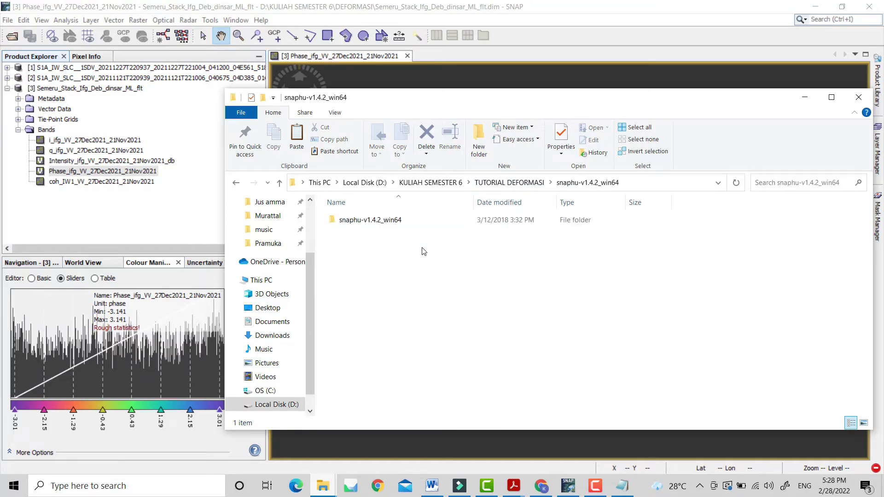
{"action": "double_click", "coordinate": [398, 221]}
{"action": "double_click", "coordinate": [394, 223]}
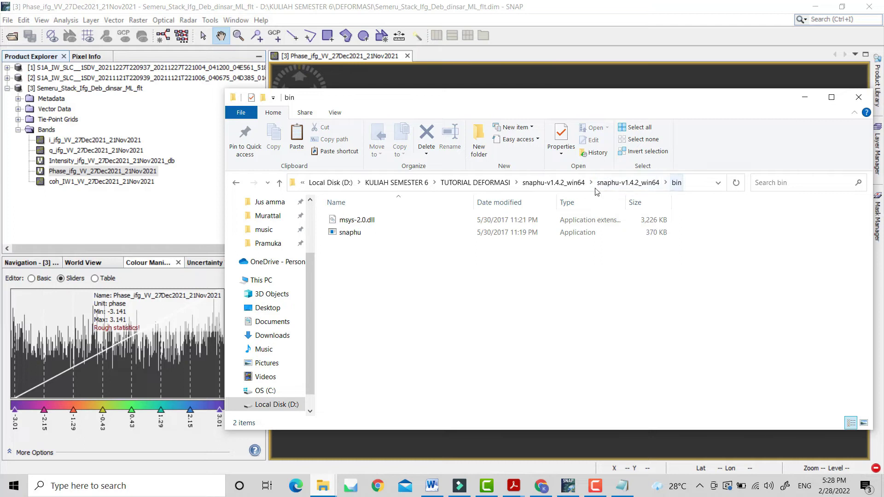
Step: Open a Command Prompt in the SNAPHU bin folder by entering cmd in the address bar
{"action": "left_click", "coordinate": [688, 187]}
{"action": "left_click", "coordinate": [687, 182]}
{"action": "key", "text": "ctrl+a"}
{"action": "key", "text": "BackSpace"}
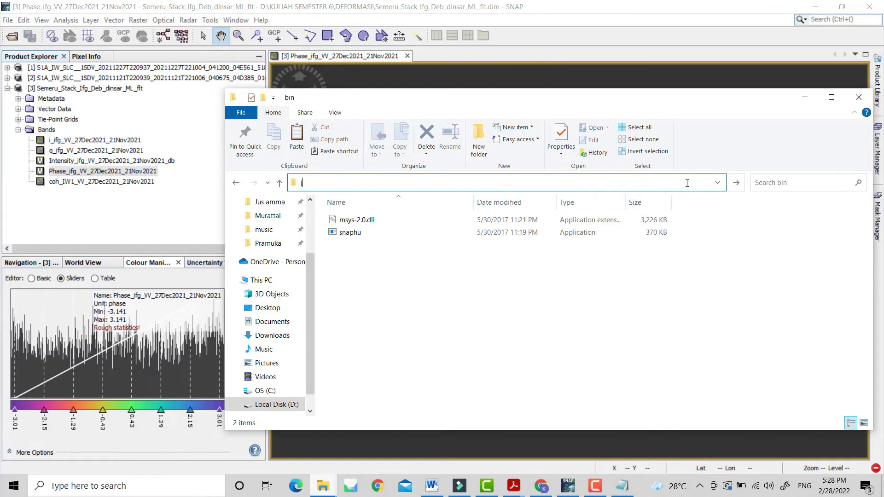
{"action": "type", "text": "cmd"}
{"action": "key", "text": "Return"}
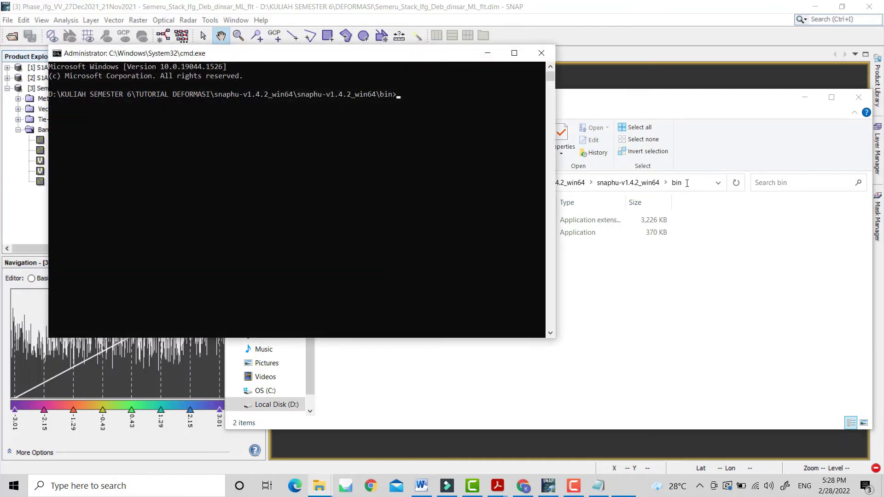
Step: Run snaphu to print its v1.4.2 usage and option list
{"action": "left_click", "coordinate": [407, 94]}
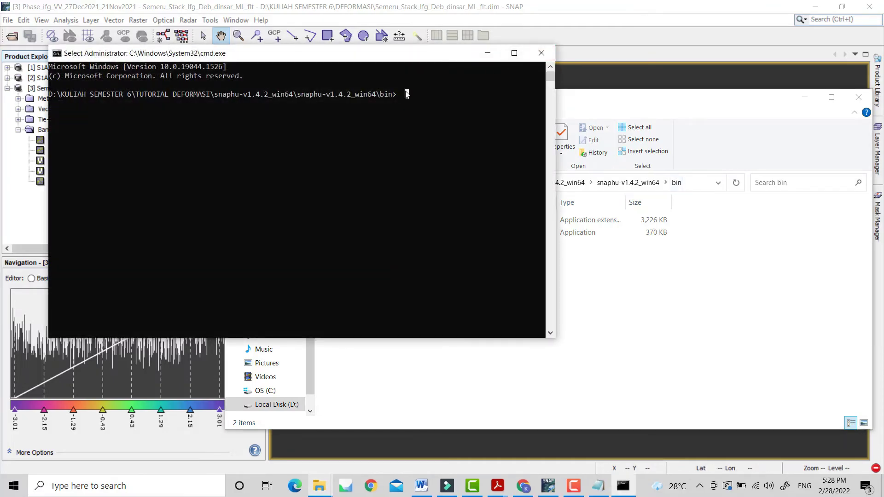
{"action": "type", "text": "s"}
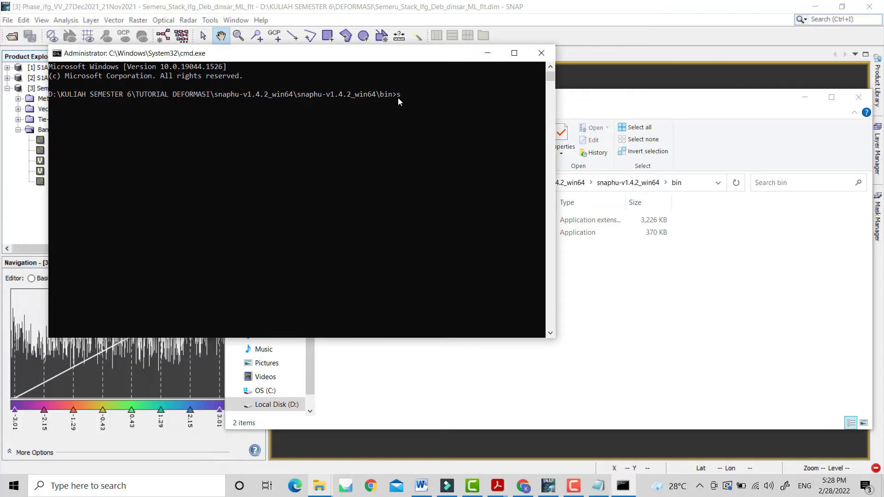
{"action": "type", "text": "naphu"}
{"action": "key", "text": "Return"}
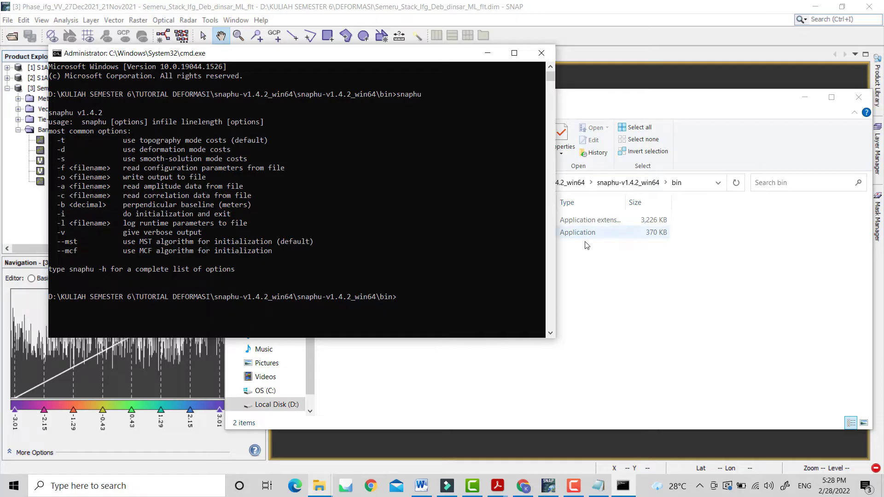
{"action": "left_click", "coordinate": [602, 258]}
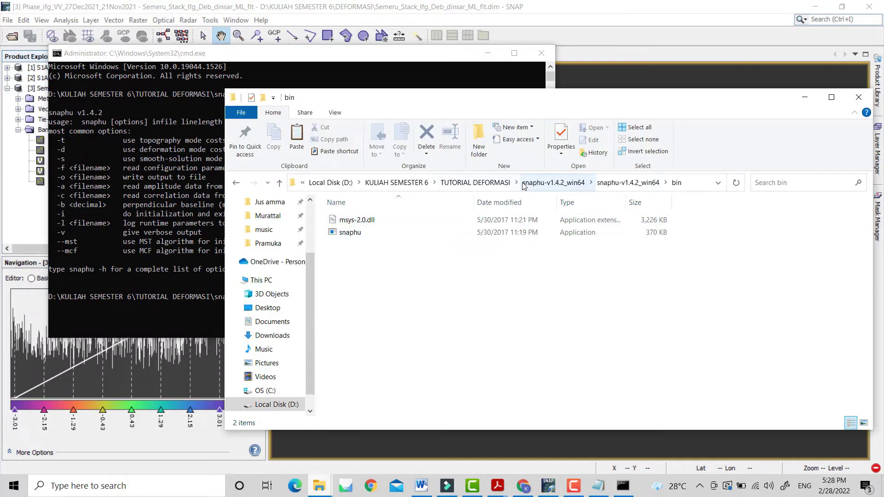
Step: Copy all six exported files from semeru\Semeru_Stack_Ifg_Deb_dinsar_ML_flt
{"action": "left_click", "coordinate": [502, 183]}
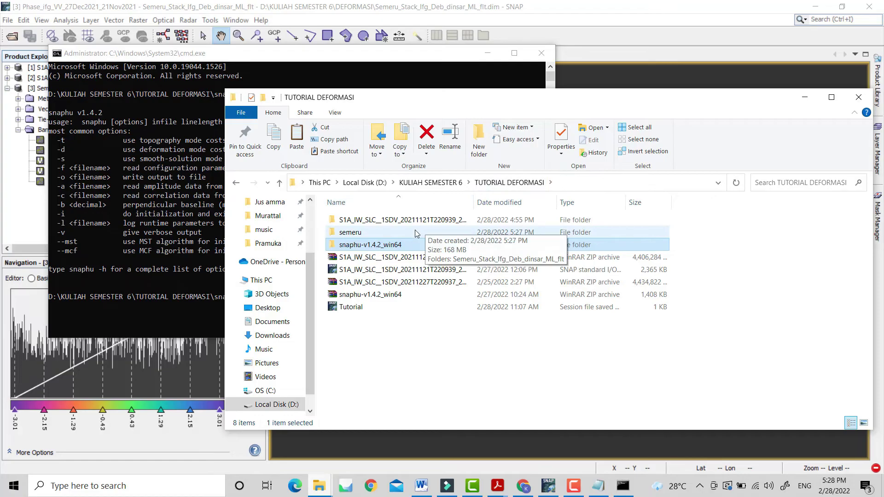
{"action": "double_click", "coordinate": [392, 232]}
{"action": "left_click", "coordinate": [390, 223]}
{"action": "double_click", "coordinate": [390, 221]}
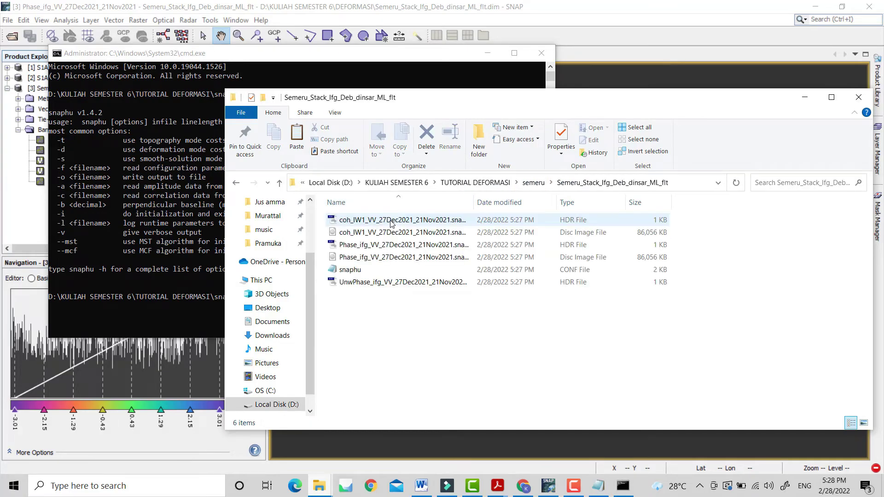
{"action": "key", "text": "ctrl+a"}
{"action": "key", "text": "ctrl+c"}
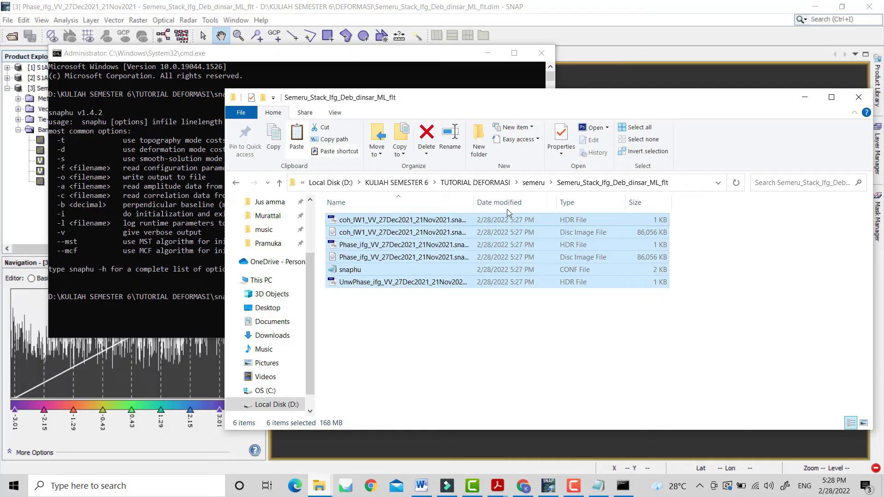
{"action": "right_click", "coordinate": [484, 232]}
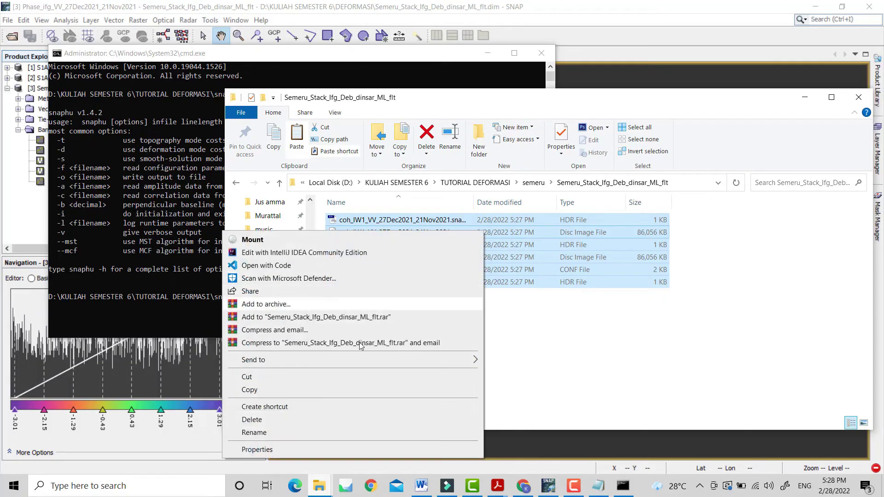
{"action": "left_click", "coordinate": [317, 390]}
Step: Paste the six files into the snaphu-v1.4.2_win64 bin folder
{"action": "left_click", "coordinate": [470, 183]}
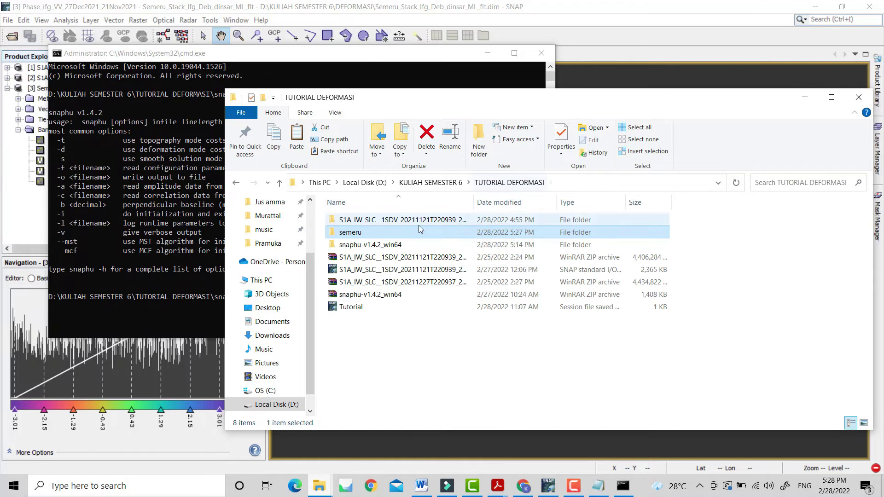
{"action": "double_click", "coordinate": [397, 245]}
{"action": "double_click", "coordinate": [394, 220]}
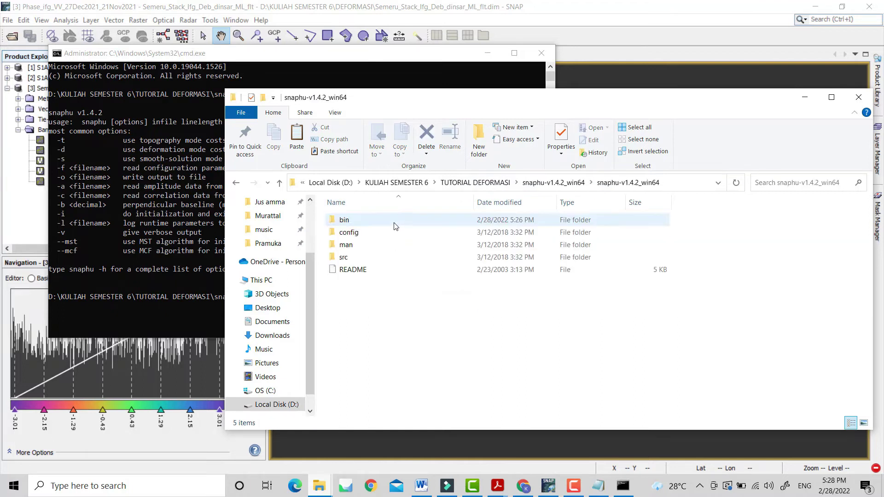
{"action": "double_click", "coordinate": [377, 217]}
{"action": "right_click", "coordinate": [381, 256]}
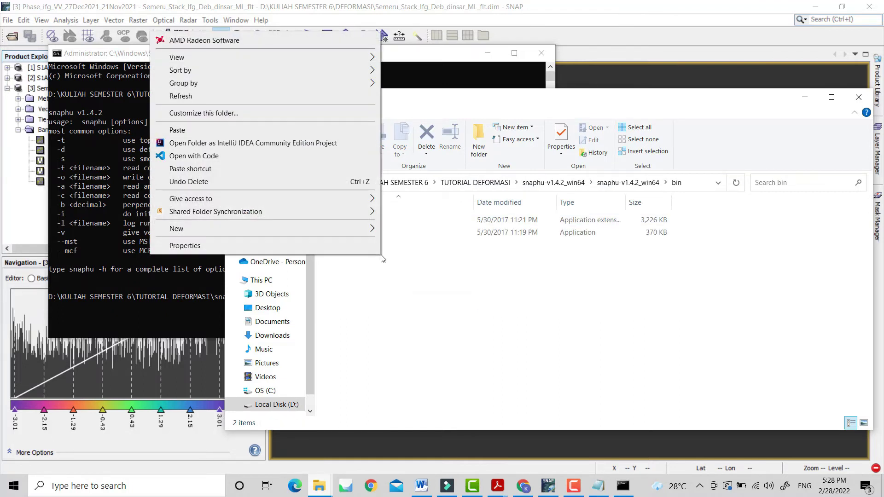
{"action": "left_click", "coordinate": [251, 130]}
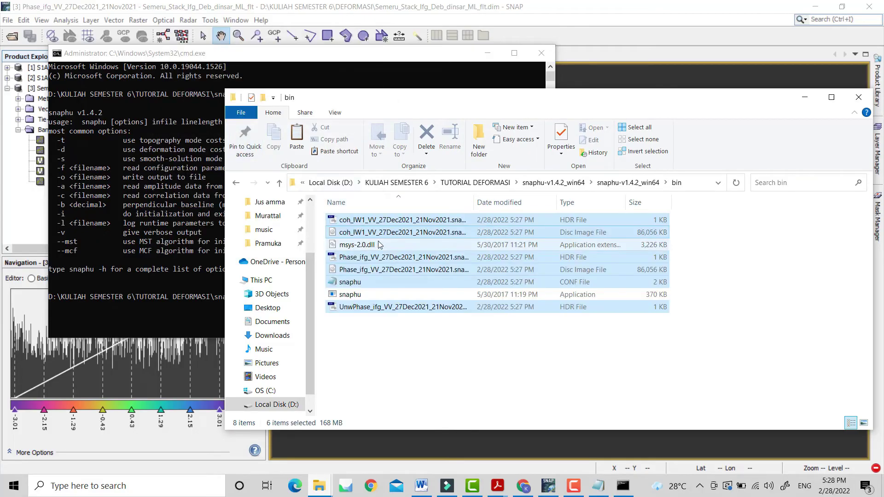
Step: Copy the 'snaphu -f snaphu.conf Phase_ifg_VV_27Dec2021_21Nov2021.snaphu.img 5283' command from the config file, then close Notepad
{"action": "double_click", "coordinate": [399, 282]}
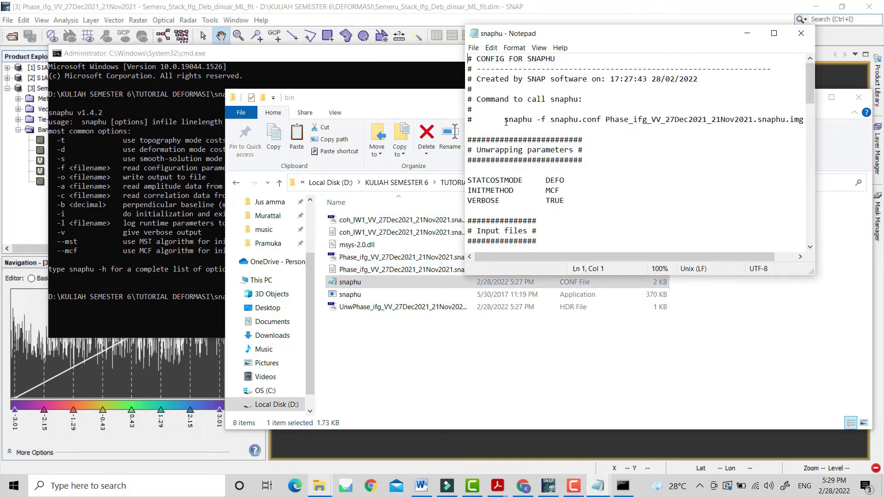
{"action": "left_click", "coordinate": [767, 35]}
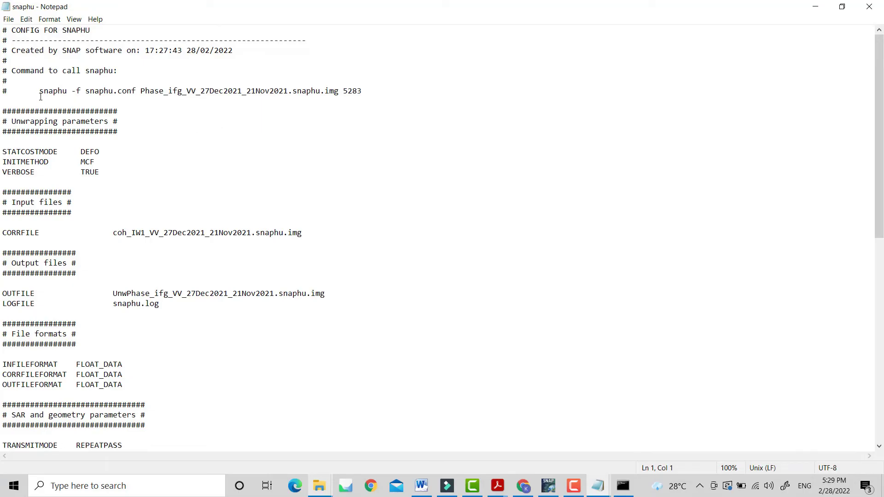
{"action": "left_click_drag", "start_coordinate": [40, 90], "coordinate": [364, 91]}
{"action": "key", "text": "ctrl+c"}
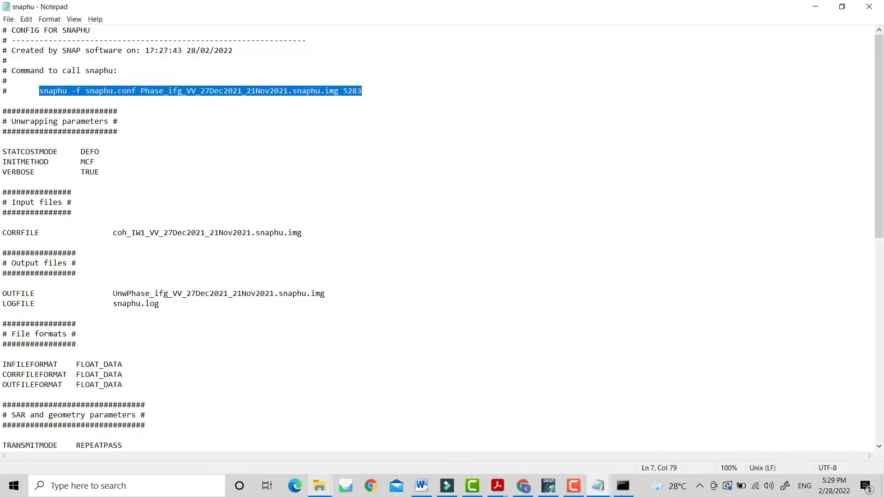
{"action": "left_click", "coordinate": [869, 7]}
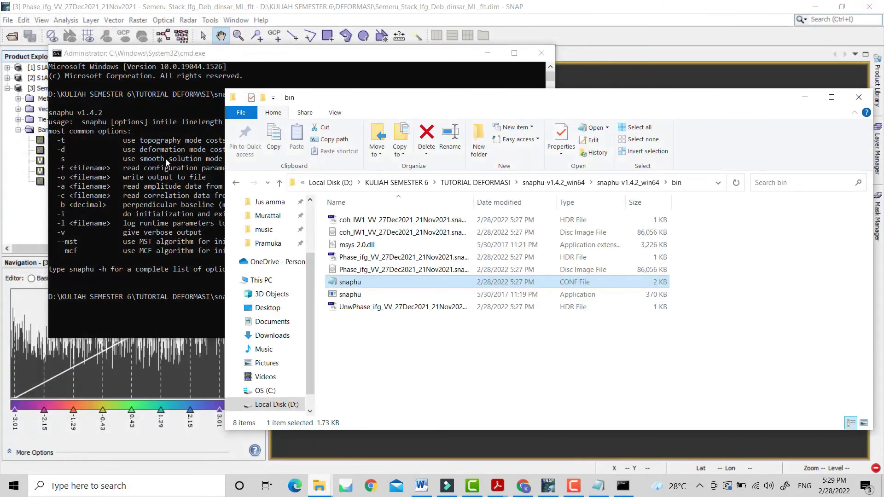
Step: Paste the copied snaphu -f snaphu.conf command into Command Prompt and run it
{"action": "left_click", "coordinate": [152, 186]}
{"action": "left_click", "coordinate": [407, 297]}
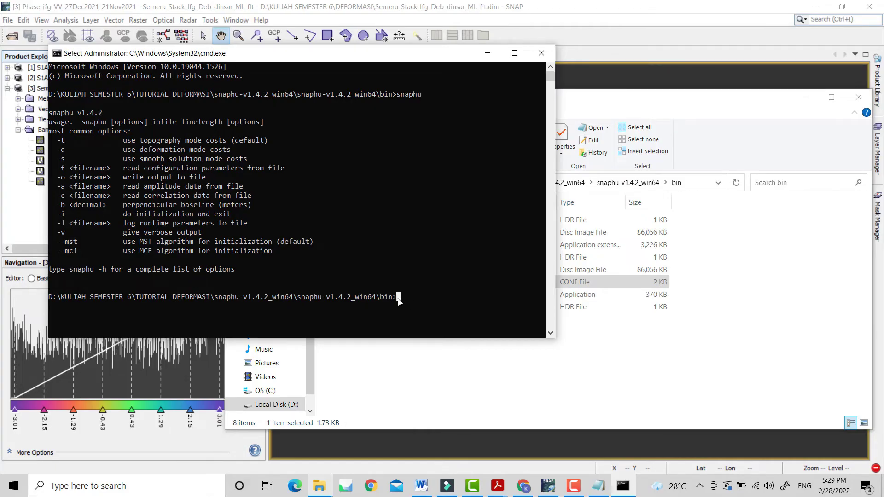
{"action": "key", "text": "ctrl+v"}
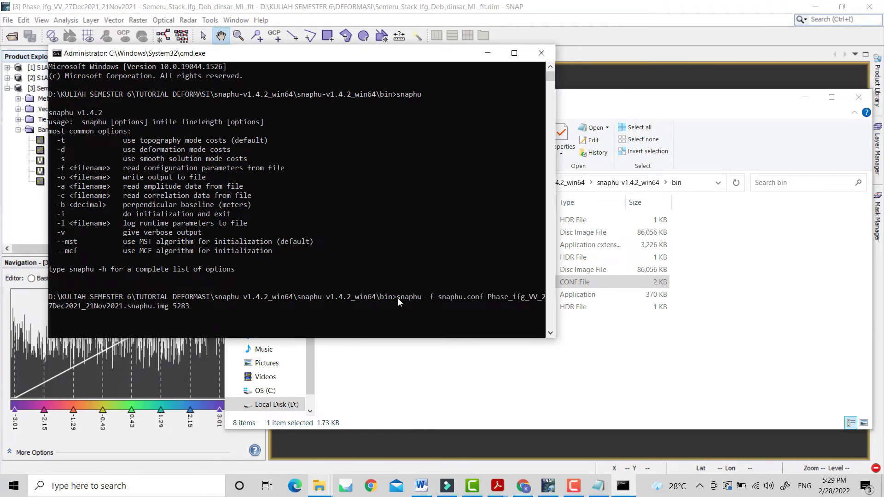
{"action": "key", "text": "Return"}
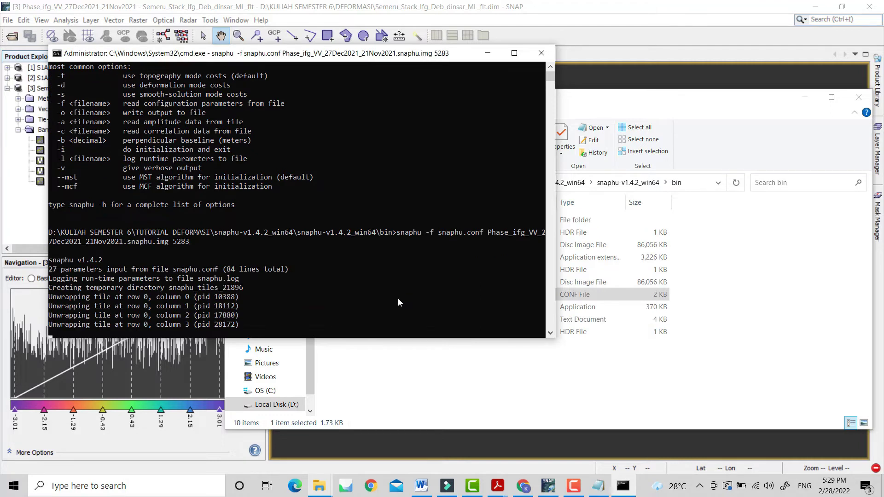
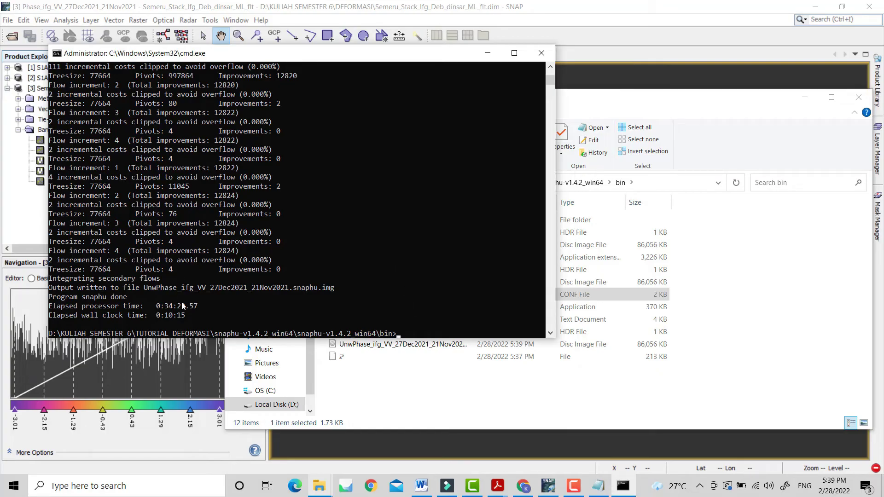
Step: Close the snaphu console, check the UnwPhase .hdr and .img outputs in bin, then return to SNAP
{"action": "left_click", "coordinate": [536, 57]}
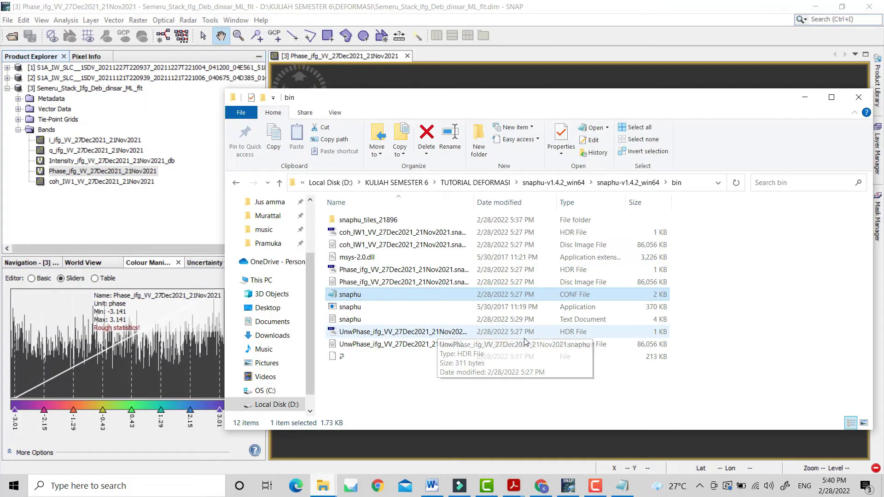
{"action": "left_click", "coordinate": [594, 333]}
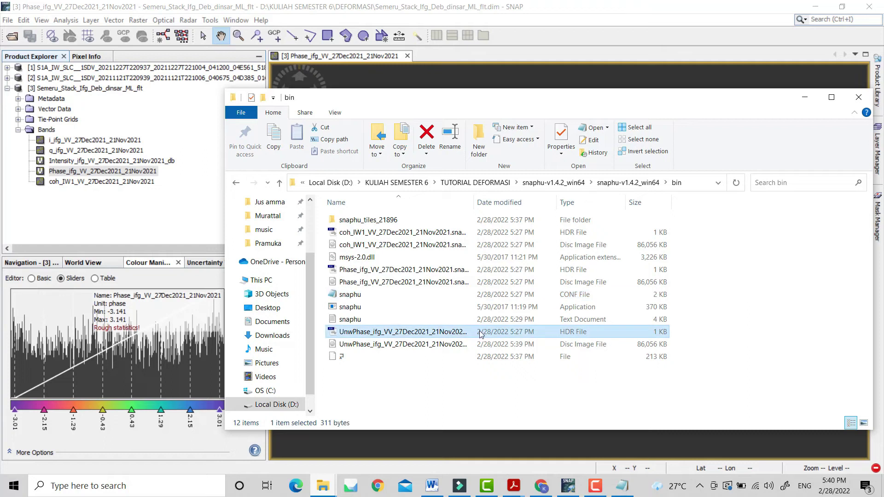
{"action": "left_click", "coordinate": [426, 332]}
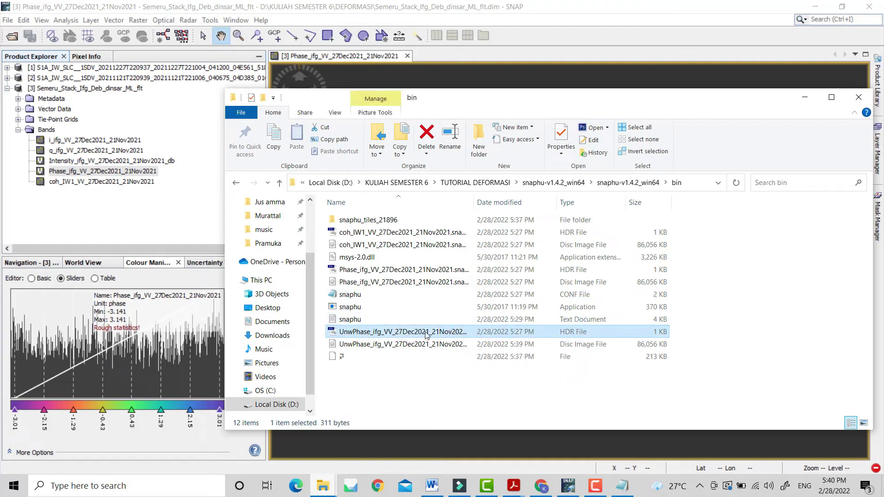
{"action": "left_click", "coordinate": [468, 345]}
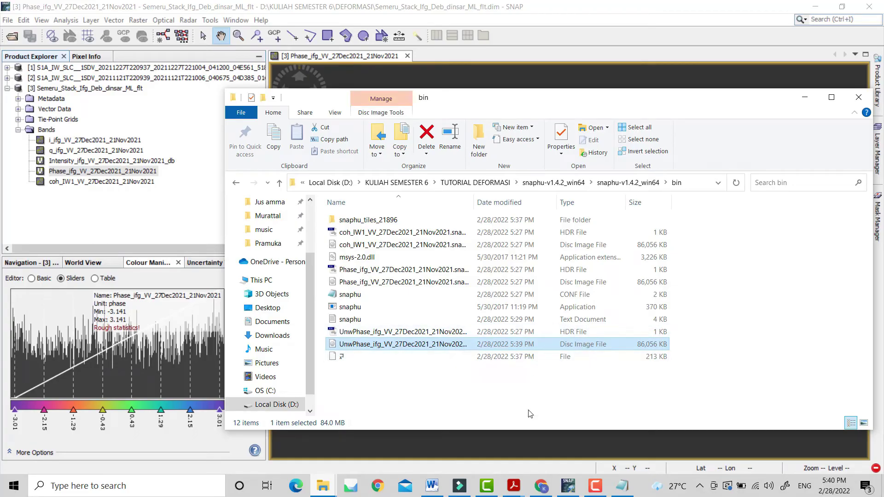
{"action": "left_click", "coordinate": [571, 487]}
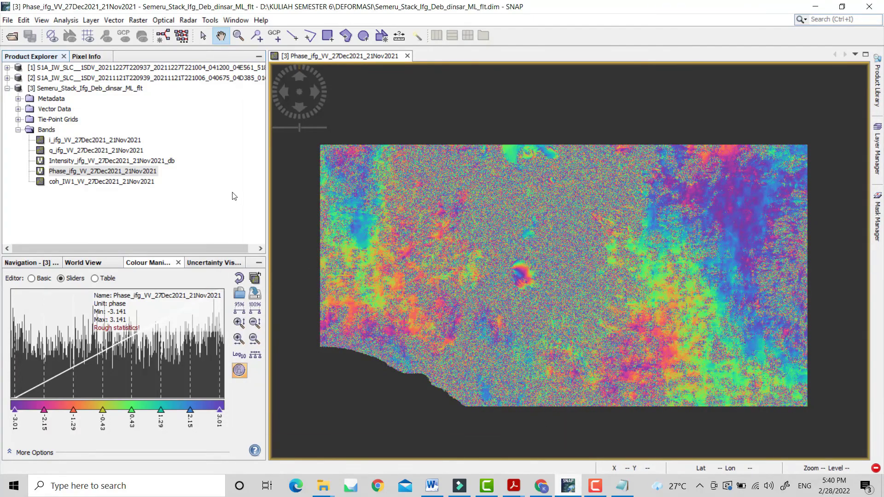
Step: Open Snaphu Import and choose product [3] as the phase source
{"action": "left_click", "coordinate": [183, 21]}
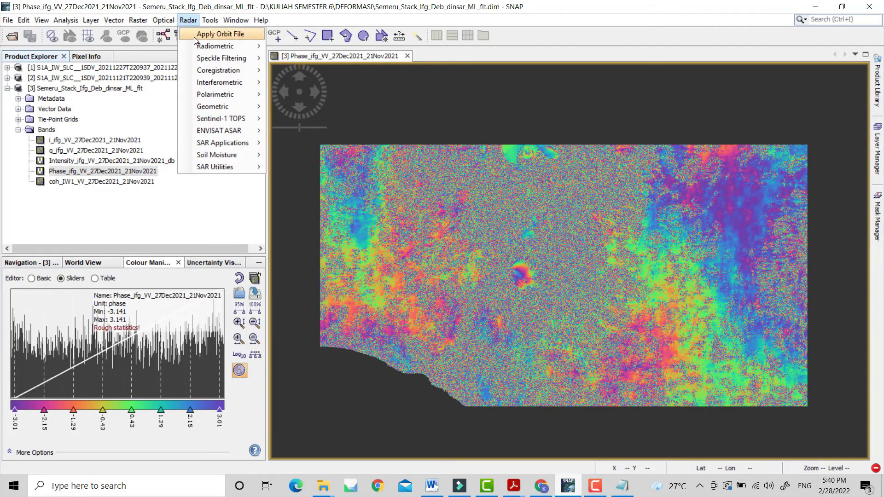
{"action": "mouse_move", "coordinate": [207, 96]}
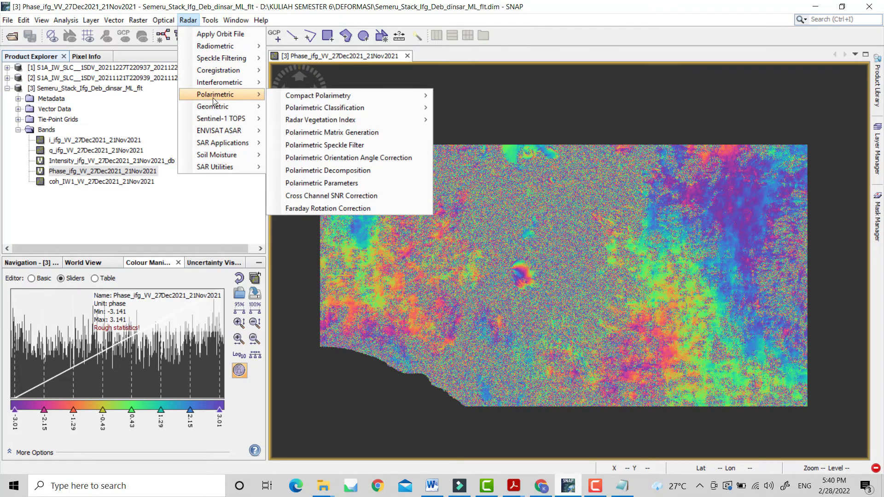
{"action": "mouse_move", "coordinate": [256, 84]}
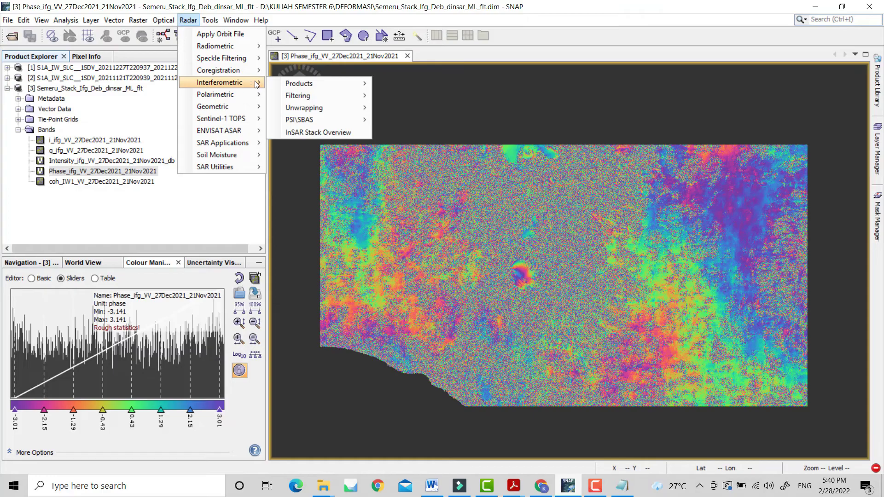
{"action": "mouse_move", "coordinate": [324, 110]}
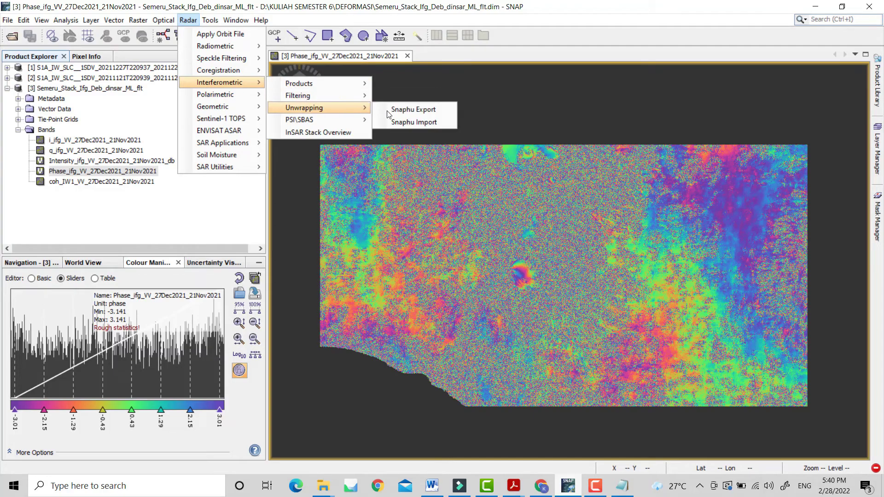
{"action": "left_click", "coordinate": [408, 123]}
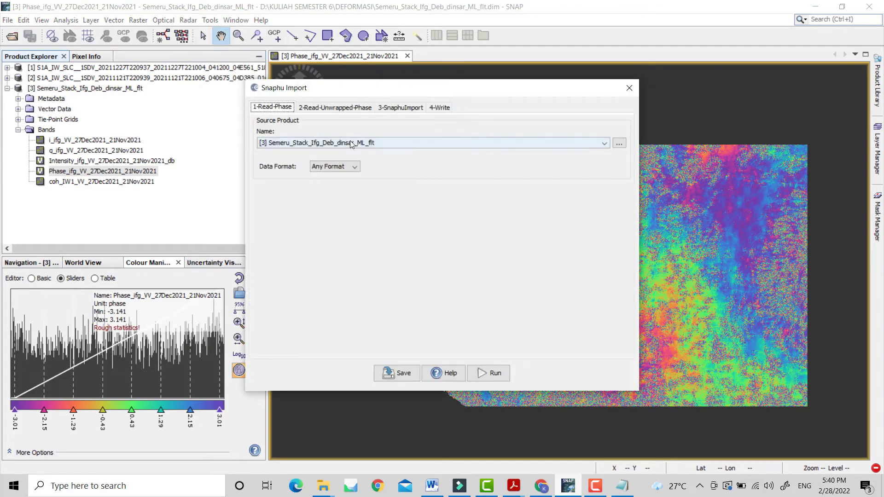
{"action": "left_click", "coordinate": [352, 144]}
{"action": "left_click", "coordinate": [342, 177]}
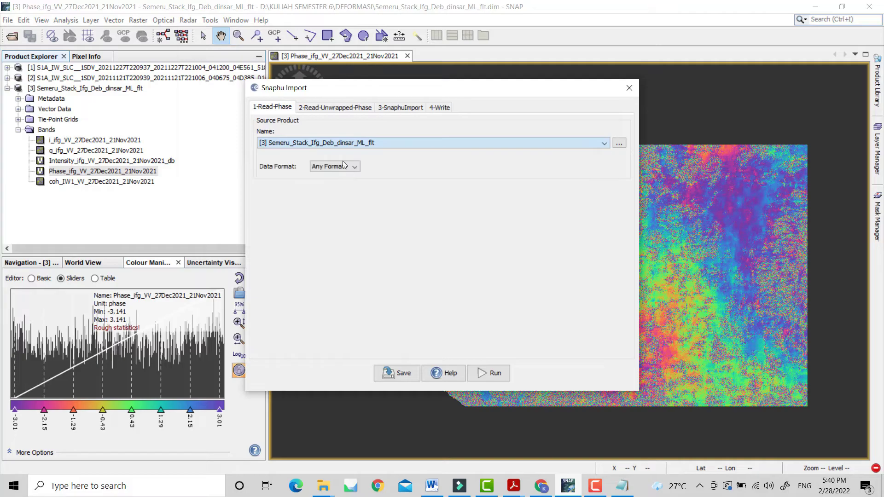
{"action": "left_click", "coordinate": [332, 110]}
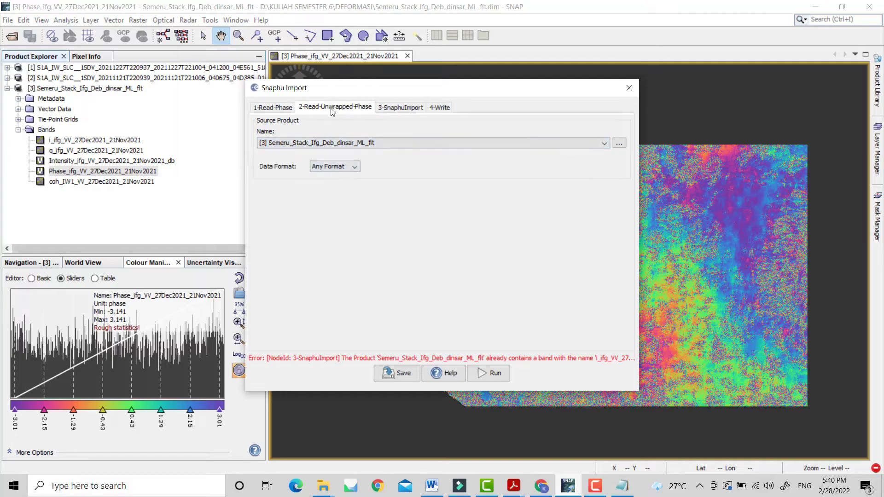
Step: Select UnwPhase_ifg_VV_27Dec2021_21Nov2021.snaphu.hdr from the snaphu-v1.4.2_win64 bin folder as the unwrapped phase
{"action": "left_click", "coordinate": [620, 143]}
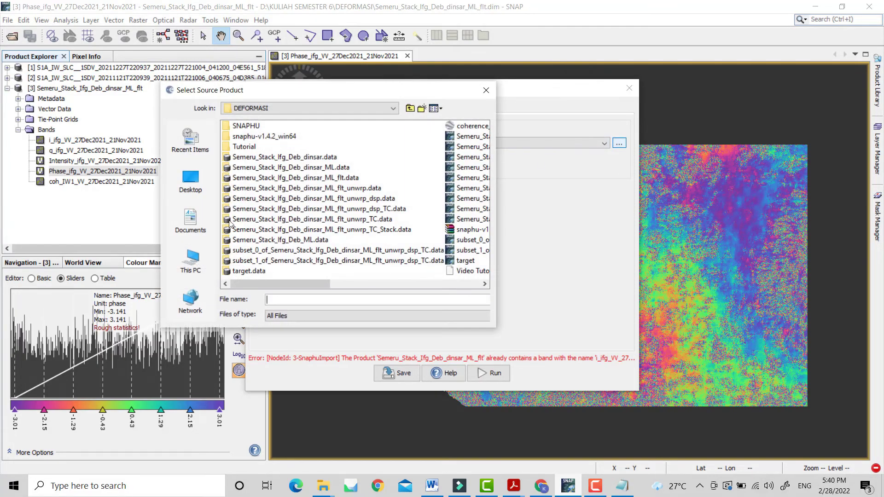
{"action": "left_click", "coordinate": [252, 108]}
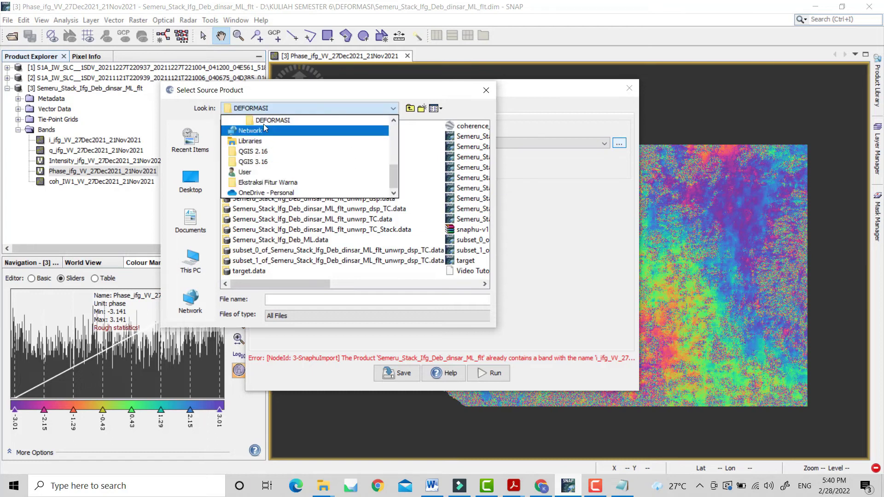
{"action": "left_click", "coordinate": [307, 143]}
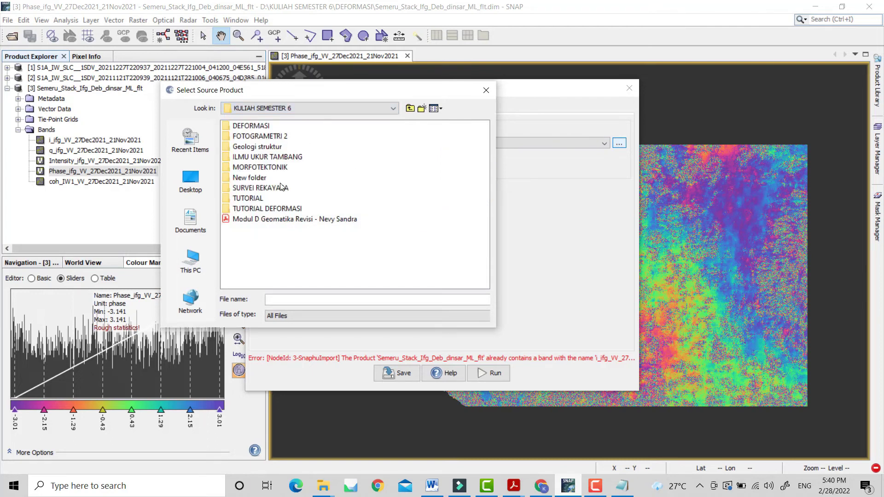
{"action": "double_click", "coordinate": [275, 210]}
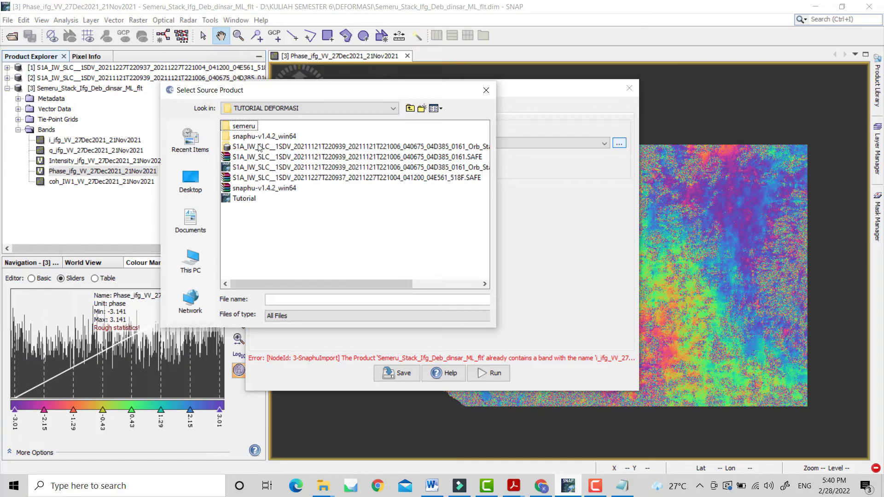
{"action": "double_click", "coordinate": [261, 137]}
{"action": "double_click", "coordinate": [263, 129]}
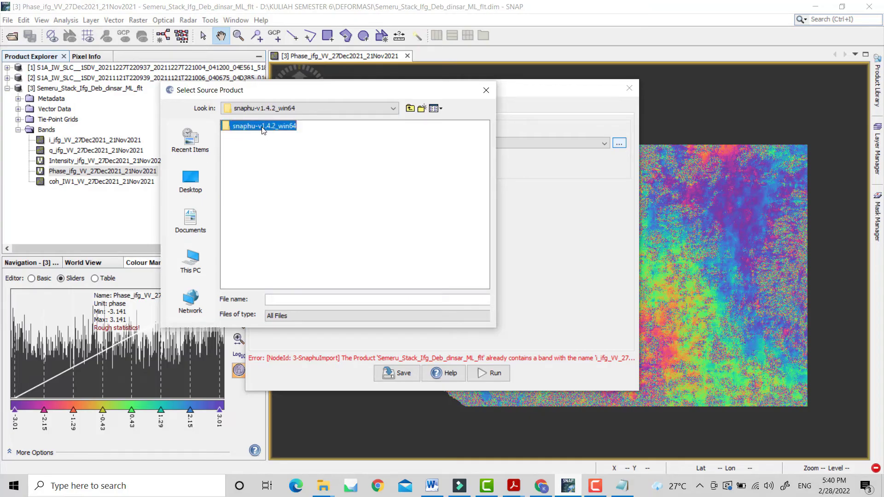
{"action": "double_click", "coordinate": [240, 128]}
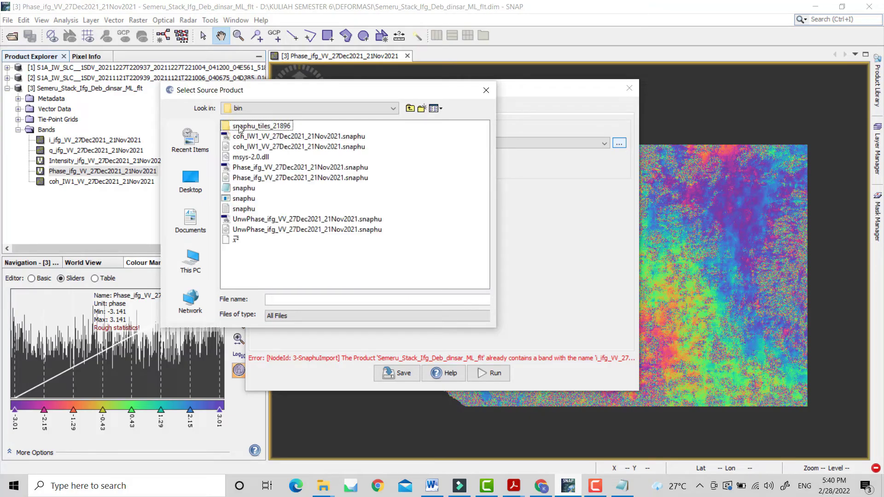
{"action": "left_click", "coordinate": [315, 220]}
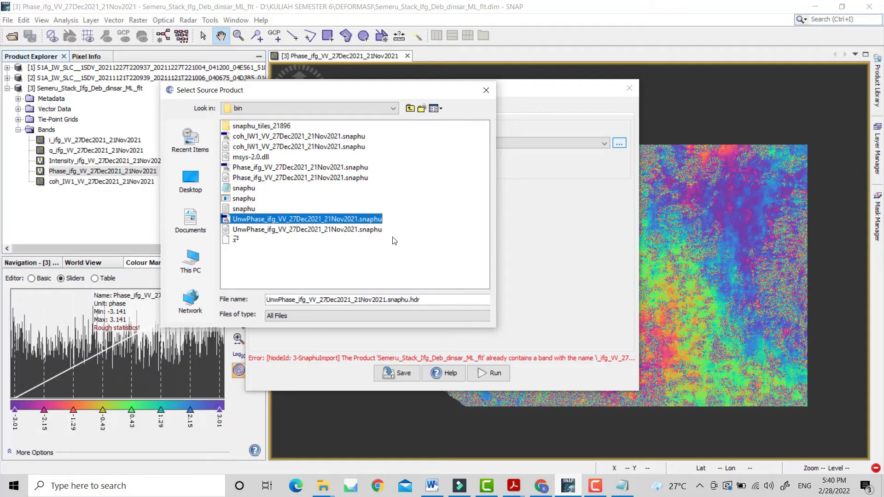
{"action": "key", "text": "Return"}
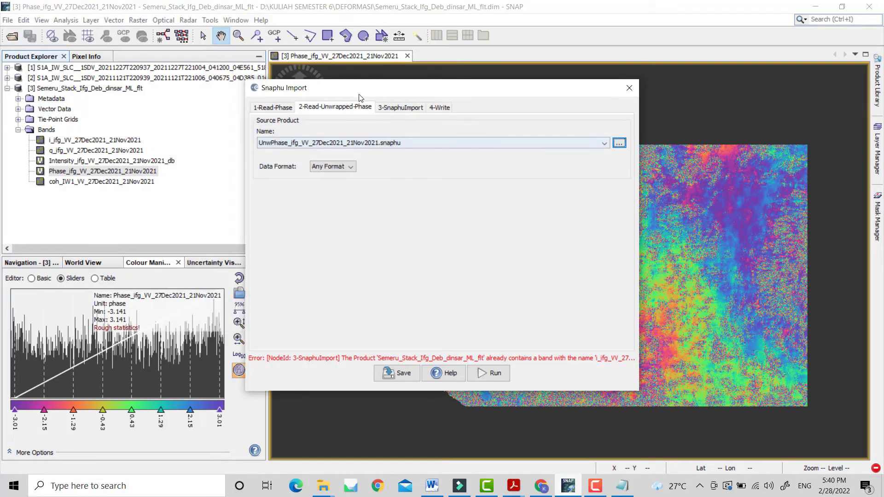
{"action": "left_click", "coordinate": [386, 109]}
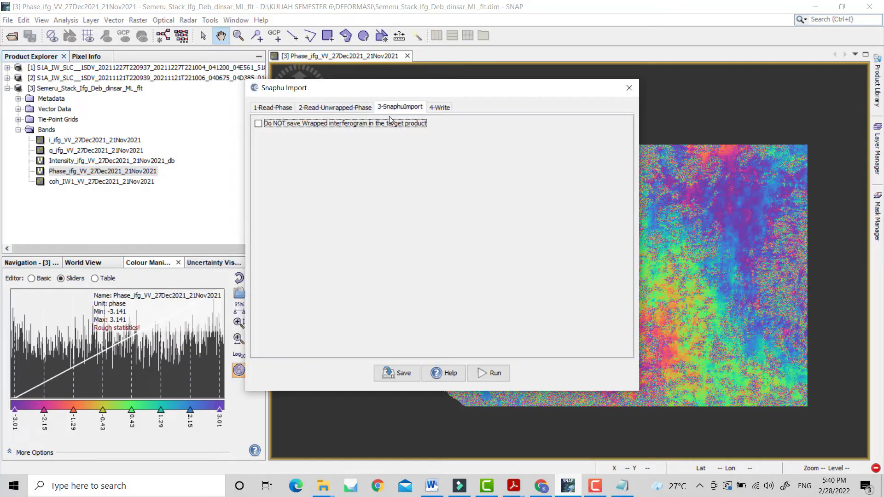
Step: Run Snaphu Import to write product [4] Semeru_Stack_Ifg_Deb_dinsar_ML_flt_unwrap, then close the dialog
{"action": "left_click", "coordinate": [440, 107]}
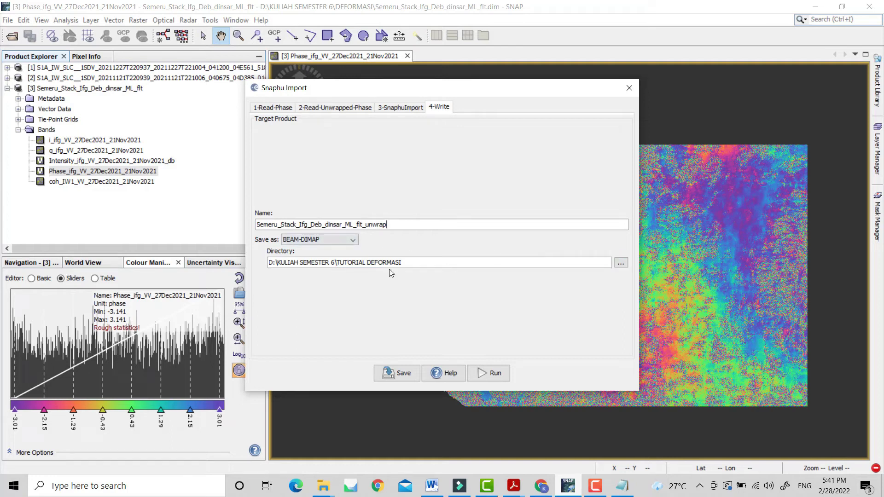
{"action": "left_click", "coordinate": [492, 376]}
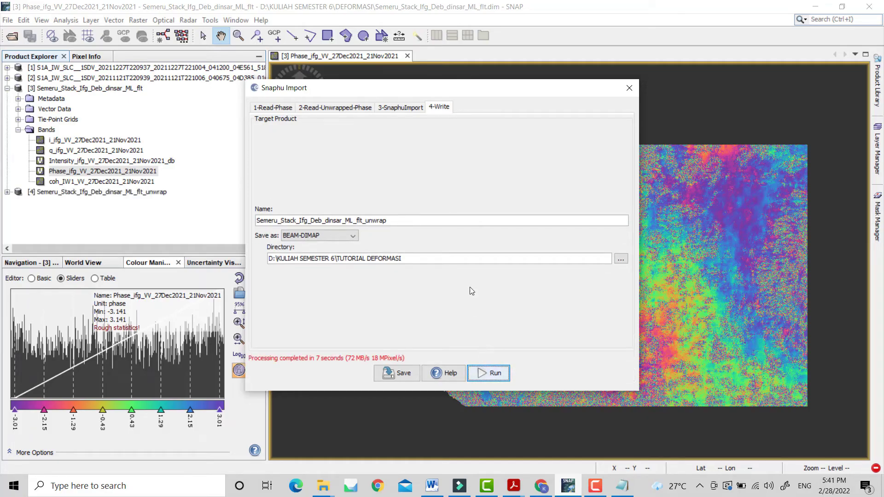
{"action": "left_click", "coordinate": [630, 88]}
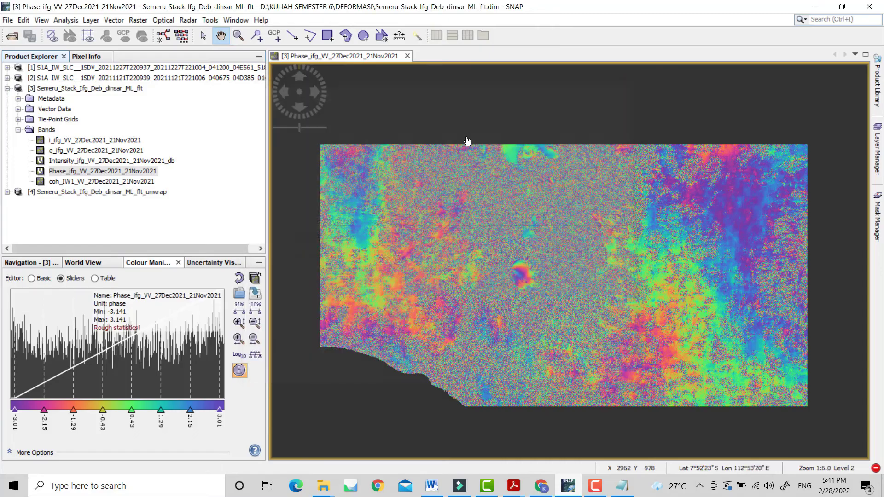
Step: Open product [4]'s Phase_ifg and Unw_Phase_ifg_27Dec2021_21Nov2021 bands as image views
{"action": "left_click", "coordinate": [7, 192]}
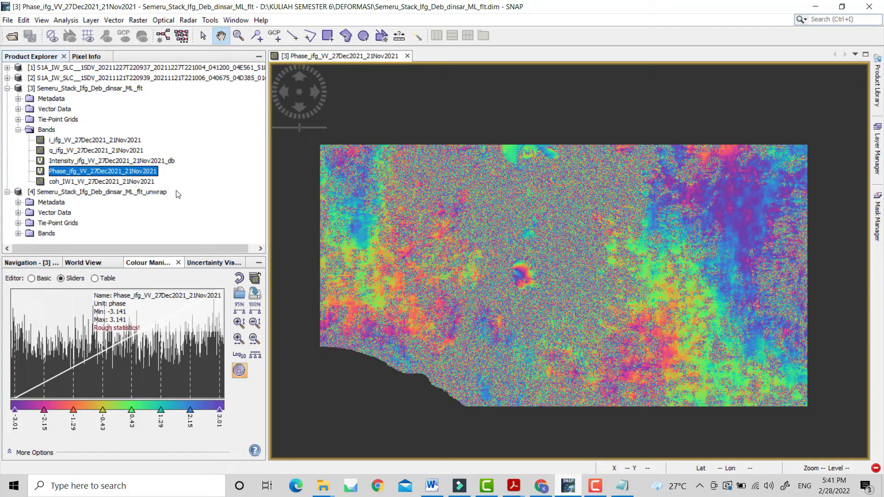
{"action": "left_click", "coordinate": [18, 234]}
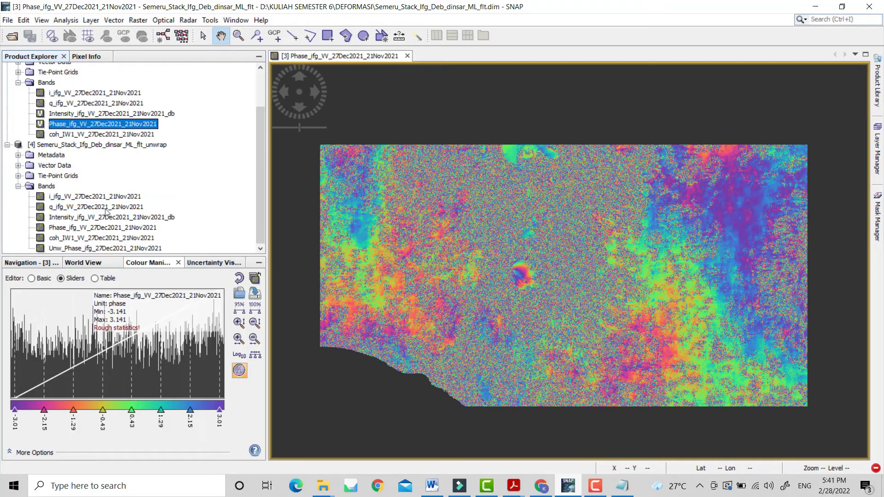
{"action": "left_click", "coordinate": [69, 248]}
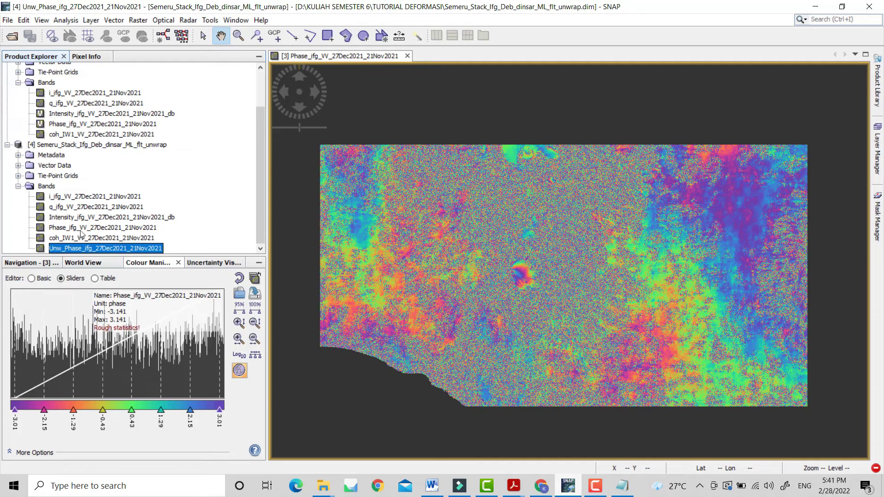
{"action": "left_click", "coordinate": [83, 228]}
{"action": "double_click", "coordinate": [83, 229]}
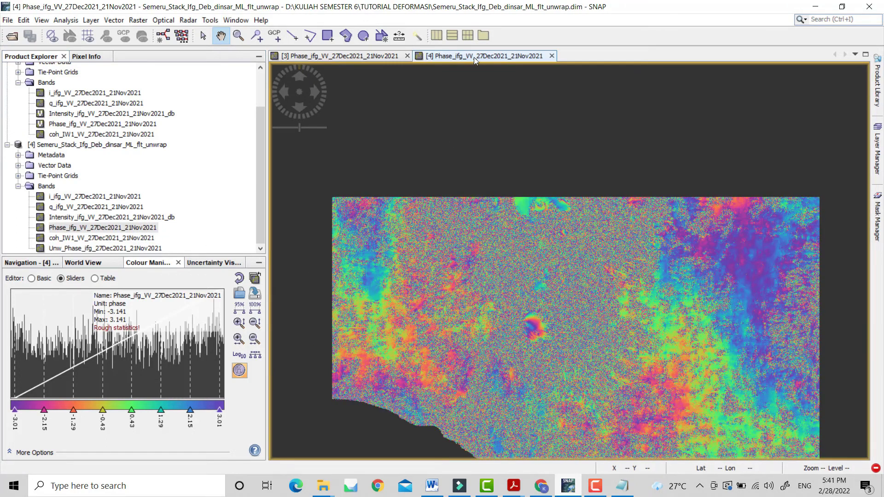
{"action": "double_click", "coordinate": [93, 248]}
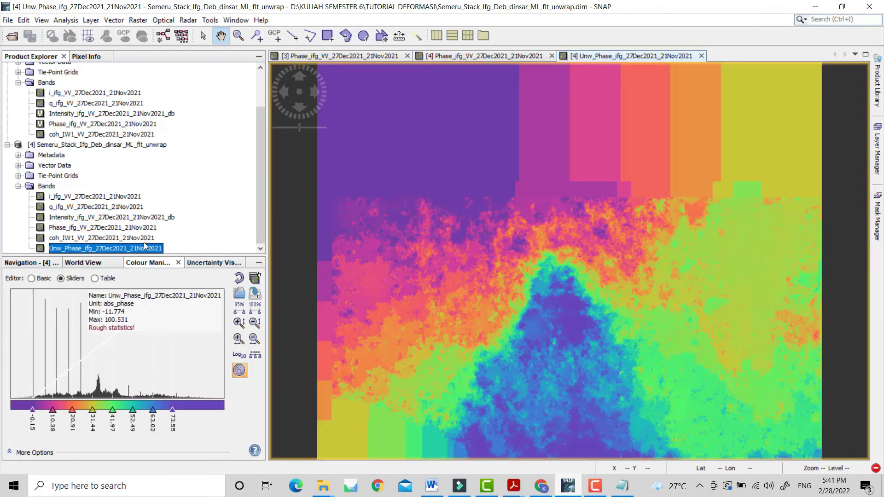
Step: Close the extra [4] Phase_ifg view, go back to the [3] wrapped phase, and collapse product [4]
{"action": "left_click", "coordinate": [552, 56]}
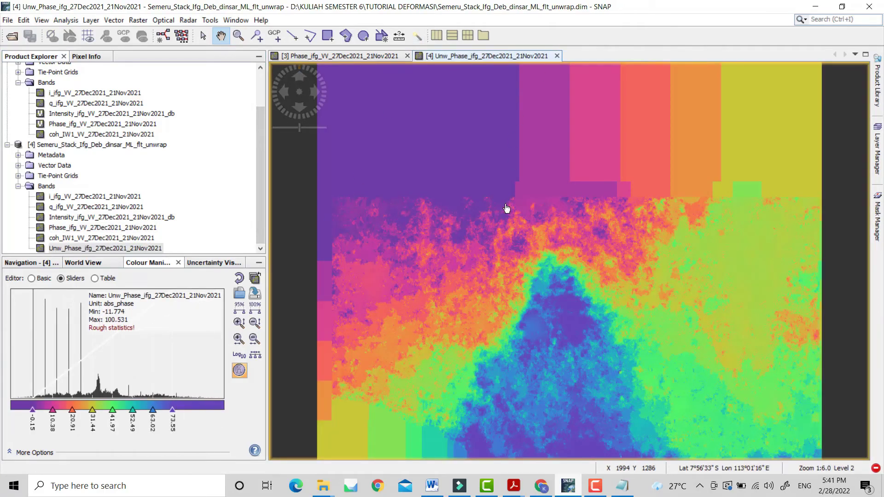
{"action": "scroll", "coordinate": [534, 289], "scroll_direction": "down", "scroll_amount": 5}
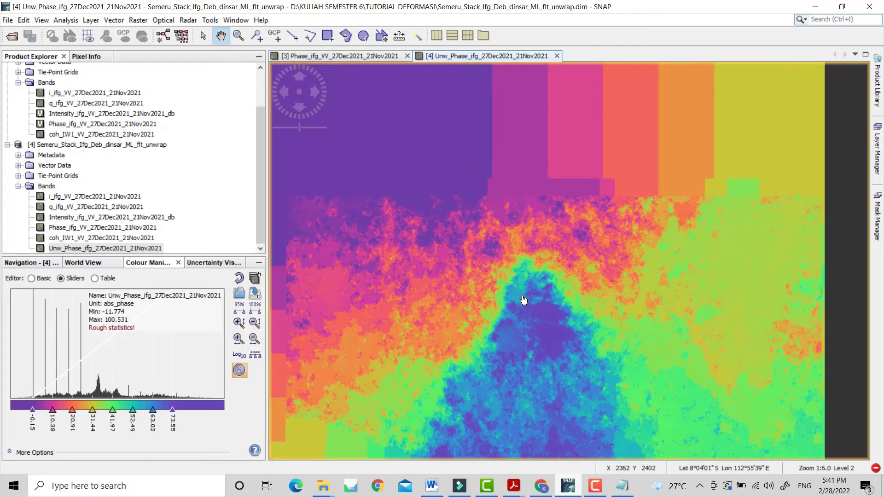
{"action": "scroll", "coordinate": [538, 278], "scroll_direction": "up", "scroll_amount": 1}
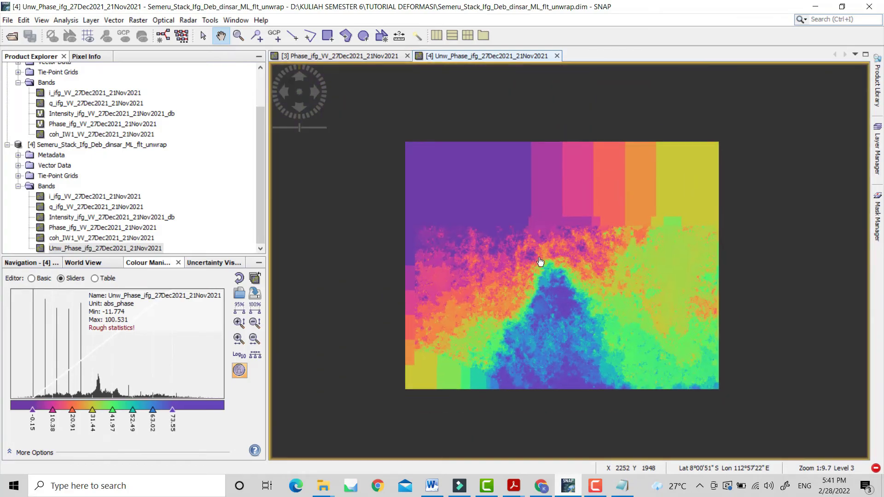
{"action": "left_click", "coordinate": [340, 56]}
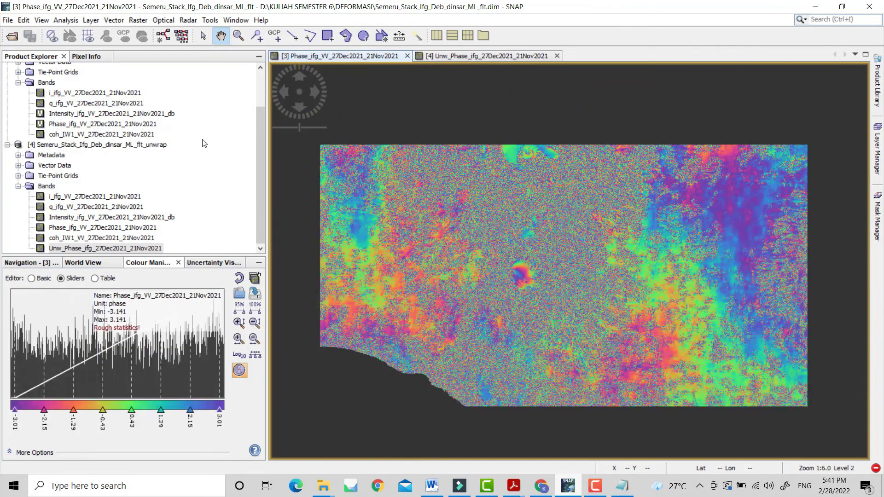
{"action": "left_click", "coordinate": [7, 144]}
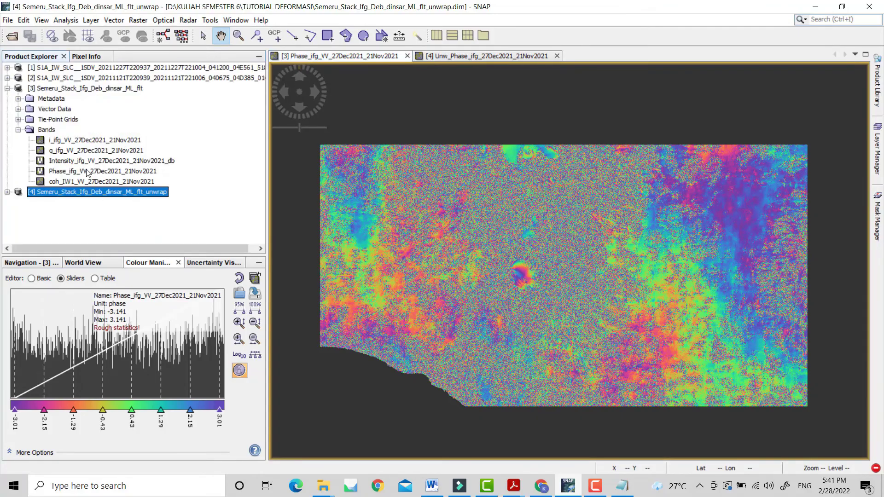
Step: Run Phase to Displacement on the [4] unwrap product, creating product [5] ..._unwrap_dsp
{"action": "left_click", "coordinate": [189, 21]}
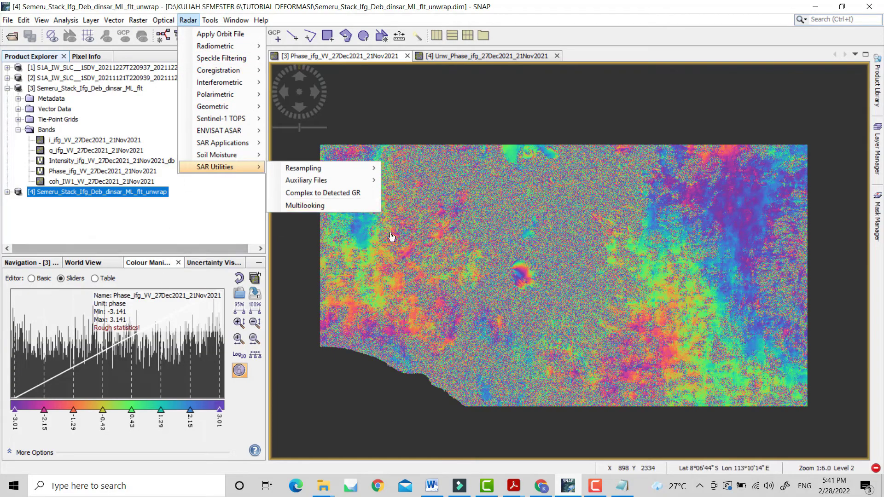
{"action": "mouse_move", "coordinate": [222, 86]}
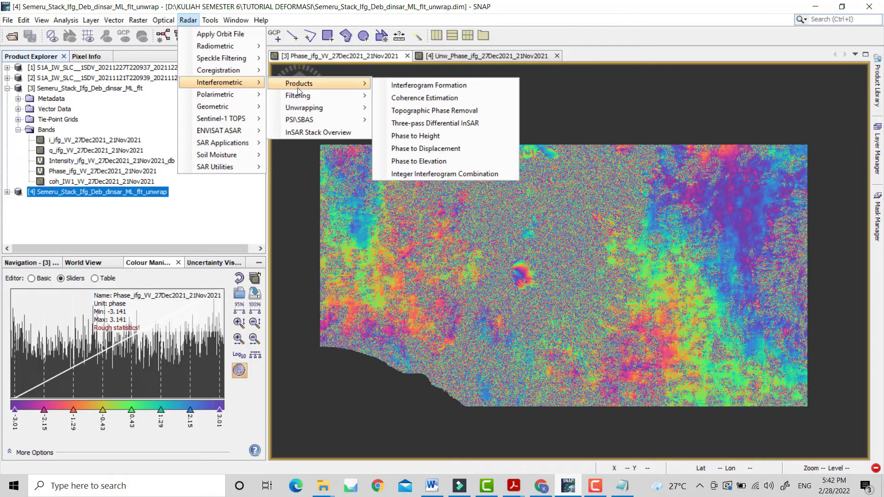
{"action": "mouse_move", "coordinate": [278, 87]}
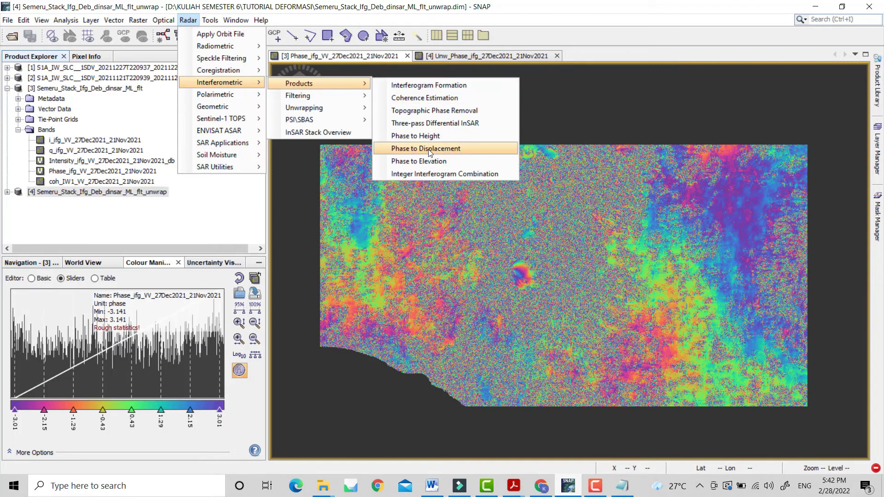
{"action": "left_click", "coordinate": [430, 149]}
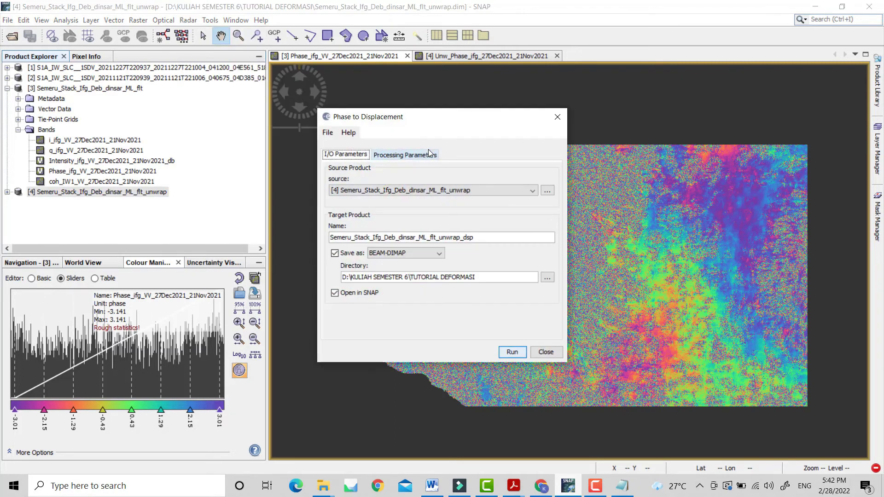
{"action": "left_click", "coordinate": [386, 189]}
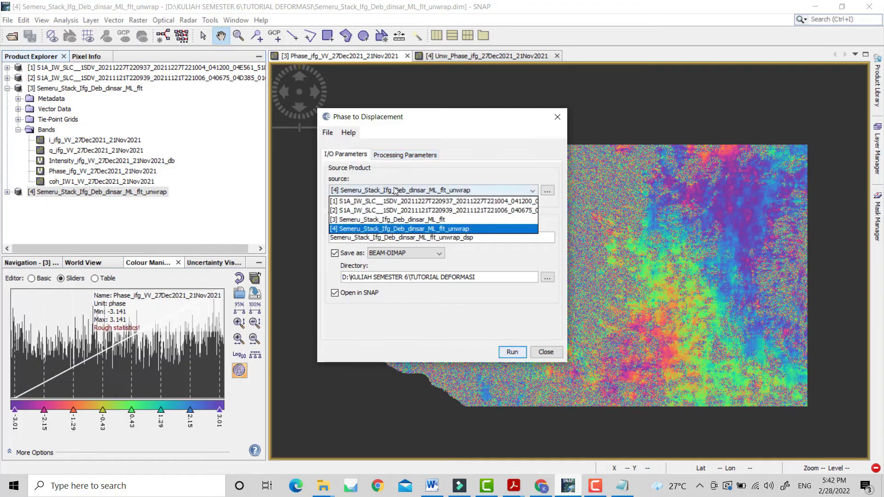
{"action": "left_click", "coordinate": [382, 229]}
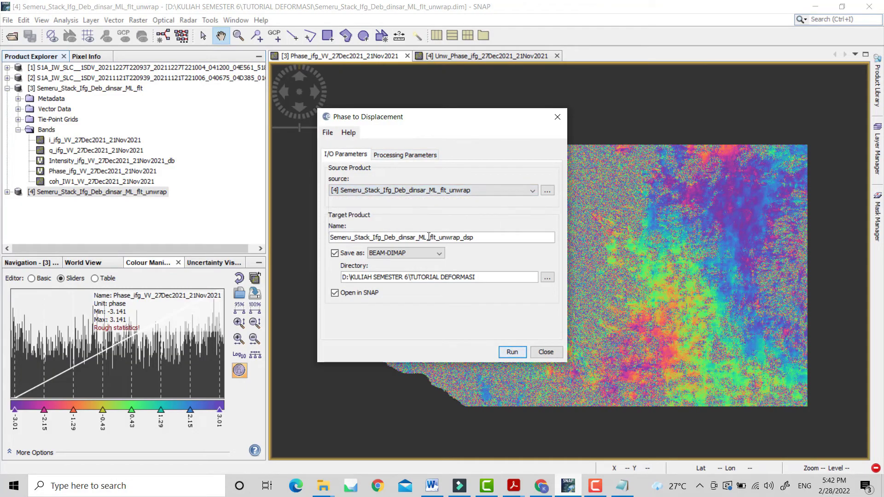
{"action": "left_click", "coordinate": [411, 155]}
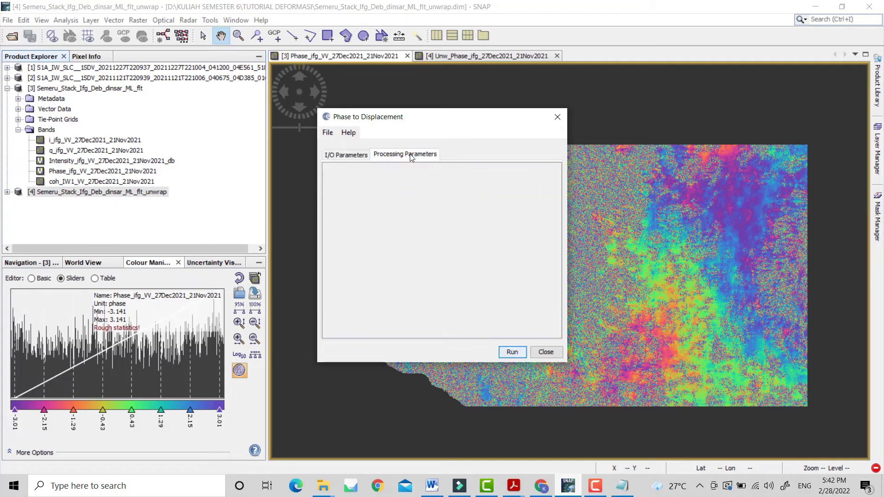
{"action": "left_click", "coordinate": [361, 157]}
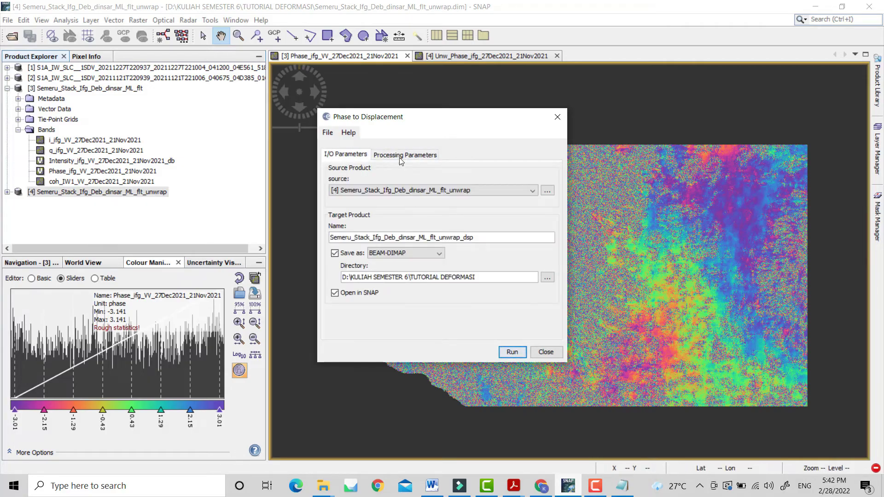
{"action": "left_click", "coordinate": [512, 352]}
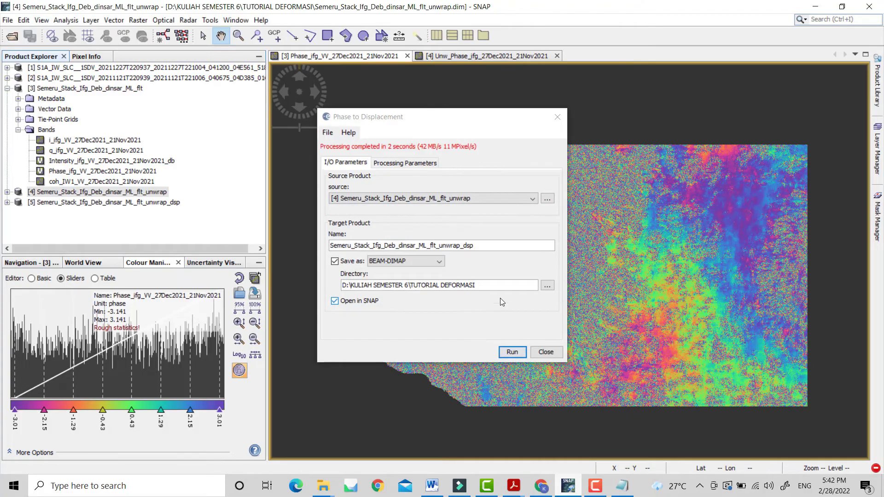
{"action": "left_click", "coordinate": [557, 118]}
{"action": "left_click", "coordinate": [7, 202]}
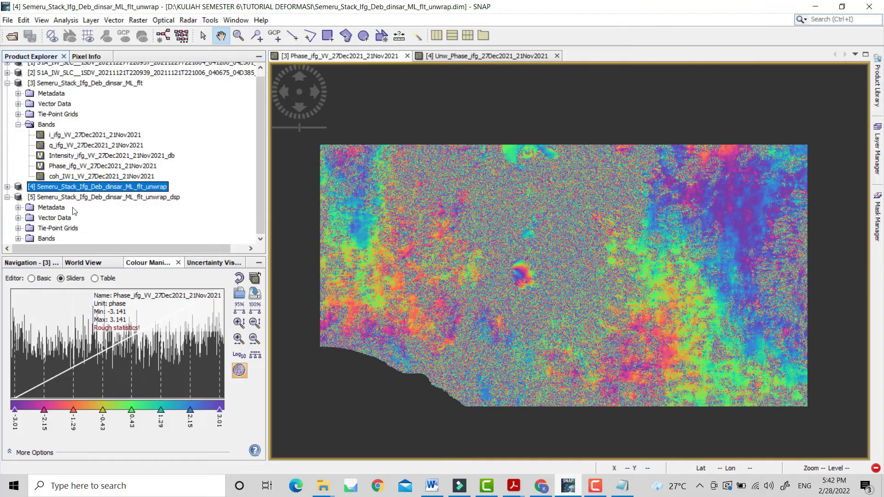
Step: Open product [5]'s displacement band and tile it evenly with the phase images
{"action": "left_click", "coordinate": [18, 238]}
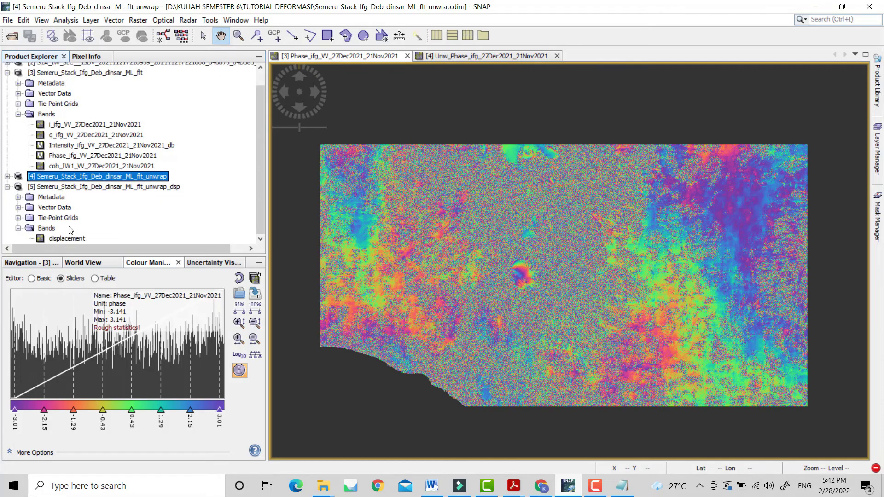
{"action": "double_click", "coordinate": [68, 238]}
{"action": "left_click_drag", "start_coordinate": [569, 269], "coordinate": [565, 259]}
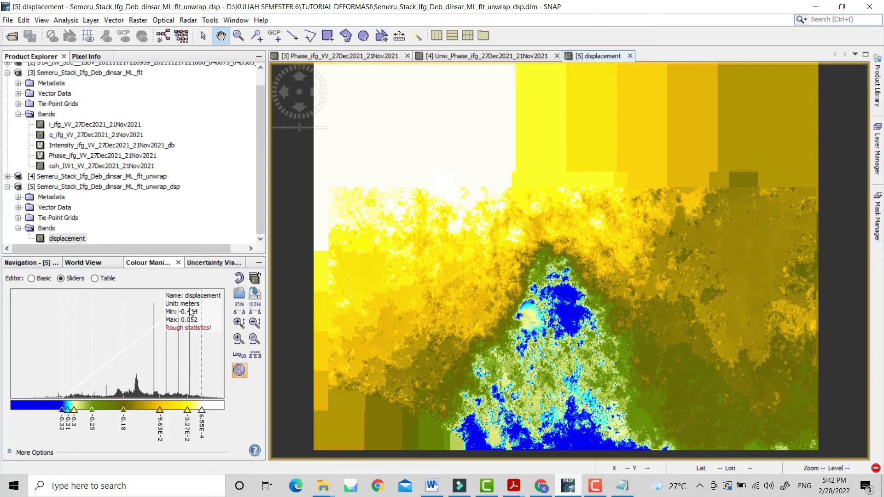
{"action": "scroll", "coordinate": [454, 95], "scroll_direction": "down", "scroll_amount": 2}
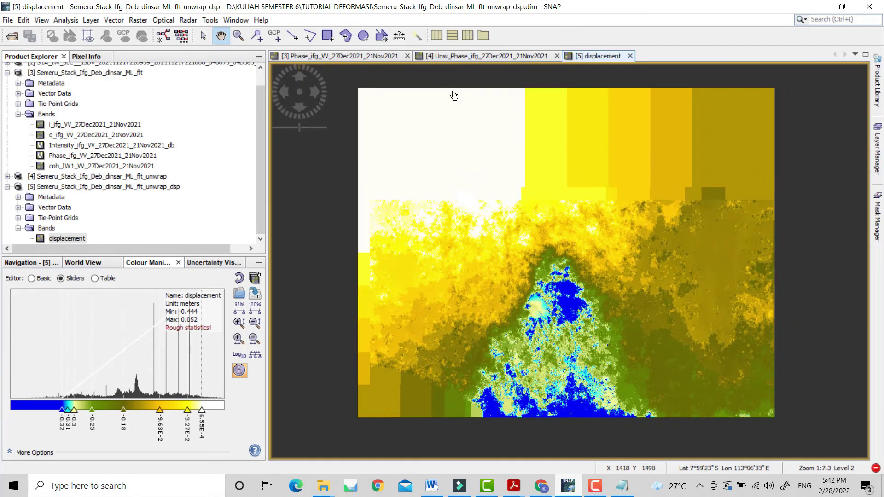
{"action": "left_click", "coordinate": [463, 36]}
Step: Pan the wrapped, unwrapped and displacement views onto the blue deformation area, then select the displacement band
{"action": "left_click_drag", "start_coordinate": [645, 410], "coordinate": [635, 374]}
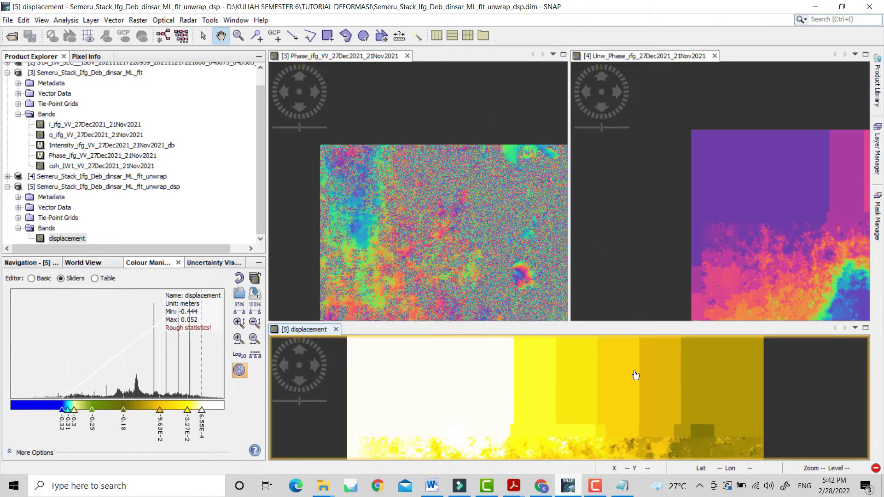
{"action": "scroll", "coordinate": [635, 374], "scroll_direction": "up", "scroll_amount": 3}
{"action": "scroll", "coordinate": [635, 374], "scroll_direction": "down", "scroll_amount": 5}
{"action": "scroll", "coordinate": [636, 377], "scroll_direction": "down", "scroll_amount": 5}
{"action": "left_click_drag", "start_coordinate": [624, 404], "coordinate": [617, 381]}
{"action": "left_click_drag", "start_coordinate": [580, 407], "coordinate": [572, 396]}
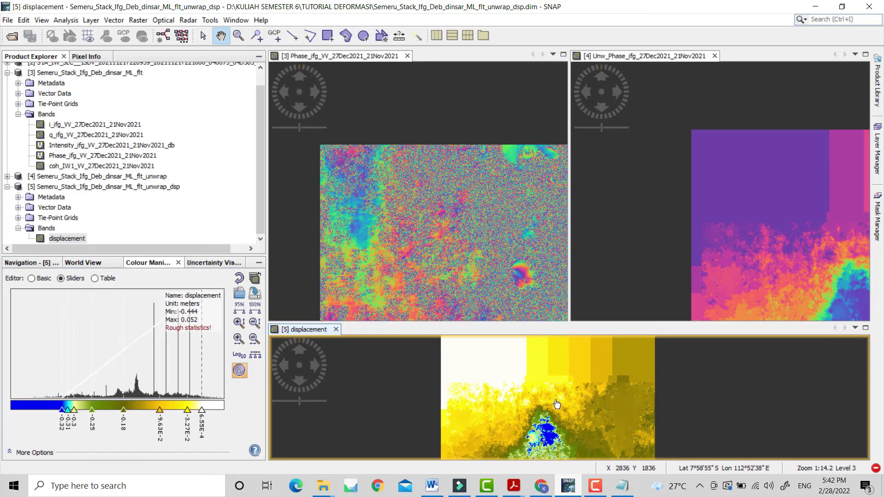
{"action": "left_click_drag", "start_coordinate": [520, 241], "coordinate": [473, 197]}
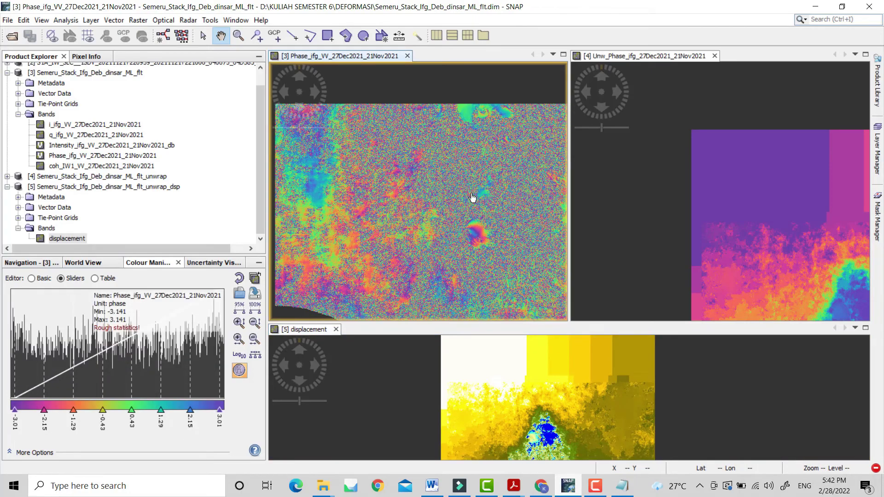
{"action": "left_click_drag", "start_coordinate": [829, 251], "coordinate": [722, 181]}
{"action": "mouse_move", "coordinate": [769, 232]}
{"action": "left_mouse_down"}
{"action": "mouse_move", "coordinate": [762, 215]}
{"action": "mouse_move", "coordinate": [762, 228]}
{"action": "left_mouse_up"}
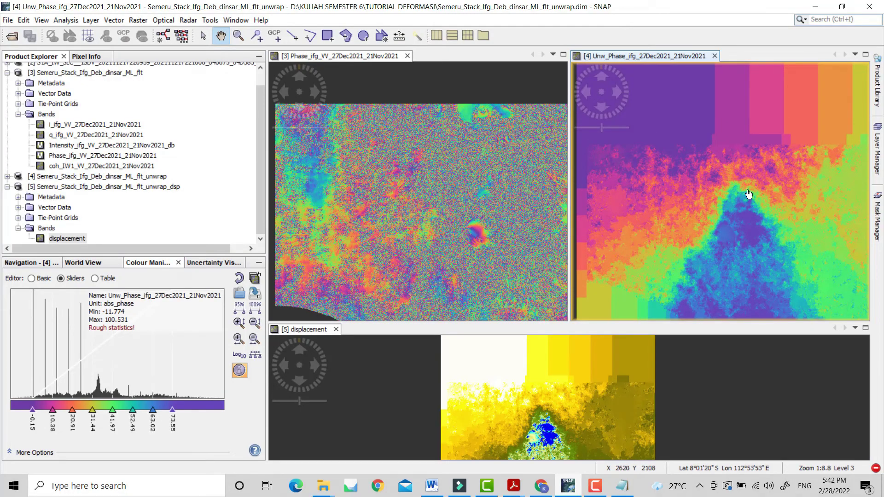
{"action": "left_click_drag", "start_coordinate": [622, 402], "coordinate": [628, 389]}
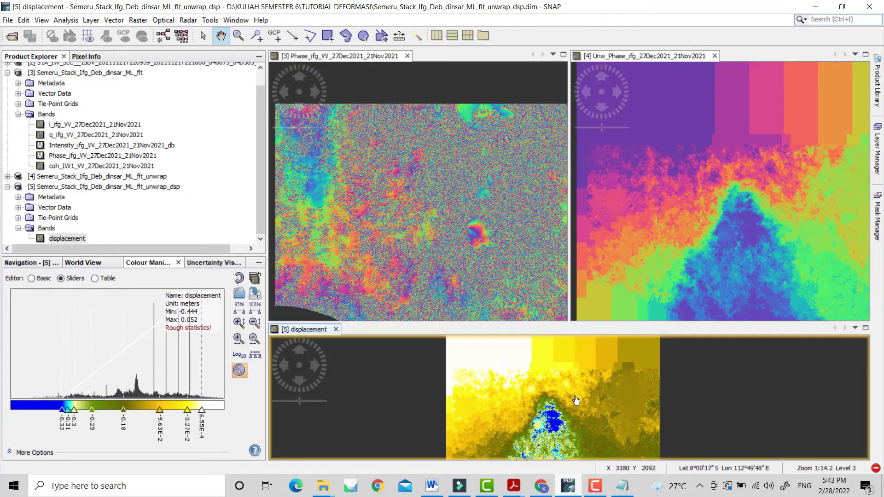
{"action": "left_click", "coordinate": [67, 239]}
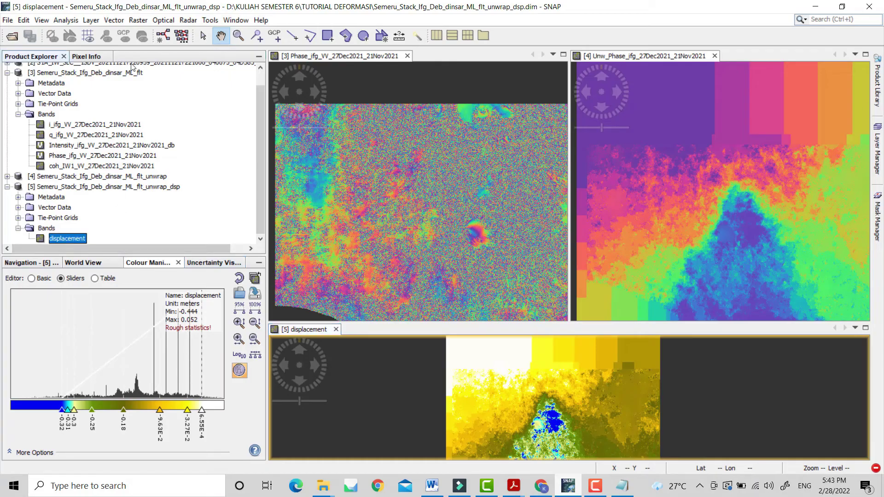
{"action": "left_click", "coordinate": [188, 21]}
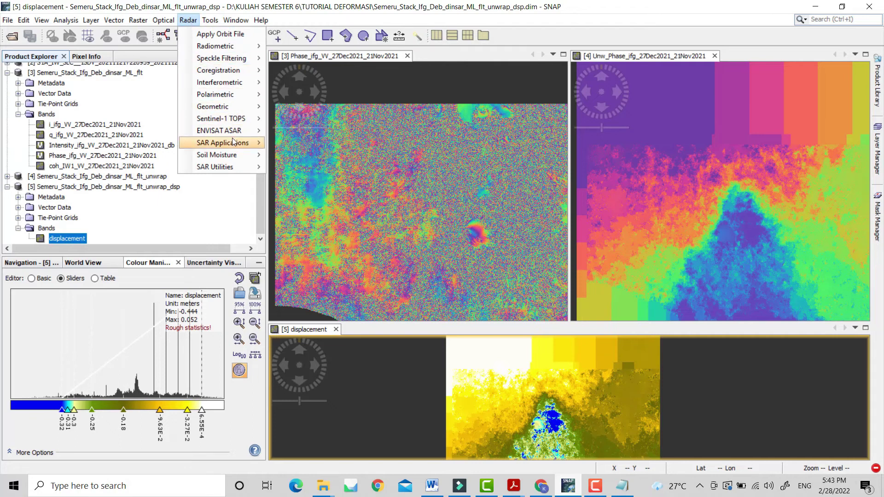
Step: In Range Doppler Terrain Correction, set bicubic DEM and image resampling, keeping SRTM 3Sec
{"action": "mouse_move", "coordinate": [212, 107]}
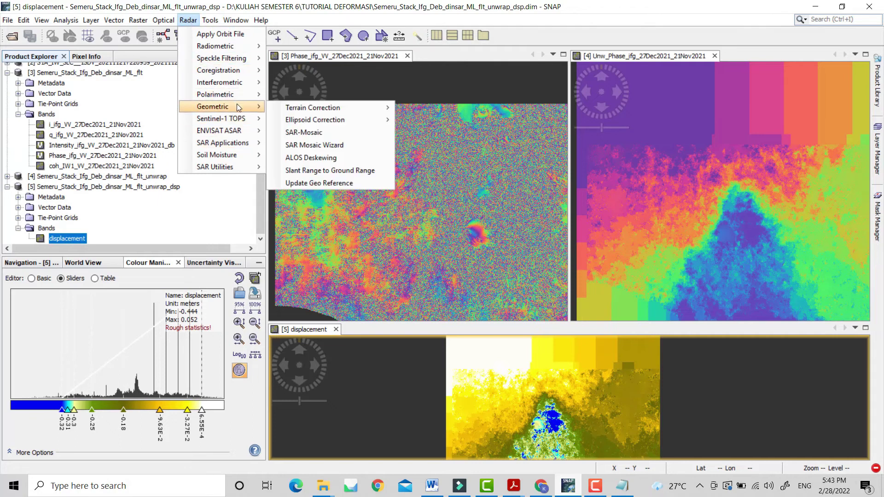
{"action": "mouse_move", "coordinate": [315, 107]}
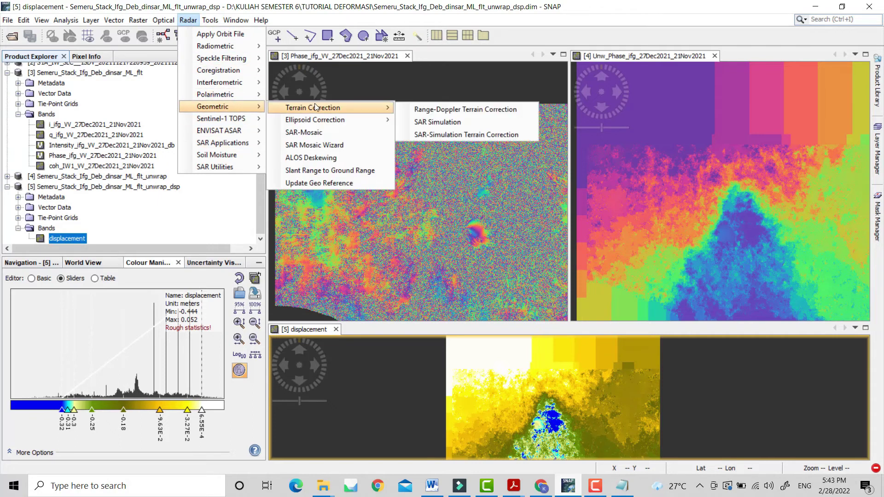
{"action": "left_click", "coordinate": [437, 111]}
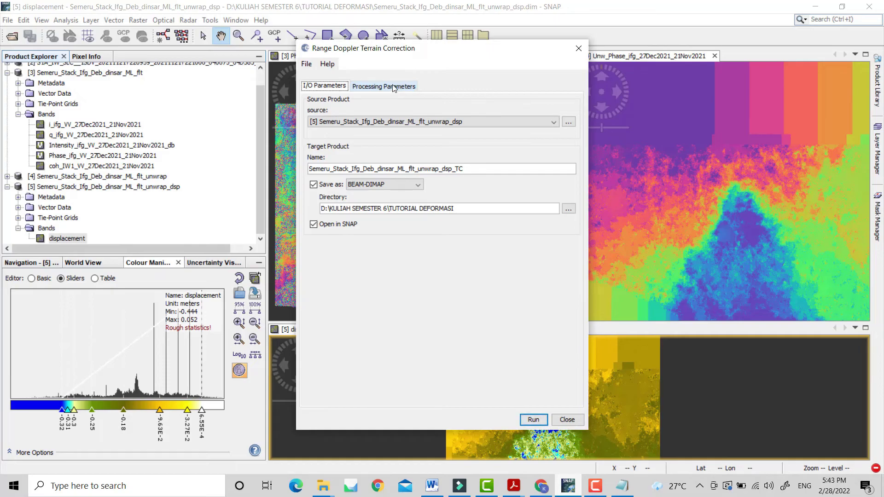
{"action": "left_click", "coordinate": [394, 88]}
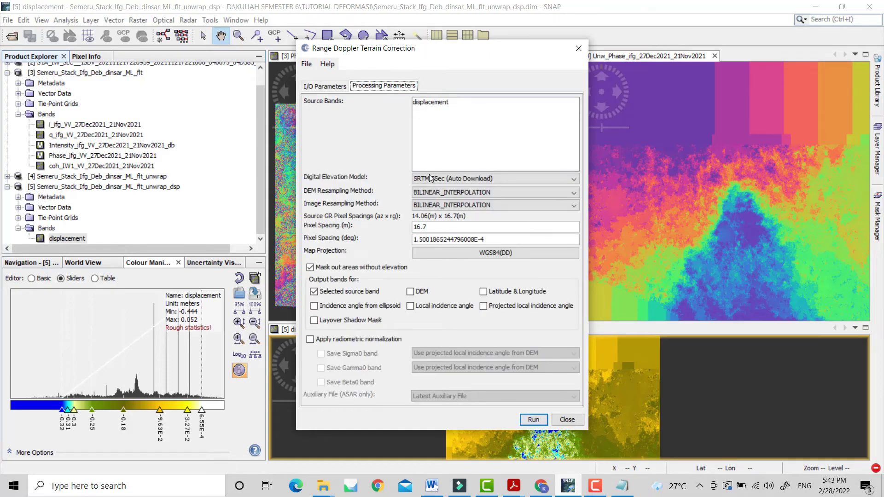
{"action": "left_click", "coordinate": [439, 193]}
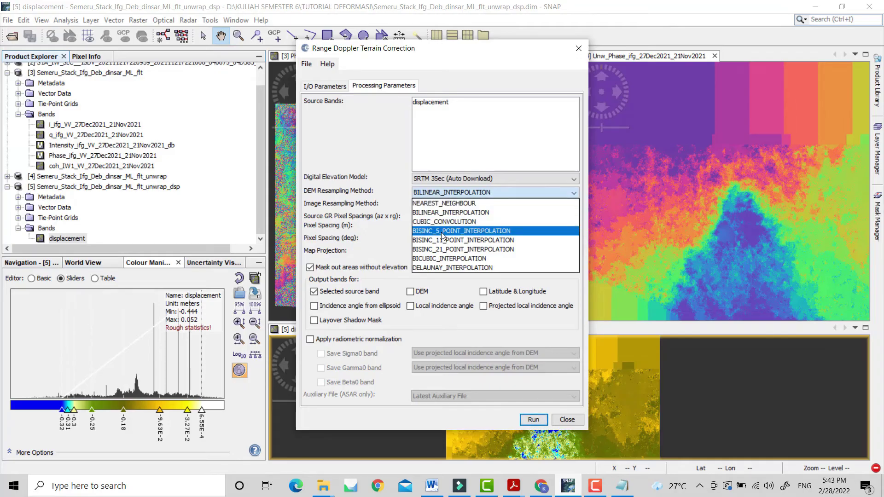
{"action": "left_click", "coordinate": [449, 258]}
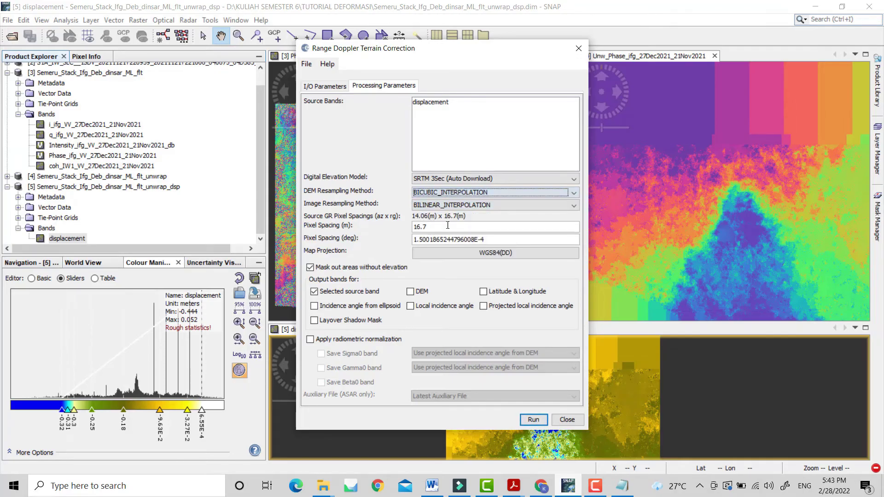
{"action": "left_click", "coordinate": [450, 205]}
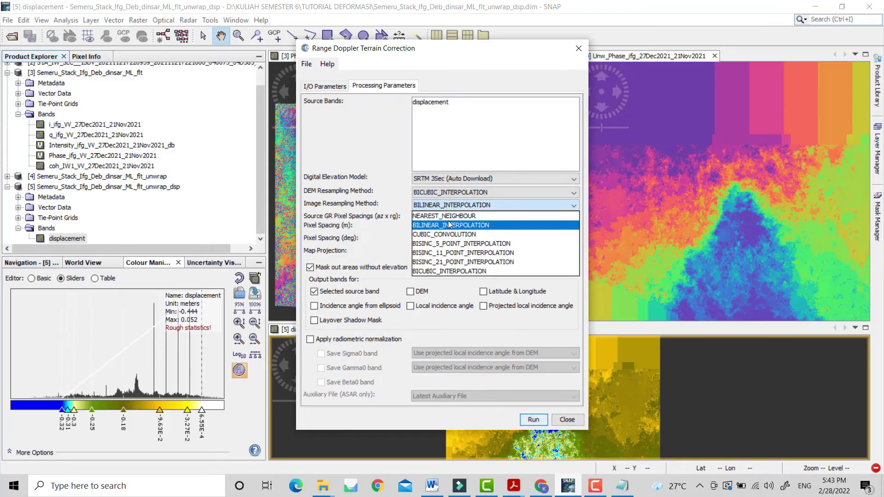
{"action": "left_click", "coordinate": [449, 272]}
{"action": "left_click", "coordinate": [451, 178]}
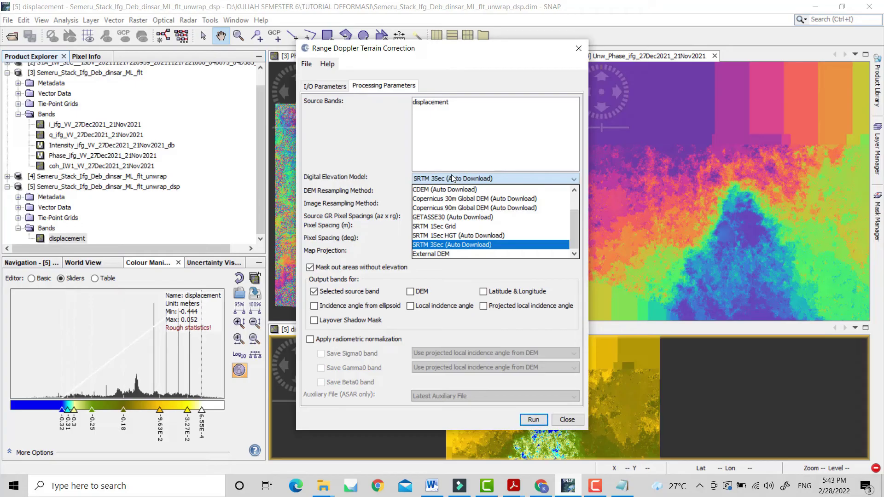
{"action": "left_click", "coordinate": [461, 246]}
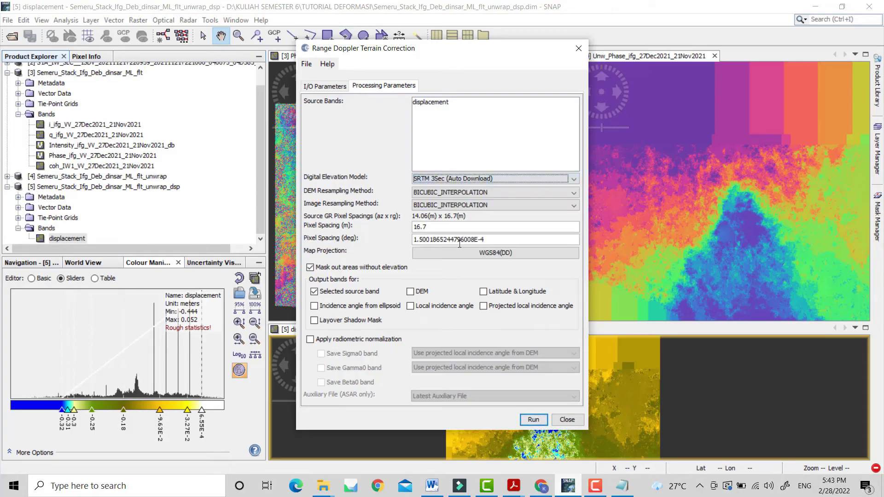
Step: Set pixel spacing to 10 m and run, creating product [6] ..._unwrap_dsp_TC
{"action": "left_click_drag", "start_coordinate": [434, 227], "coordinate": [408, 228]}
{"action": "type", "text": "10"}
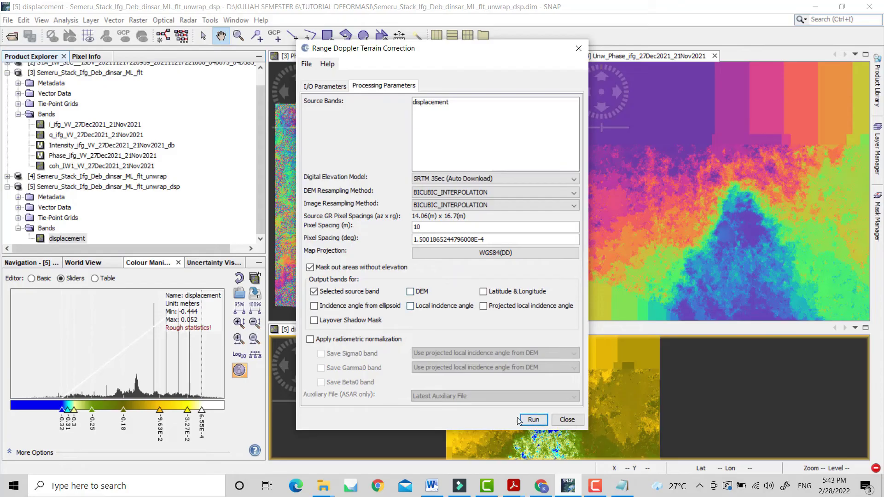
{"action": "left_click", "coordinate": [327, 86]}
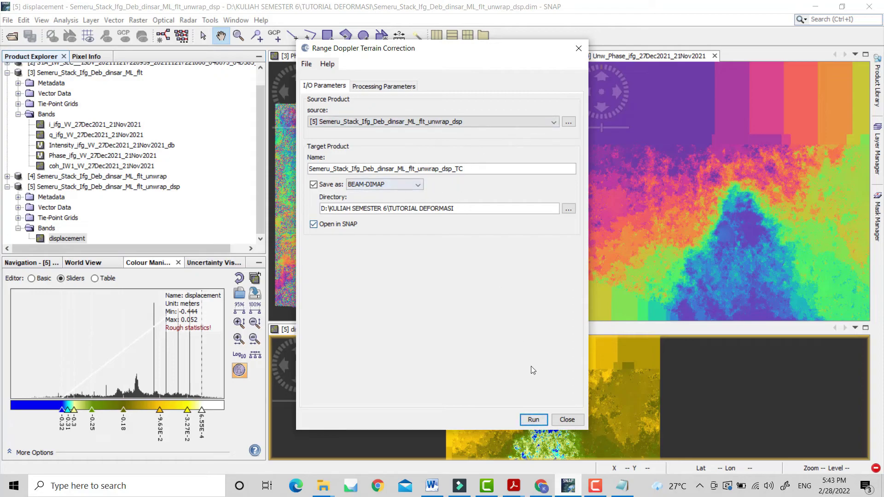
{"action": "left_click", "coordinate": [533, 420]}
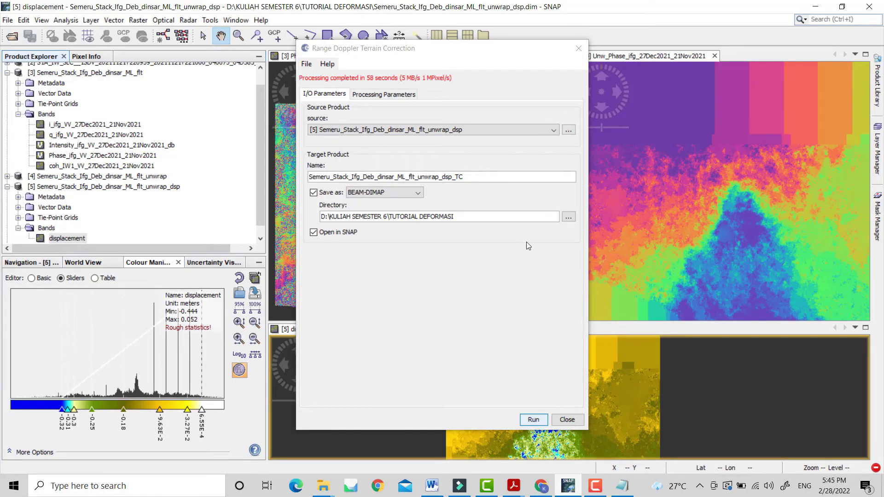
{"action": "left_click", "coordinate": [579, 50]}
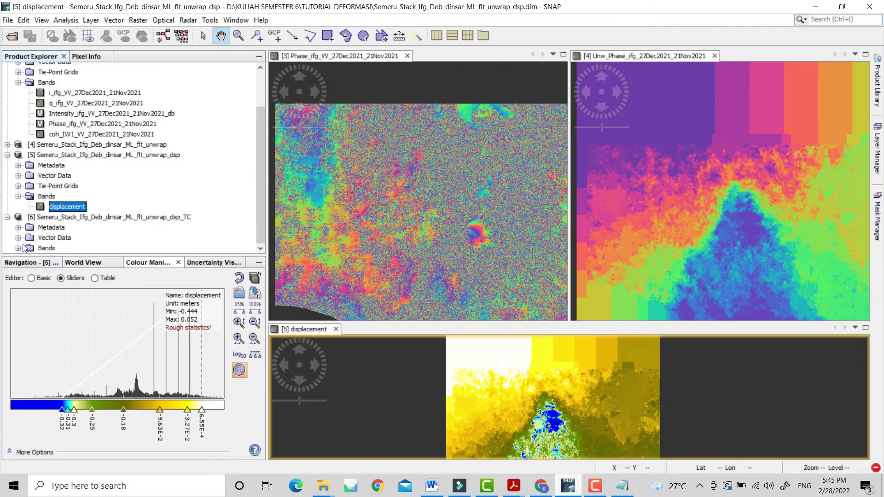
Step: Open product [6]'s displacement_VV band and tile it beside the original displacement view
{"action": "left_click", "coordinate": [19, 248]}
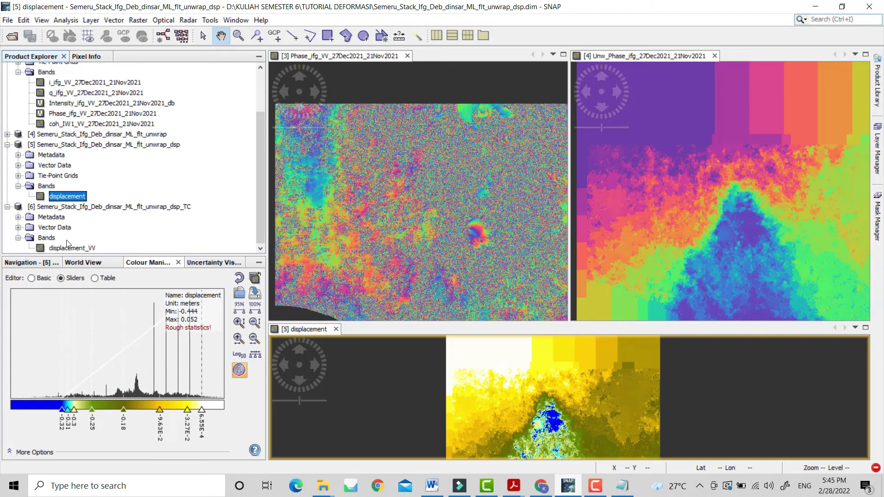
{"action": "double_click", "coordinate": [73, 248]}
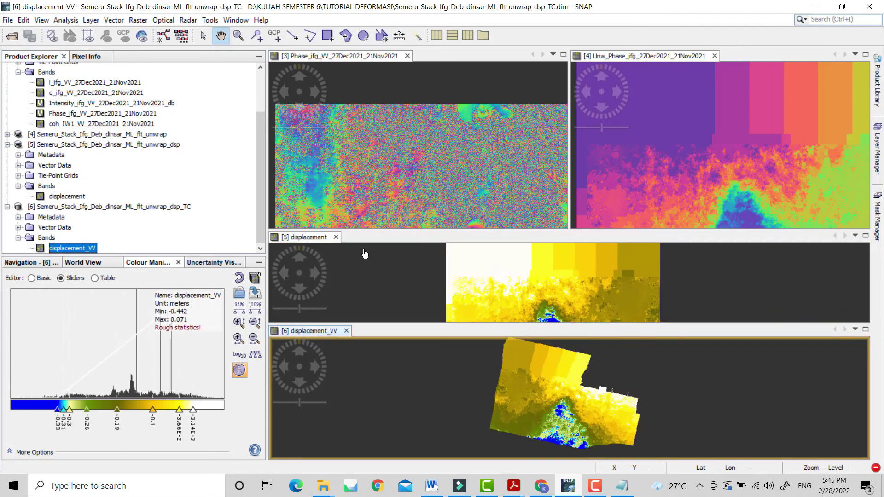
{"action": "left_click_drag", "start_coordinate": [589, 396], "coordinate": [599, 397]}
{"action": "left_click_drag", "start_coordinate": [533, 243], "coordinate": [529, 233]}
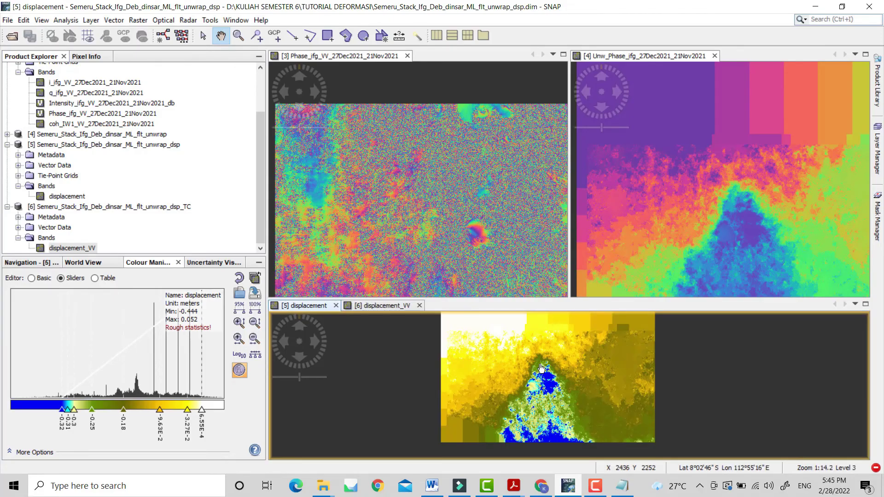
{"action": "left_click", "coordinate": [468, 35]}
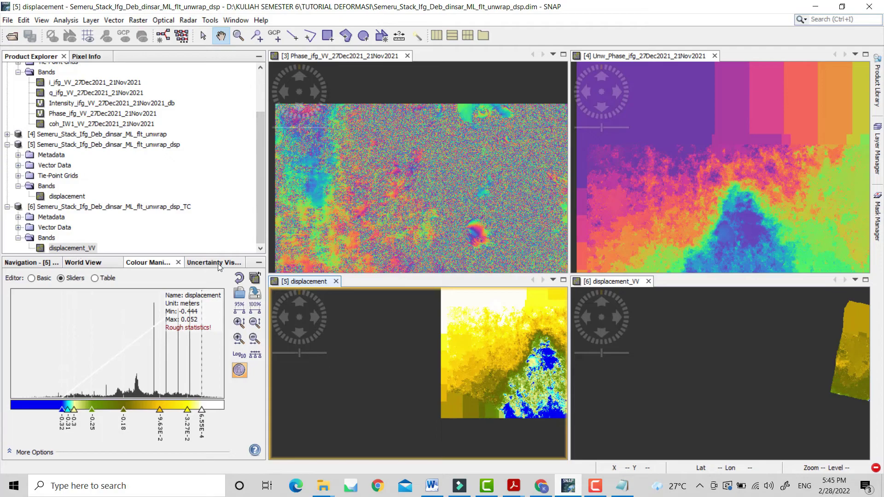
{"action": "left_click", "coordinate": [695, 364]}
{"action": "left_click_drag", "start_coordinate": [755, 366], "coordinate": [738, 385]}
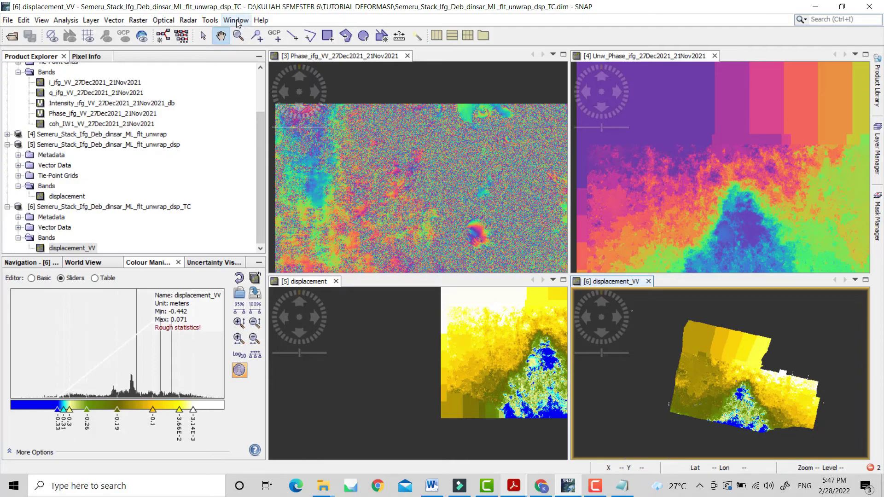
Step: Start Range-Doppler Terrain Correction with the unwrapped product [4] as source
{"action": "left_click", "coordinate": [188, 20]}
{"action": "mouse_move", "coordinate": [212, 108]}
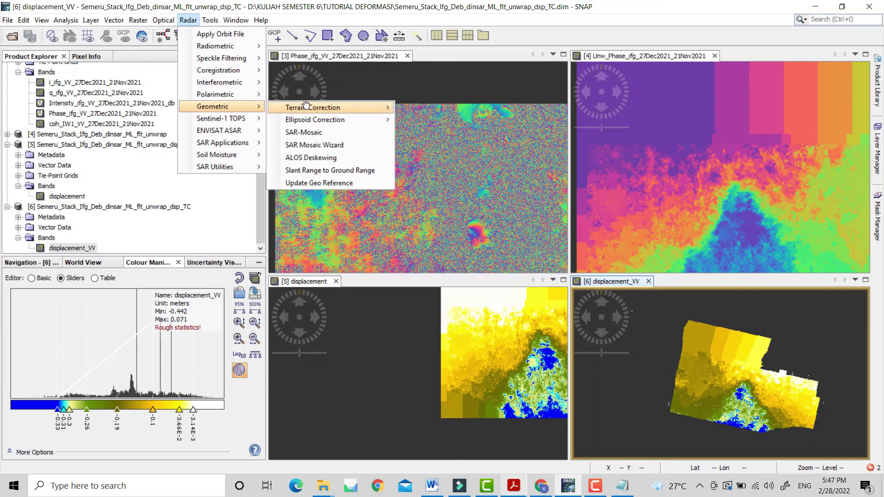
{"action": "mouse_move", "coordinate": [354, 107]}
{"action": "left_click", "coordinate": [432, 106]}
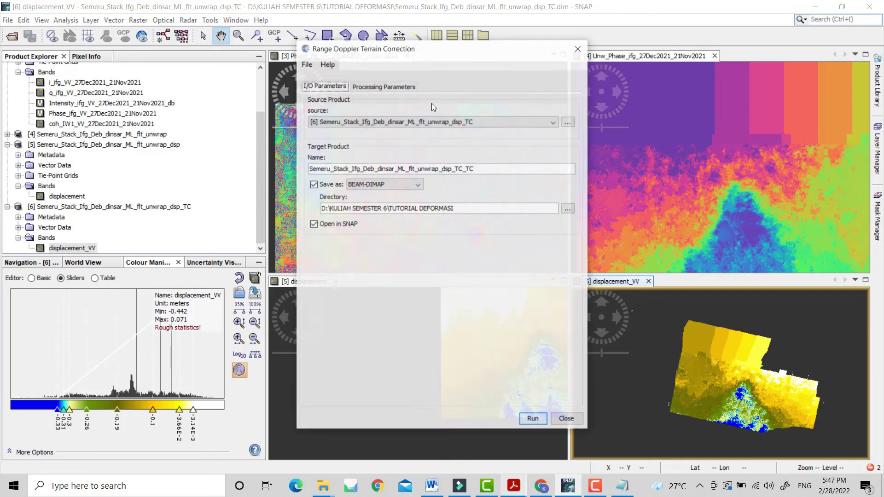
{"action": "left_click", "coordinate": [417, 121]}
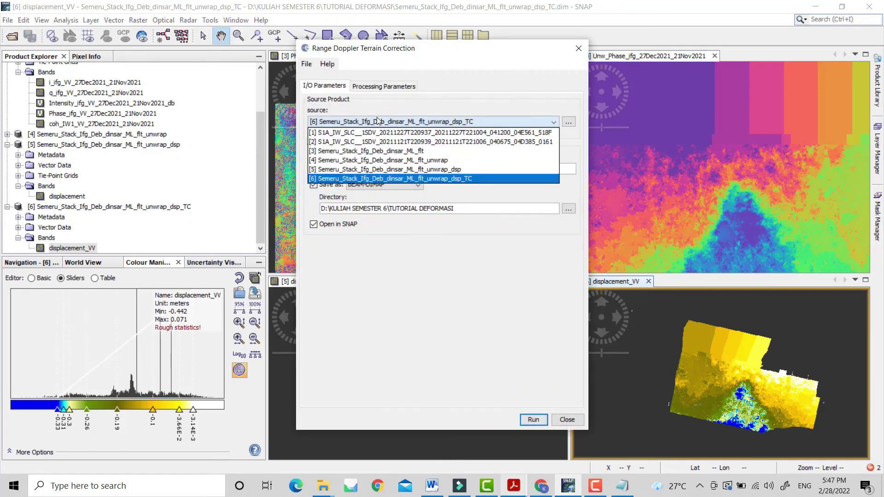
{"action": "left_click", "coordinate": [404, 160]}
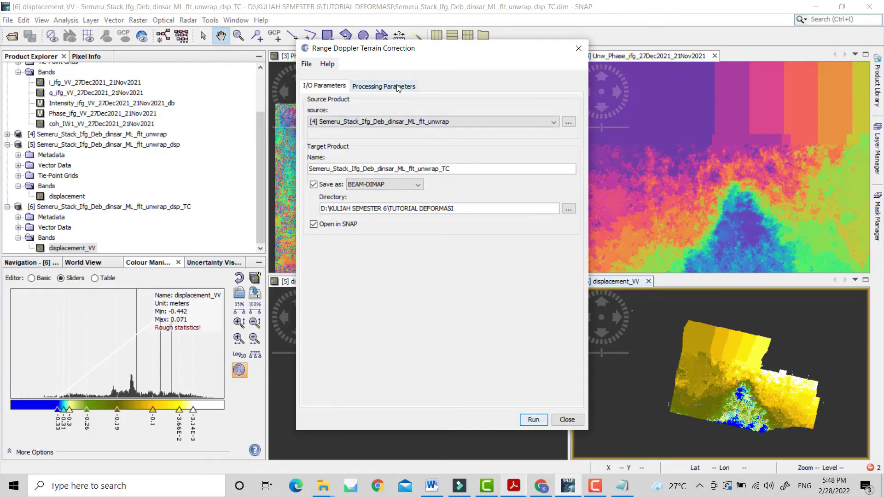
Step: Use bicubic DEM and image resampling, 10 m spacing and SRTM 3Sec to create [7] unwrap_TC
{"action": "left_click", "coordinate": [399, 87]}
{"action": "left_click", "coordinate": [455, 193]}
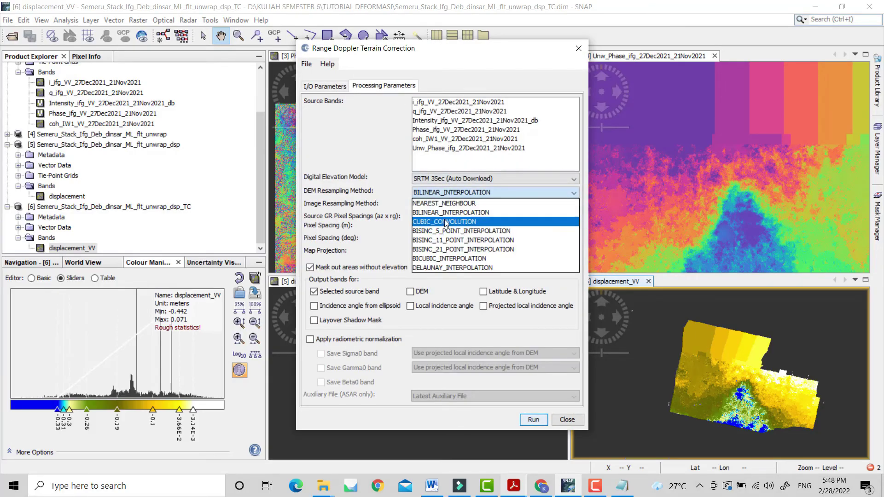
{"action": "left_click", "coordinate": [447, 259]}
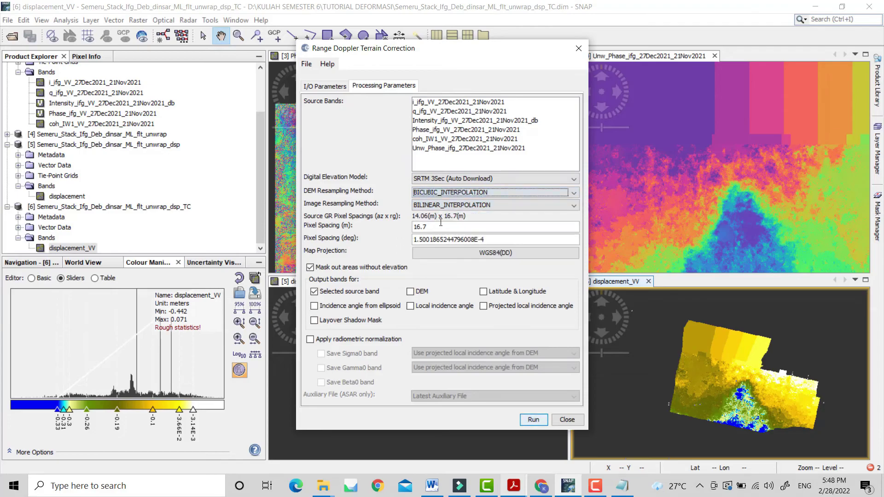
{"action": "left_click", "coordinate": [444, 205]}
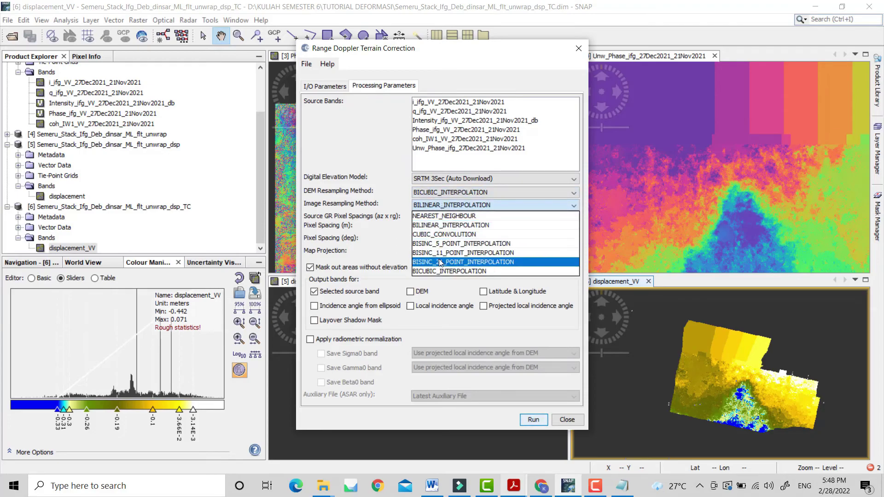
{"action": "left_click", "coordinate": [443, 271]}
{"action": "double_click", "coordinate": [445, 228]}
{"action": "type", "text": "10"}
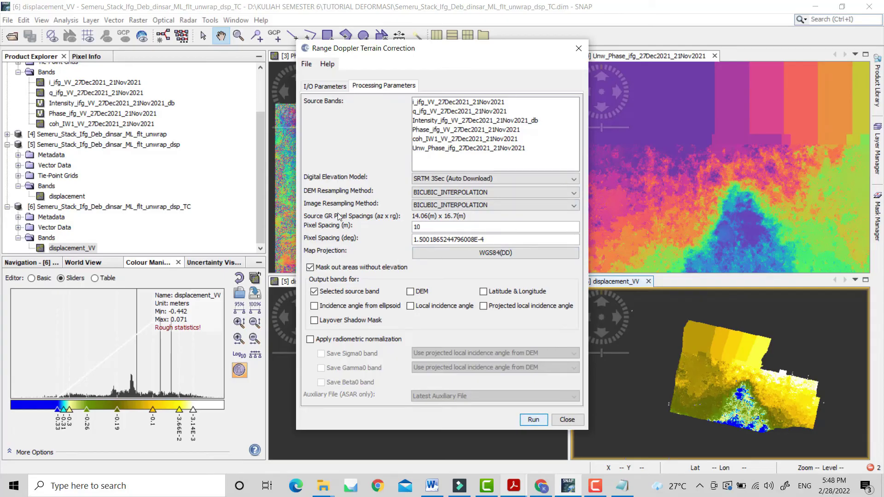
{"action": "left_click", "coordinate": [428, 180]}
{"action": "left_click", "coordinate": [429, 181]}
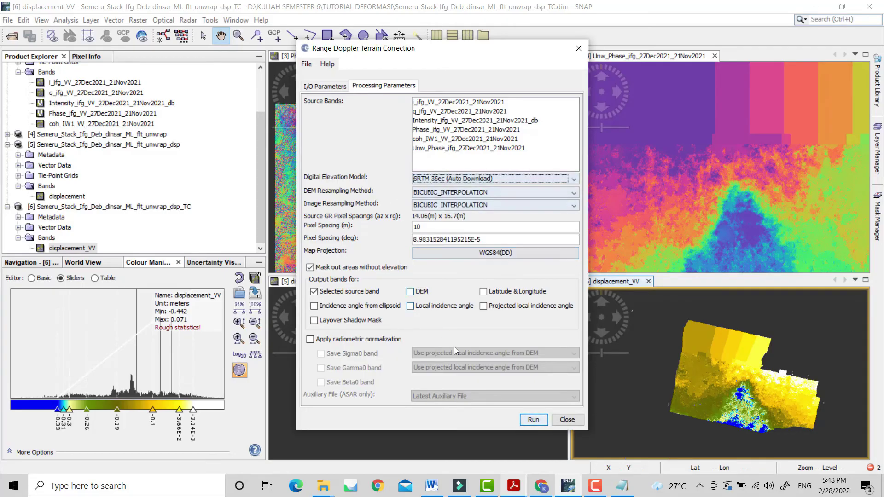
{"action": "left_click", "coordinate": [330, 87]}
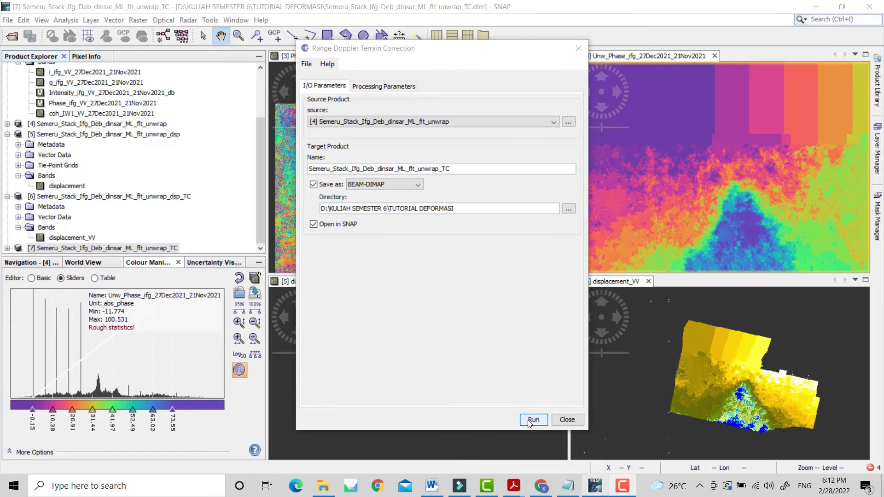
{"action": "left_click", "coordinate": [567, 420]}
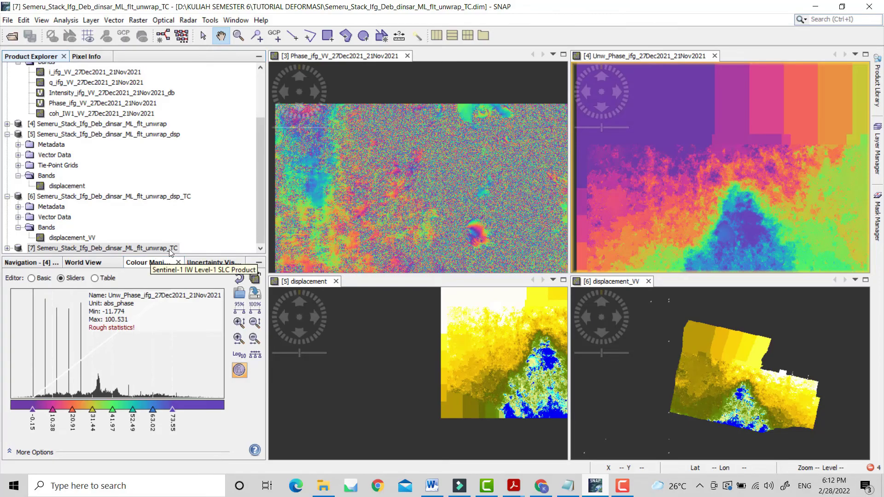
Step: Open Create Stack and add the dsp_TC and unwrap_TC products
{"action": "left_click", "coordinate": [191, 21]}
{"action": "mouse_move", "coordinate": [219, 95]}
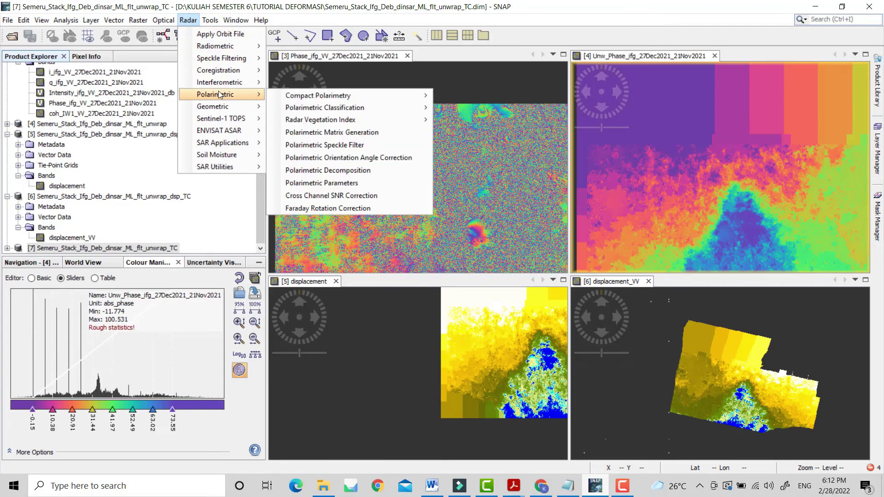
{"action": "mouse_move", "coordinate": [234, 74]}
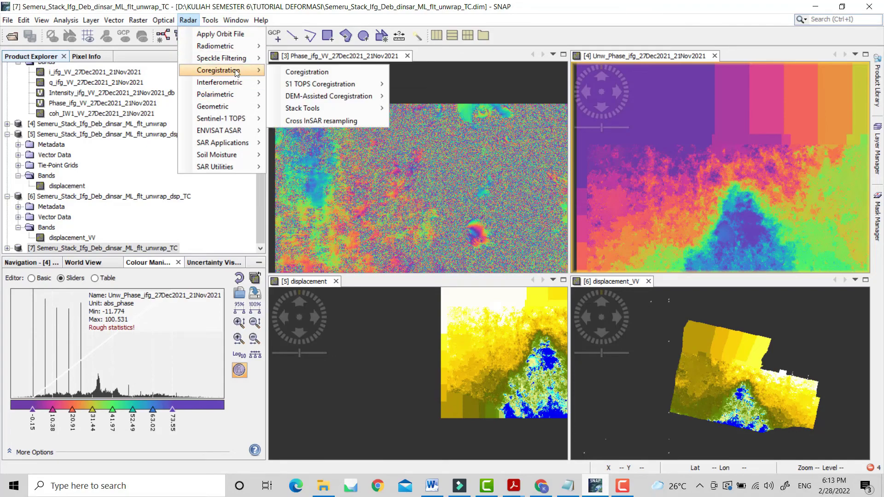
{"action": "mouse_move", "coordinate": [302, 86]}
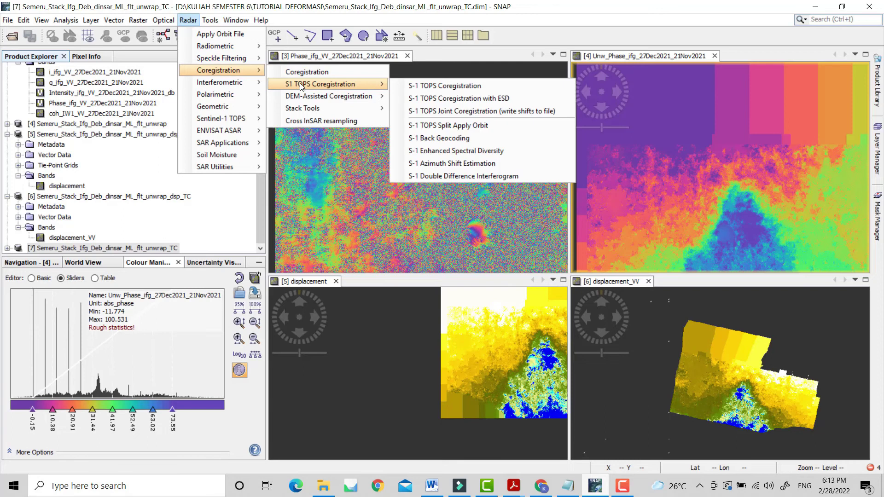
{"action": "mouse_move", "coordinate": [315, 109]}
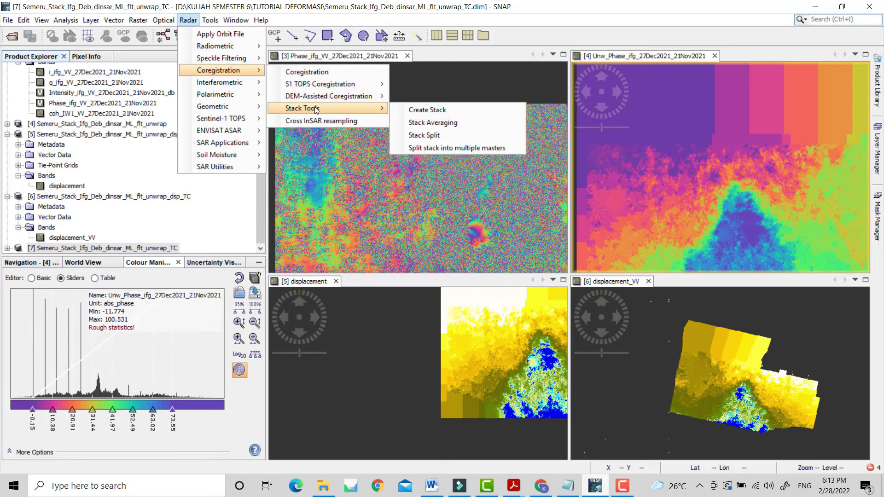
{"action": "left_click", "coordinate": [426, 111]}
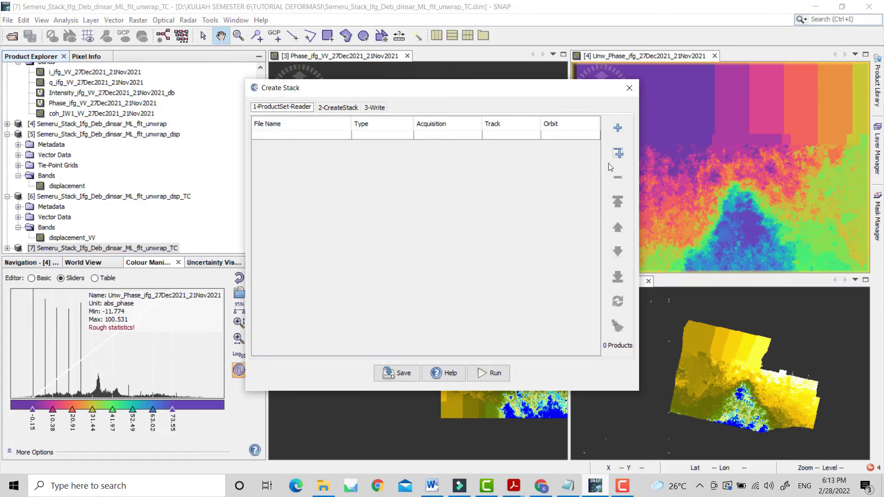
{"action": "left_click", "coordinate": [618, 128]}
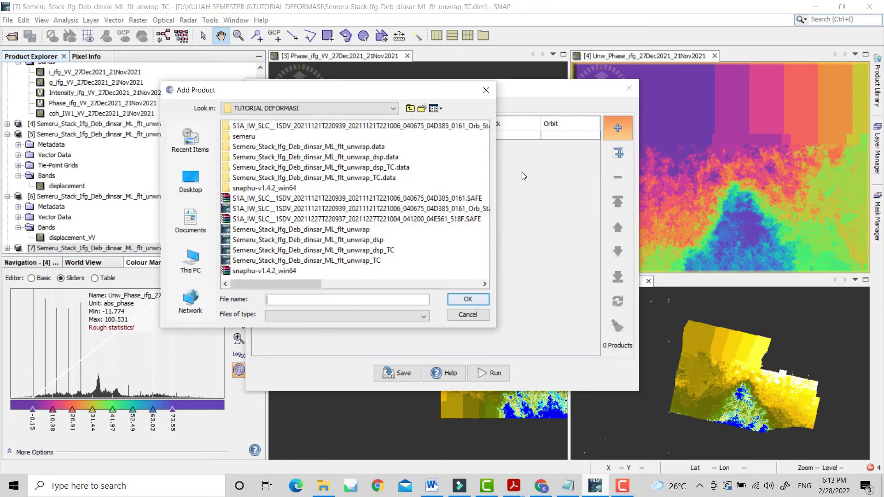
{"action": "left_click", "coordinate": [379, 250]}
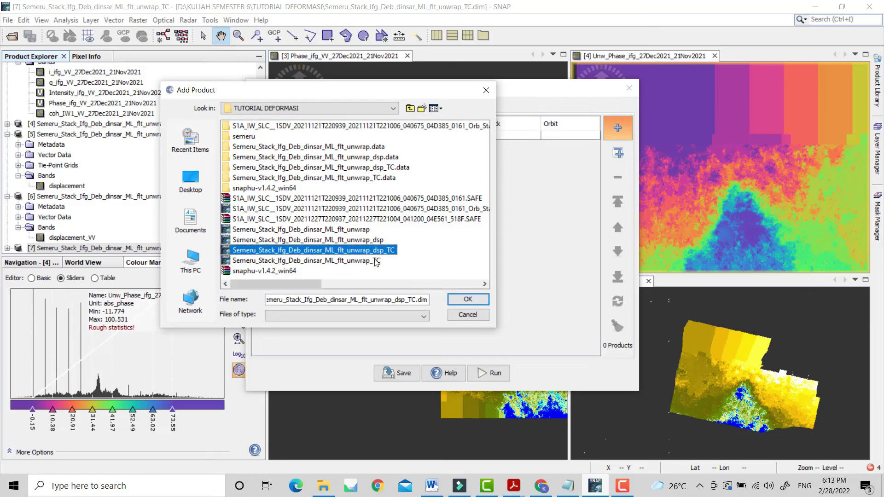
{"action": "left_click", "coordinate": [375, 260], "text": "ctrl"}
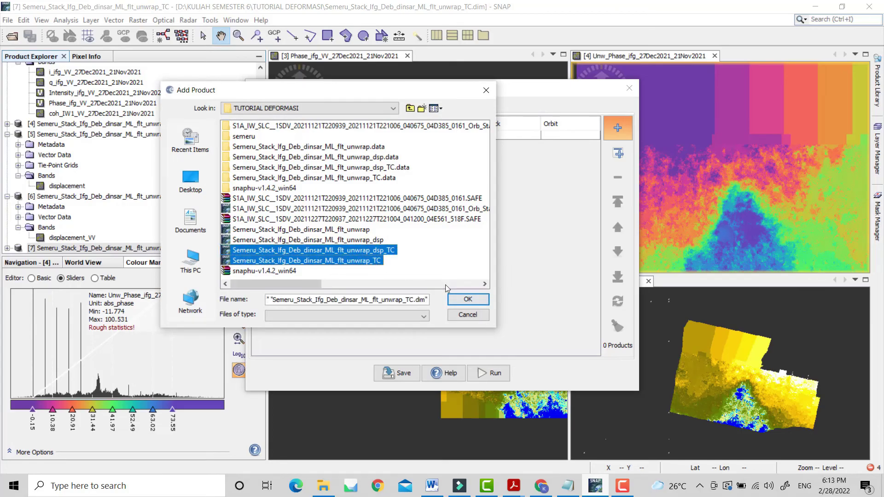
{"action": "left_click", "coordinate": [466, 299]}
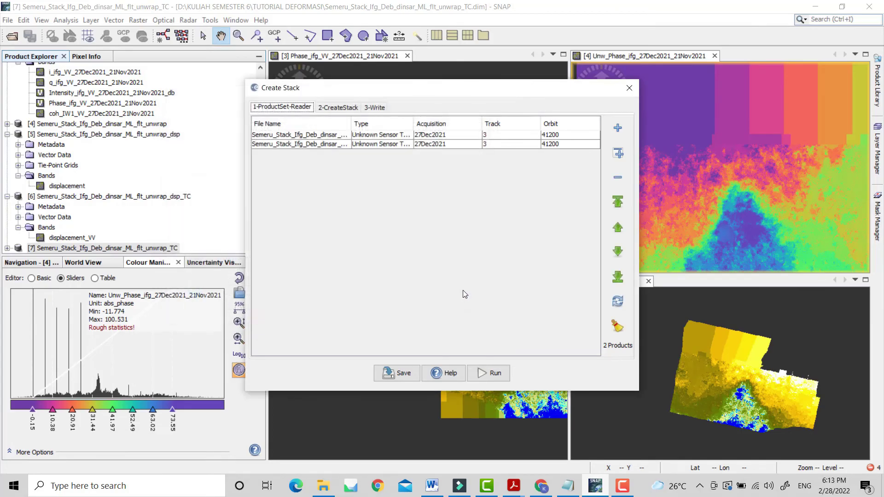
Step: Set Bicubic resampling and Product Geolocation offsets, then run to write unwrap_TC_Stack
{"action": "left_click", "coordinate": [340, 108]}
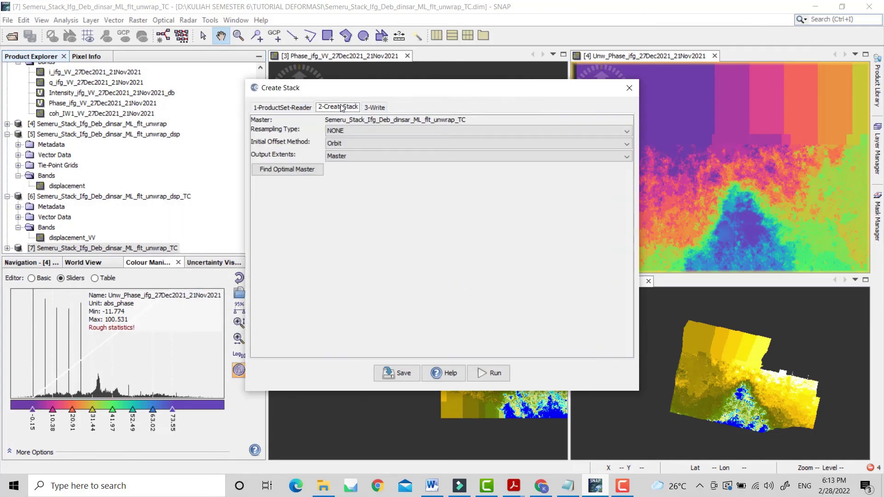
{"action": "left_click", "coordinate": [348, 131]}
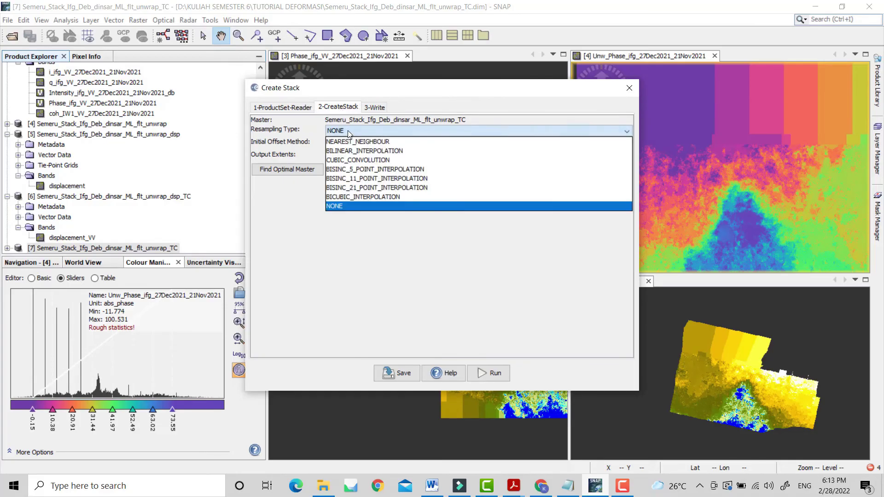
{"action": "left_click", "coordinate": [360, 198]}
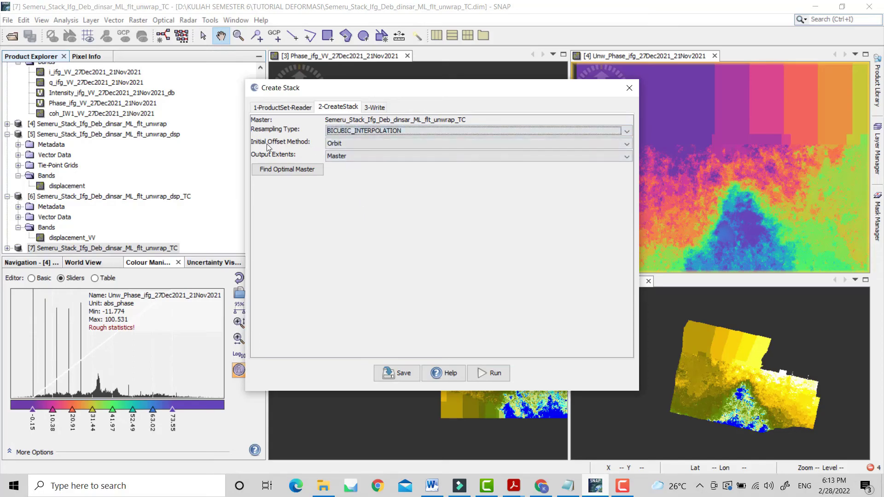
{"action": "left_click", "coordinate": [341, 144]}
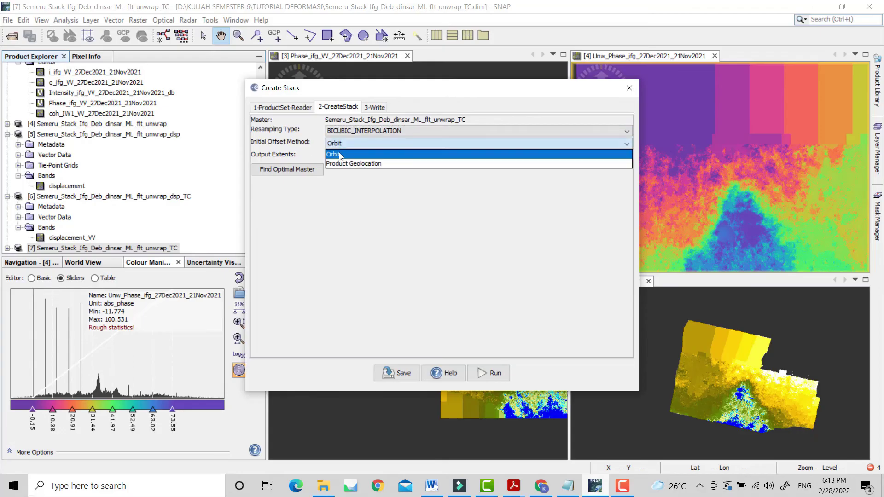
{"action": "left_click", "coordinate": [342, 164]}
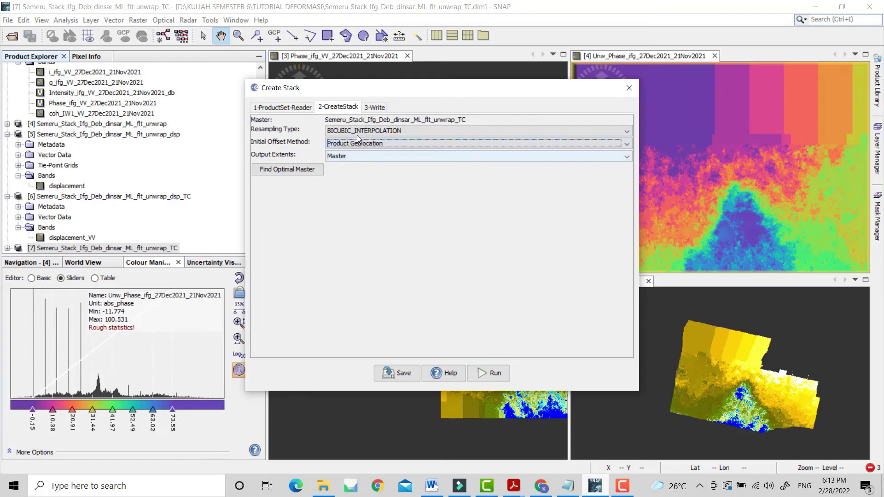
{"action": "left_click", "coordinate": [372, 107]}
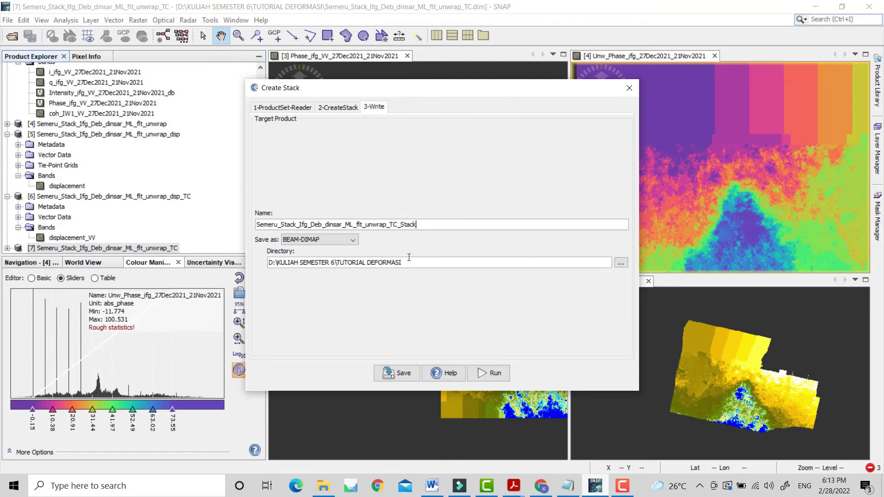
{"action": "left_click", "coordinate": [486, 225]}
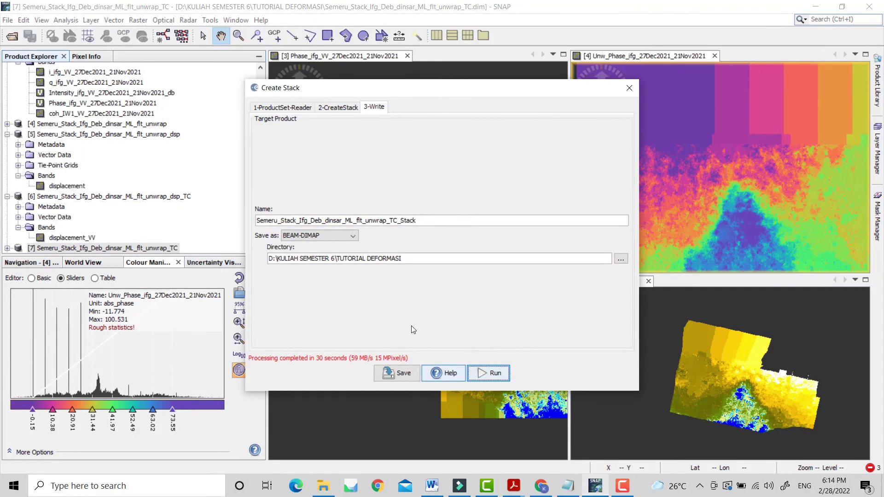
{"action": "left_click", "coordinate": [630, 88]}
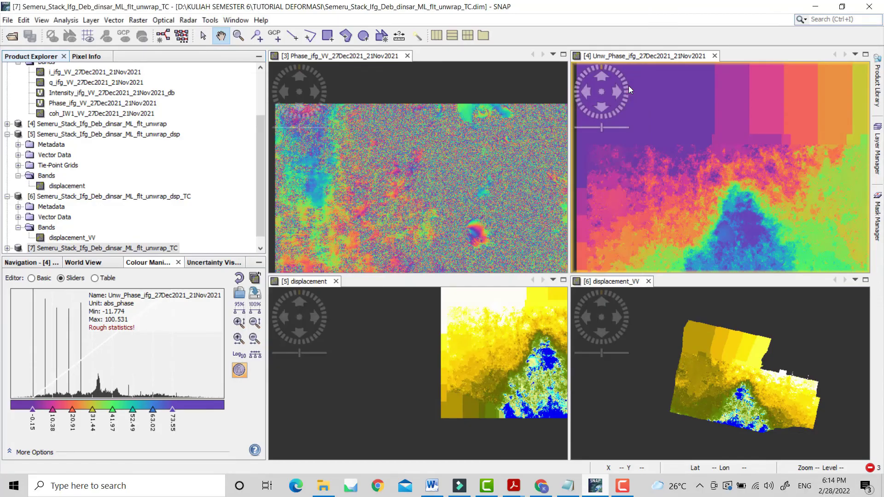
Step: Expand product [8]'s bands and start Band Maths from the coh_IW1_VV_27Dec2021_21Nov2021 coherence band
{"action": "scroll", "coordinate": [113, 238], "scroll_direction": "down", "scroll_amount": 1}
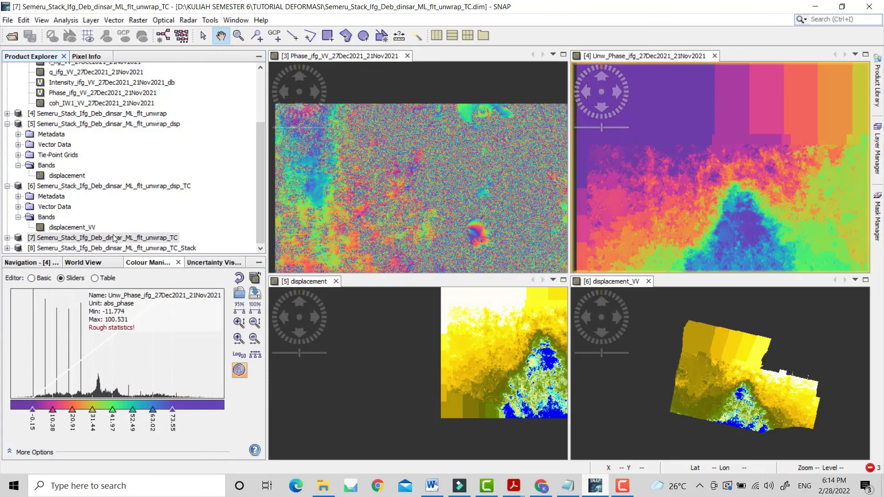
{"action": "left_click", "coordinate": [7, 248]}
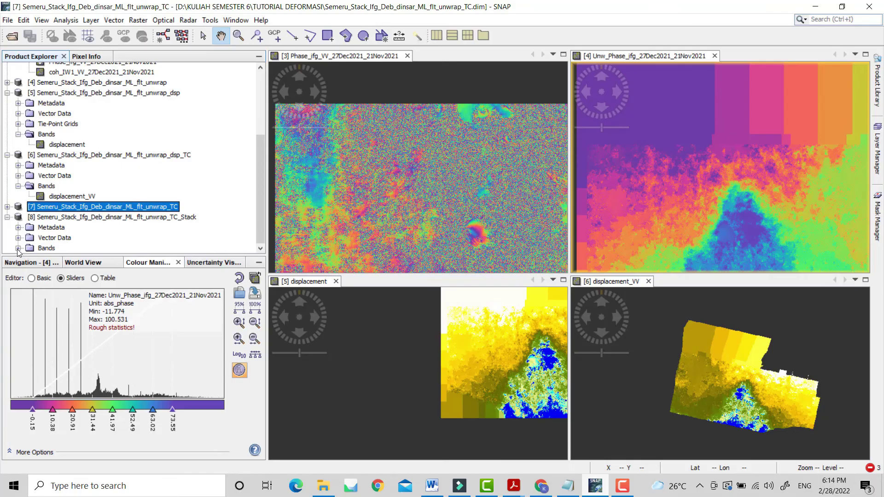
{"action": "left_click", "coordinate": [18, 249]}
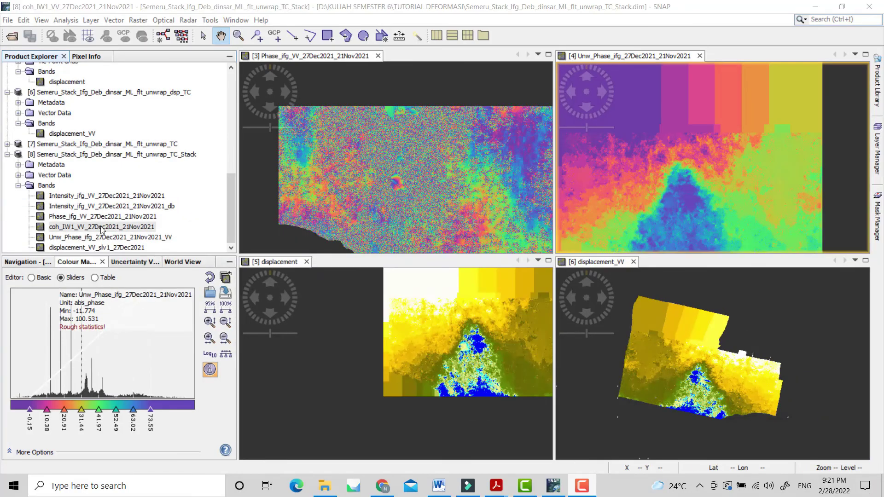
{"action": "left_click", "coordinate": [102, 228]}
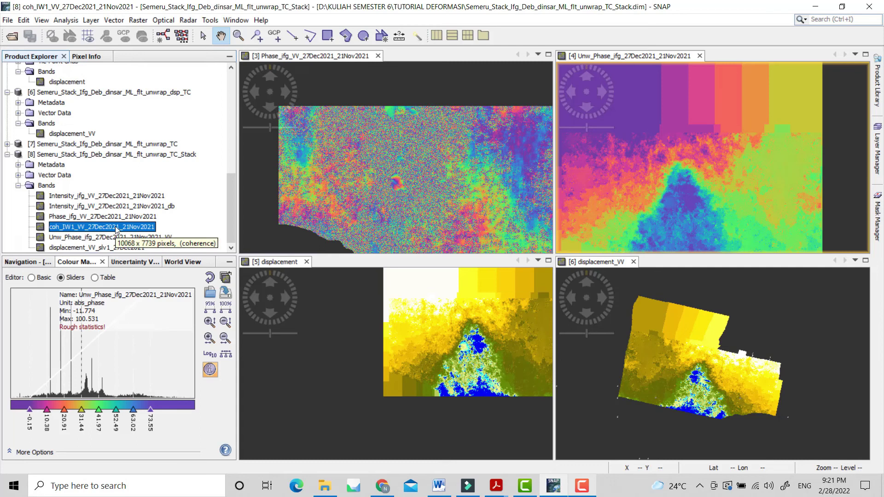
{"action": "right_click", "coordinate": [116, 230]}
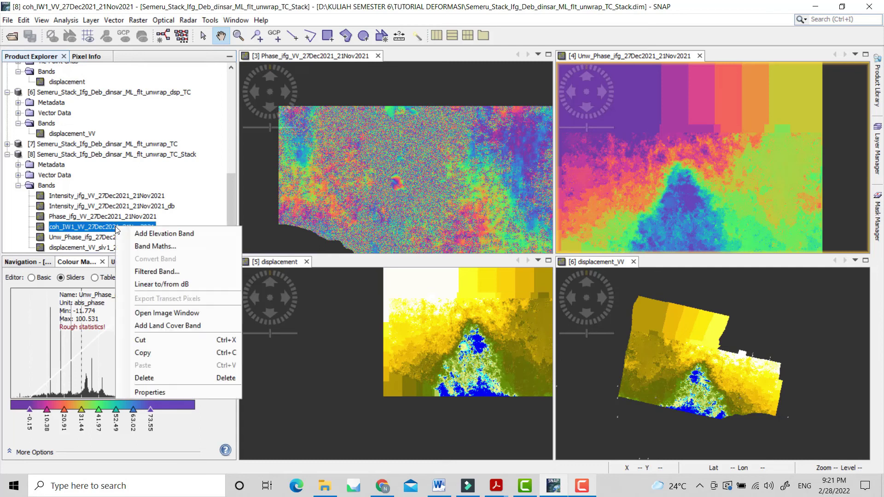
{"action": "left_click", "coordinate": [143, 249]}
Step: Keep product [8] as the target and name the new band semeru_deformasi
{"action": "left_click_drag", "start_coordinate": [417, 172], "coordinate": [353, 174]}
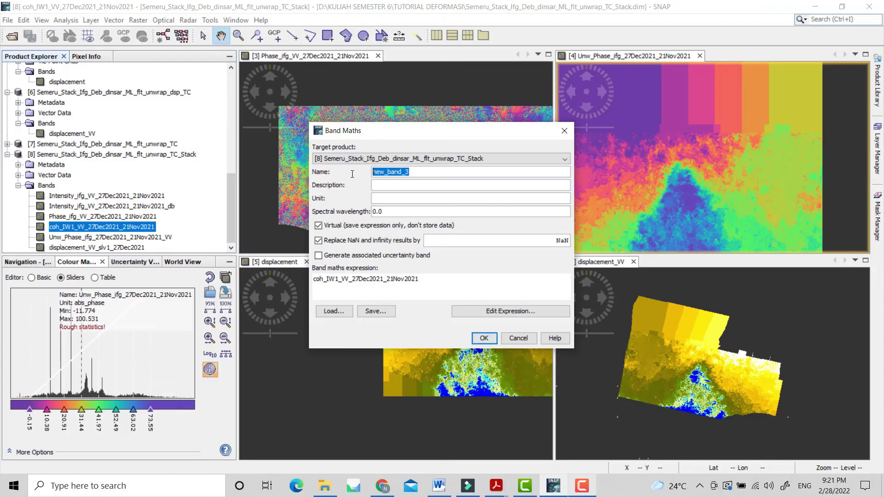
{"action": "left_click", "coordinate": [433, 159]}
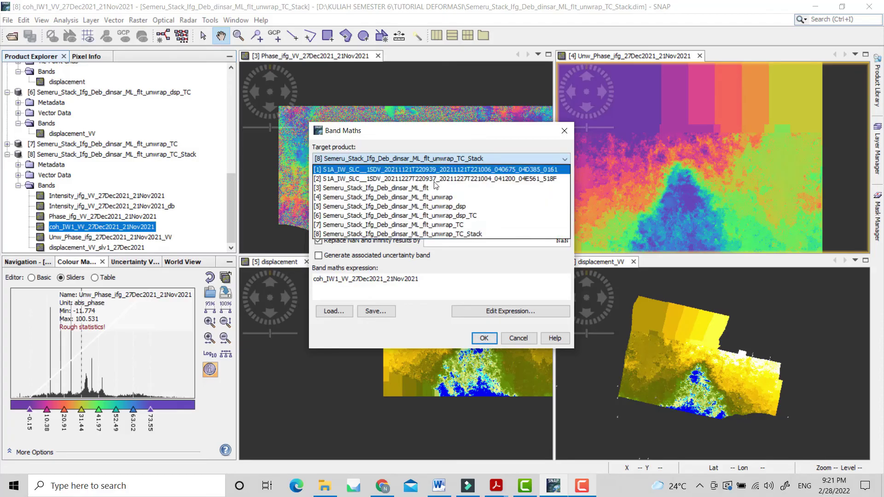
{"action": "left_click", "coordinate": [428, 235]}
{"action": "left_click_drag", "start_coordinate": [412, 172], "coordinate": [359, 171]}
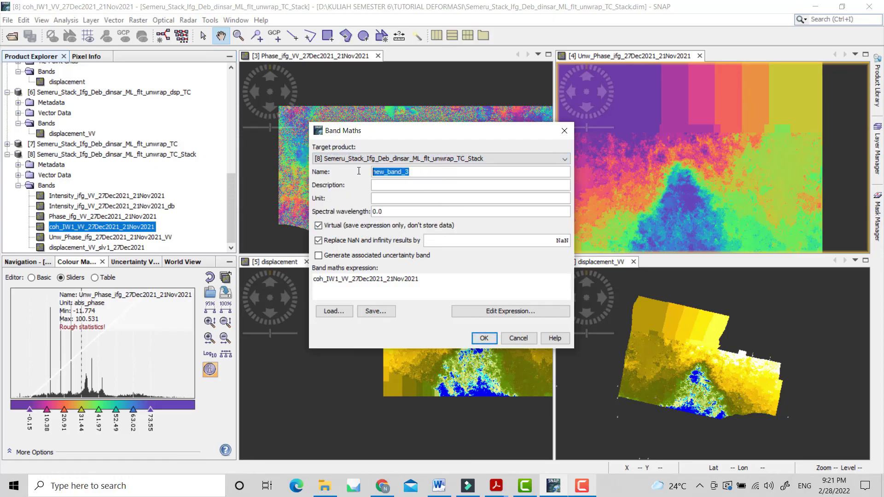
{"action": "type", "text": "semeru_deformasi"}
{"action": "key", "text": "BackSpace"}
{"action": "key", "text": "BackSpace"}
{"action": "type", "text": "asi"}
Step: Enter 'if $8.coh_IW1_VV_27Dec2021_21Nov2021 <= 0.2 then NaN else $8.displacement_VV_slv1_27Dec2021' and create the band
{"action": "left_click", "coordinate": [497, 313]}
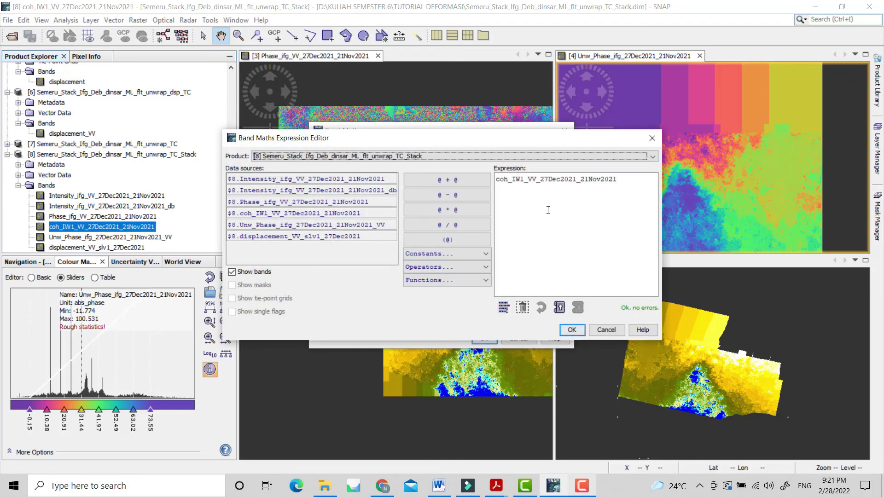
{"action": "double_click", "coordinate": [622, 181]}
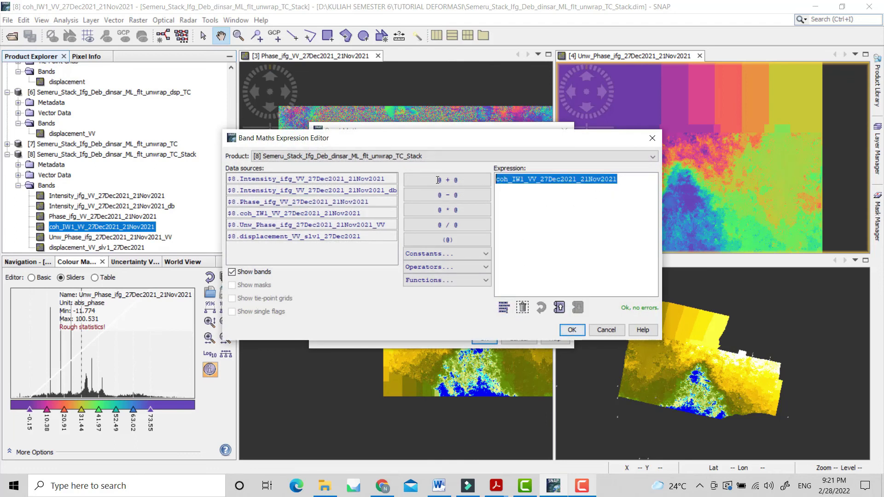
{"action": "type", "text": "If"}
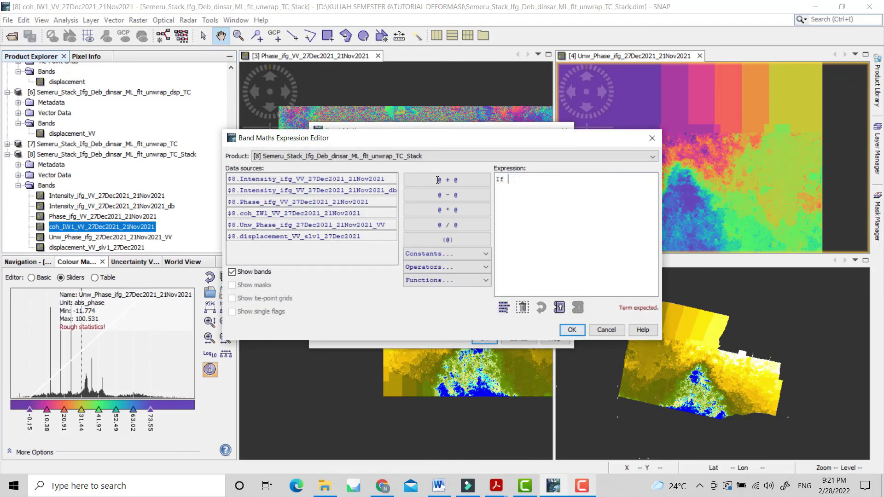
{"action": "key", "text": "BackSpace"}
{"action": "key", "text": "BackSpace"}
{"action": "key", "text": "BackSpace"}
{"action": "type", "text": "if"}
{"action": "left_click", "coordinate": [343, 215]}
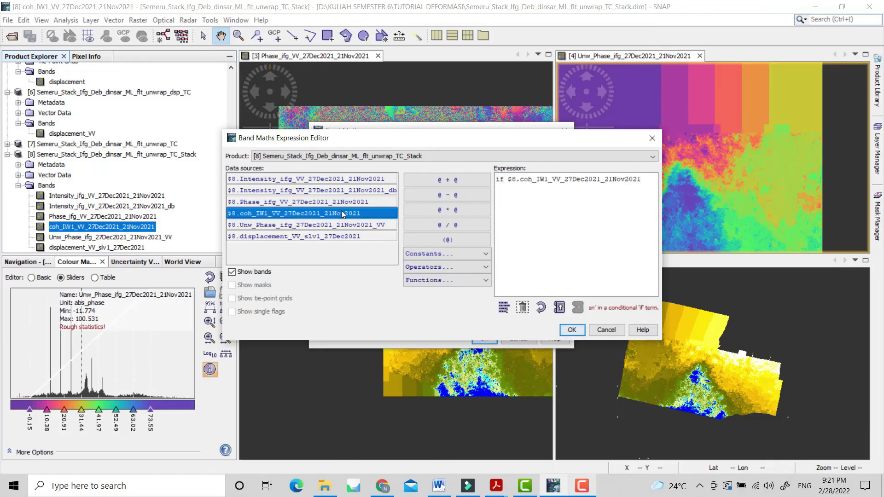
{"action": "left_click", "coordinate": [343, 215]}
{"action": "key", "text": "BackSpace"}
{"action": "key", "text": "BackSpace"}
{"action": "key", "text": "BackSpace"}
{"action": "key", "text": "BackSpace"}
{"action": "key", "text": "BackSpace"}
{"action": "key", "text": "BackSpace"}
{"action": "key", "text": "BackSpace"}
{"action": "key", "text": "BackSpace"}
{"action": "key", "text": "BackSpace"}
{"action": "key", "text": "BackSpace"}
{"action": "key", "text": "BackSpace"}
{"action": "key", "text": "BackSpace"}
{"action": "key", "text": "BackSpace"}
{"action": "key", "text": "BackSpace"}
{"action": "key", "text": "BackSpace"}
{"action": "key", "text": "BackSpace"}
{"action": "key", "text": "BackSpace"}
{"action": "key", "text": "BackSpace"}
{"action": "key", "text": "BackSpace"}
{"action": "key", "text": "BackSpace"}
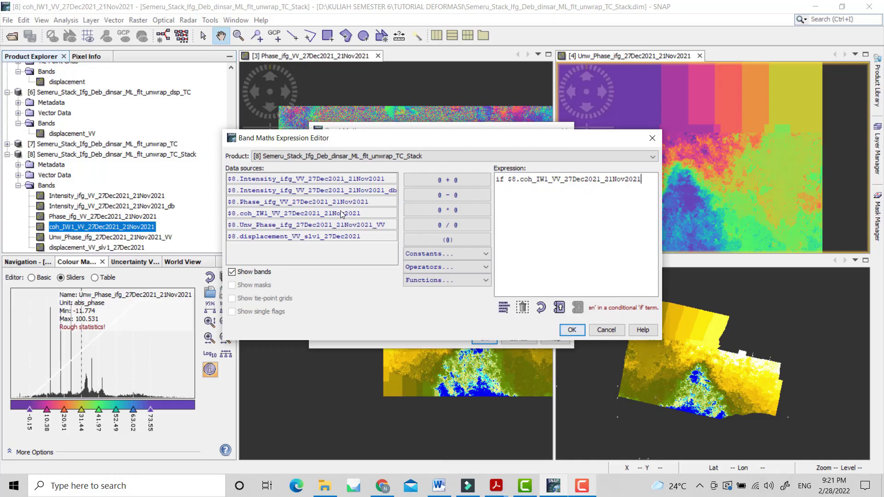
{"action": "type", "text": "<= 0.2 then NaN else"}
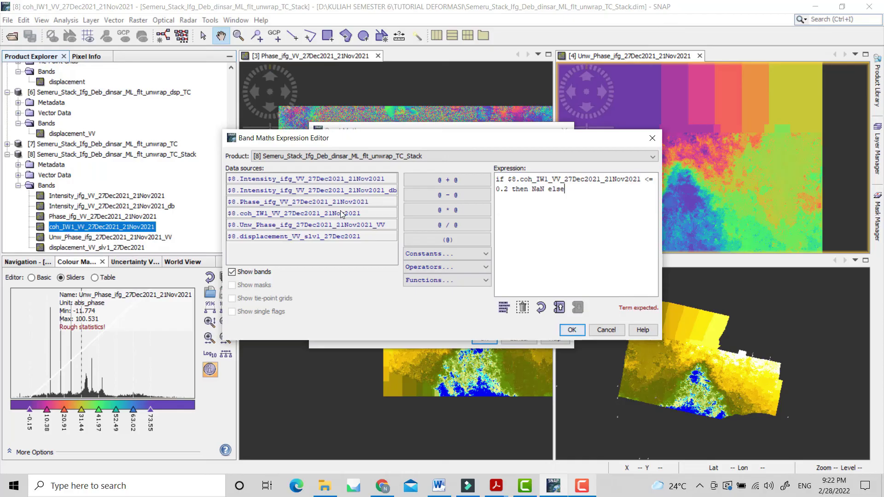
{"action": "left_click", "coordinate": [312, 237]}
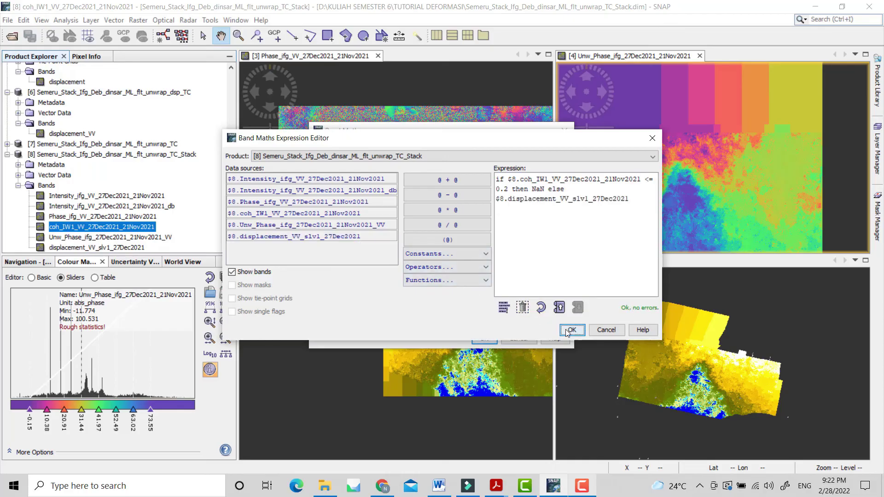
{"action": "left_click", "coordinate": [572, 330]}
{"action": "left_click", "coordinate": [485, 337]}
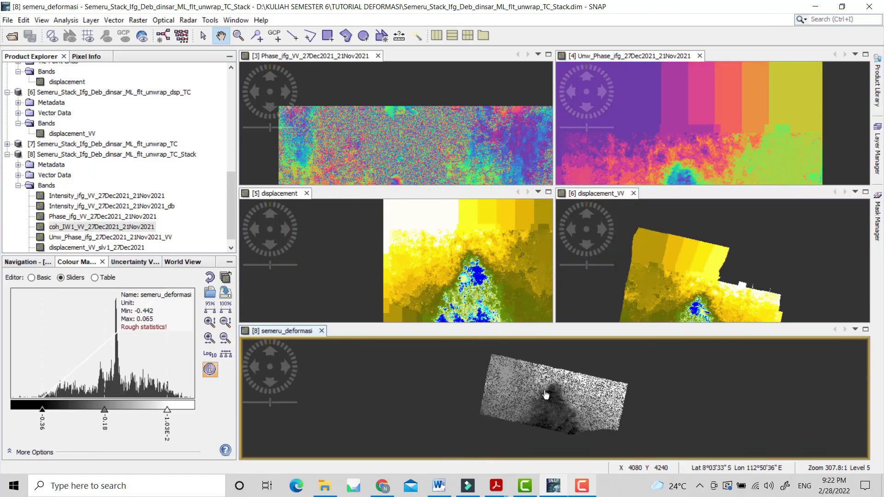
Step: Stretch semeru_deformasi's colours to the data range -0.442 to 0.065 and apply the JET ramp
{"action": "scroll", "coordinate": [549, 393], "scroll_direction": "up", "scroll_amount": 2}
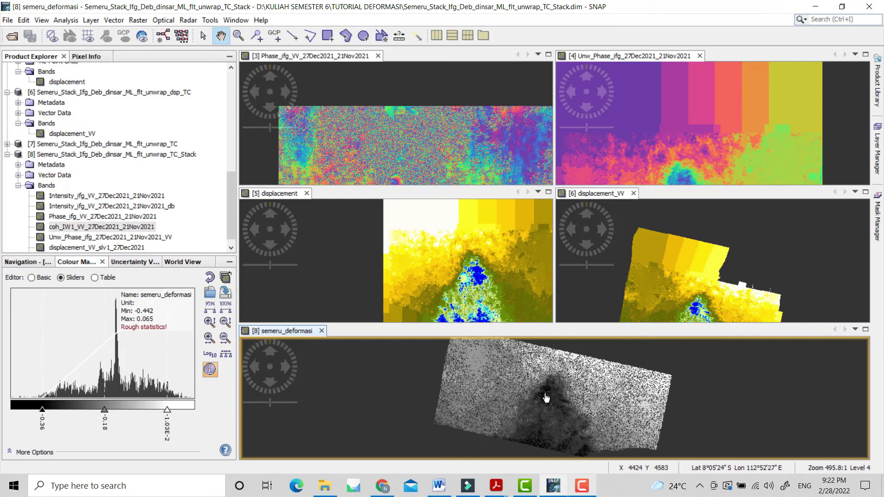
{"action": "left_click_drag", "start_coordinate": [571, 392], "coordinate": [549, 405]}
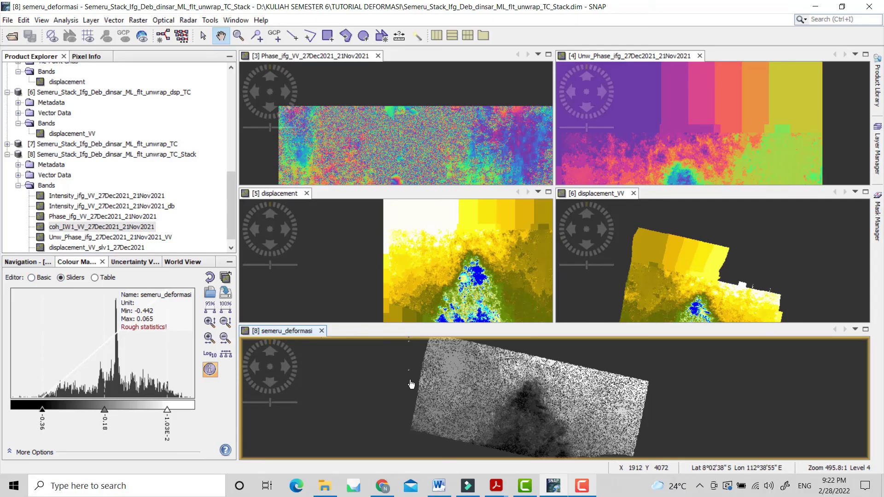
{"action": "left_click", "coordinate": [32, 277]}
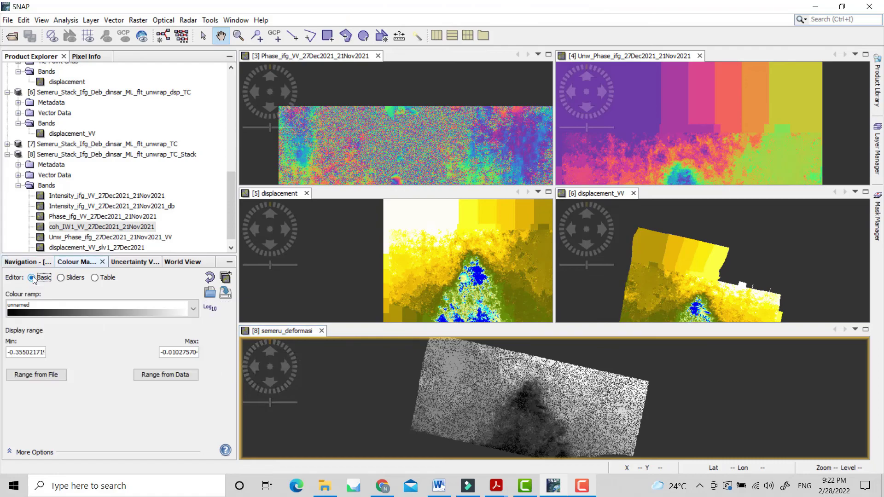
{"action": "left_click", "coordinate": [177, 375]}
{"action": "left_click", "coordinate": [164, 377]}
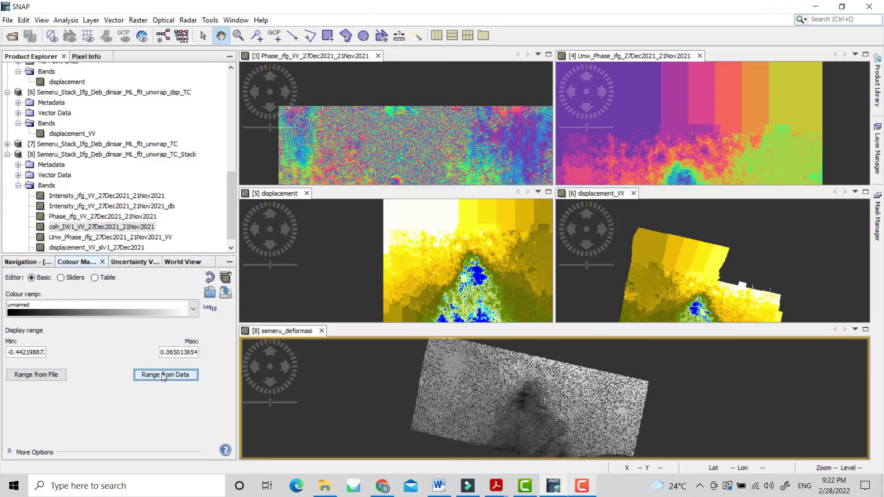
{"action": "left_click", "coordinate": [84, 311]}
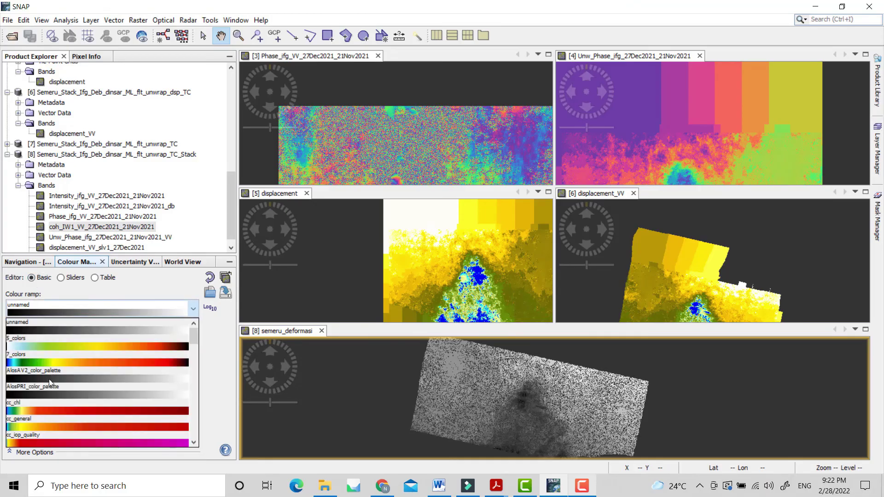
{"action": "scroll", "coordinate": [47, 383], "scroll_direction": "down", "scroll_amount": 5}
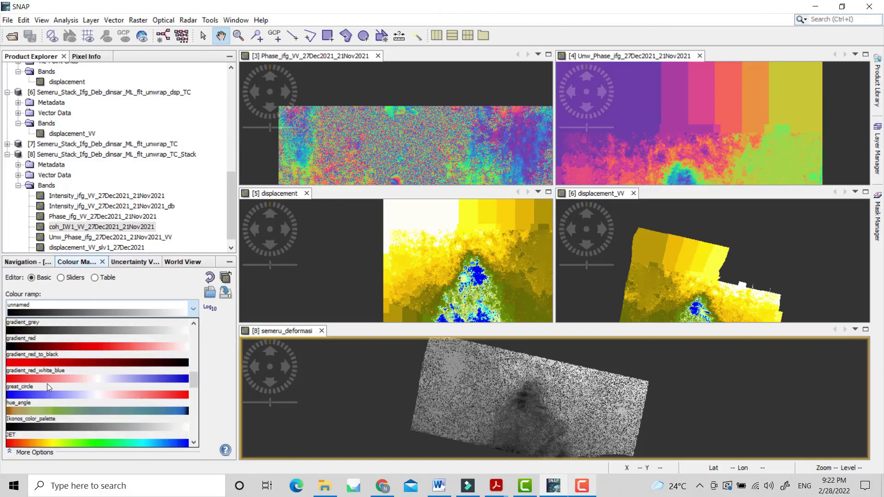
{"action": "left_click", "coordinate": [42, 395]}
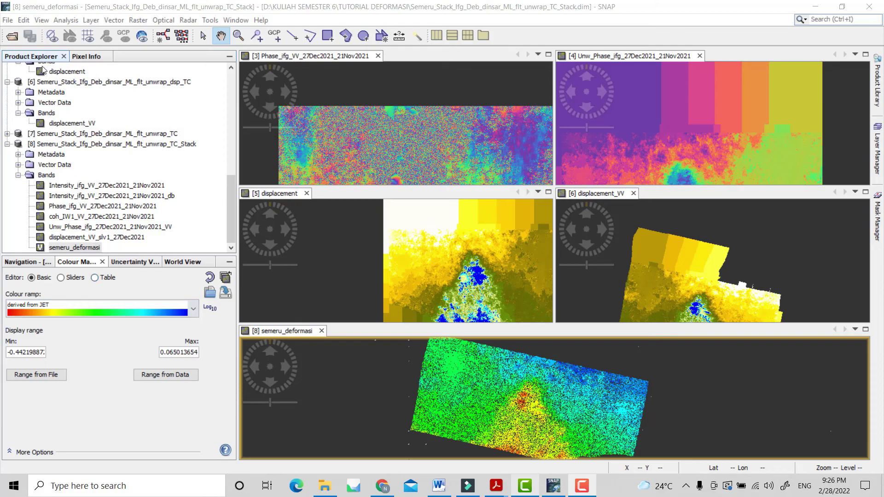
{"action": "left_click", "coordinate": [11, 21]}
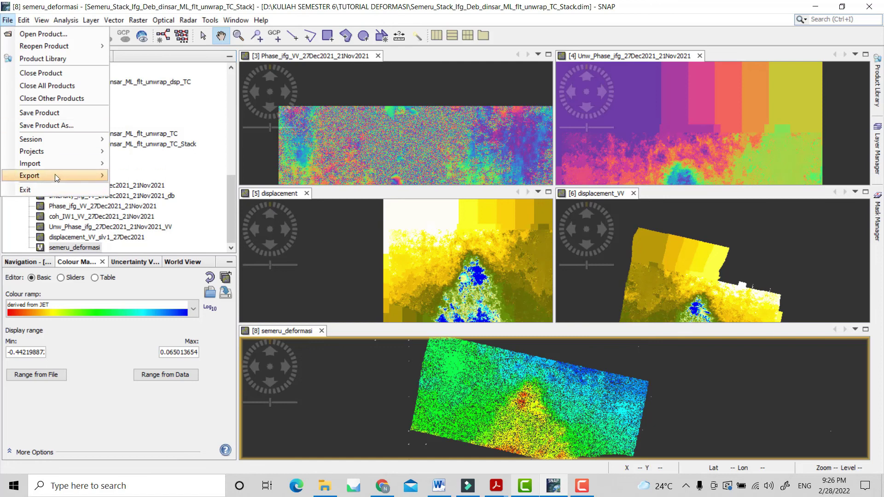
Step: Export the view as a Google Earth KMZ into D:\KULIAH SEMESTER 6\TUTORIAL DEFORMASI
{"action": "mouse_move", "coordinate": [57, 177]}
{"action": "mouse_move", "coordinate": [137, 179]}
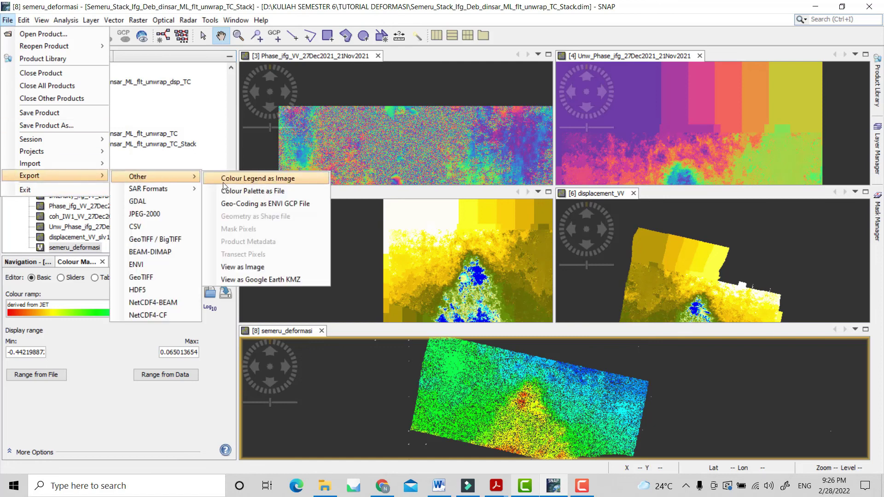
{"action": "left_click", "coordinate": [253, 280]}
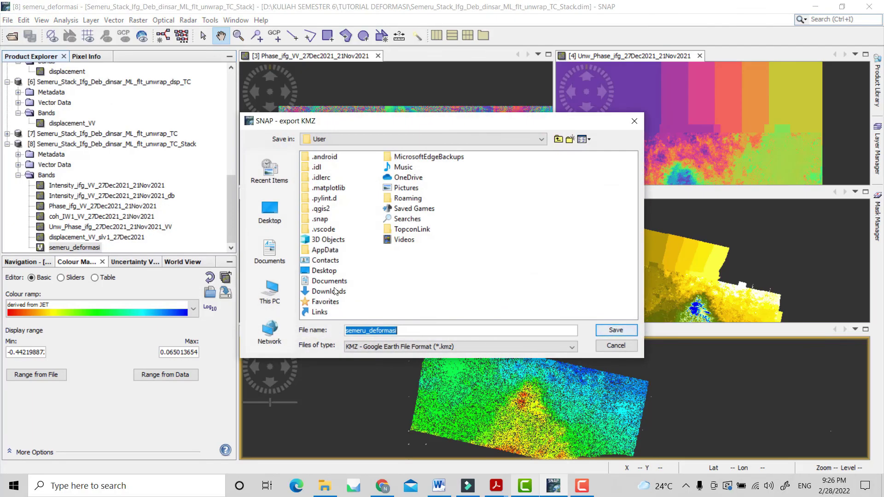
{"action": "left_click", "coordinate": [286, 300]}
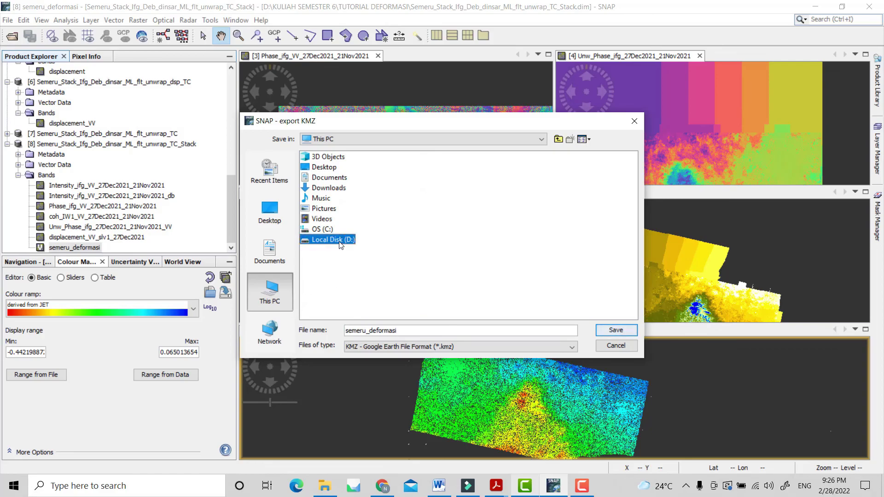
{"action": "double_click", "coordinate": [329, 240]}
{"action": "double_click", "coordinate": [351, 261]}
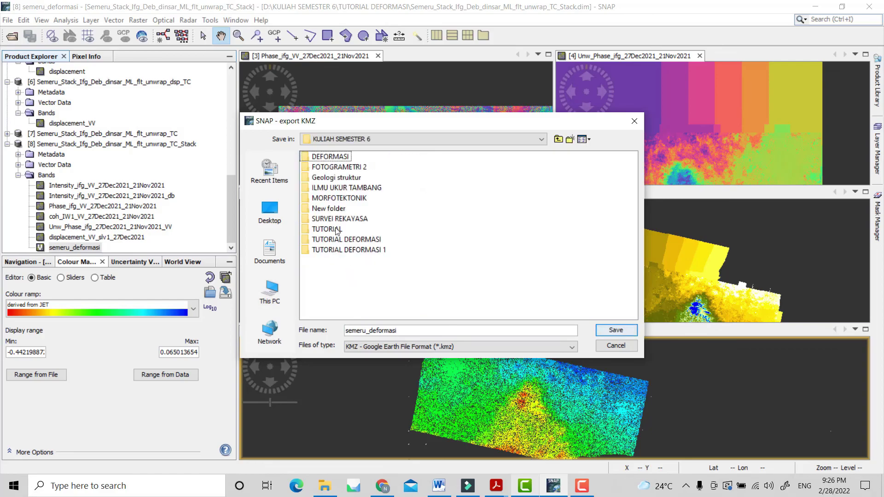
{"action": "left_click", "coordinate": [343, 240]}
{"action": "double_click", "coordinate": [342, 240]}
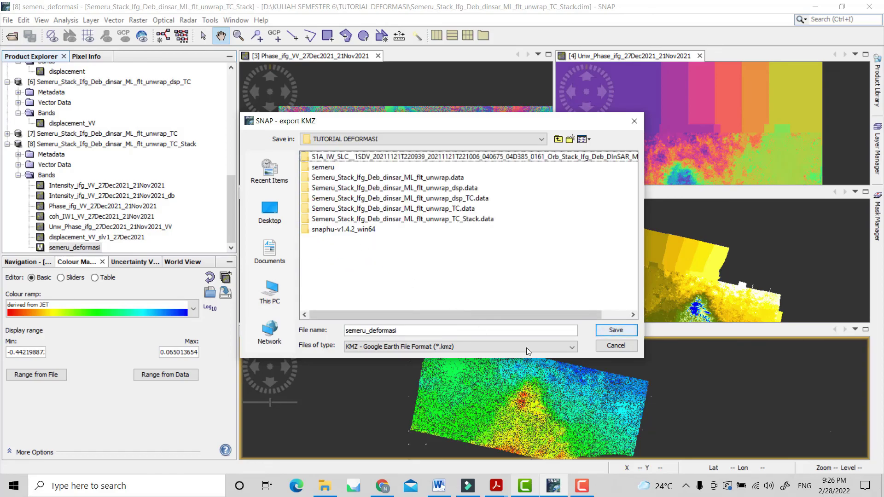
{"action": "left_click", "coordinate": [615, 330]}
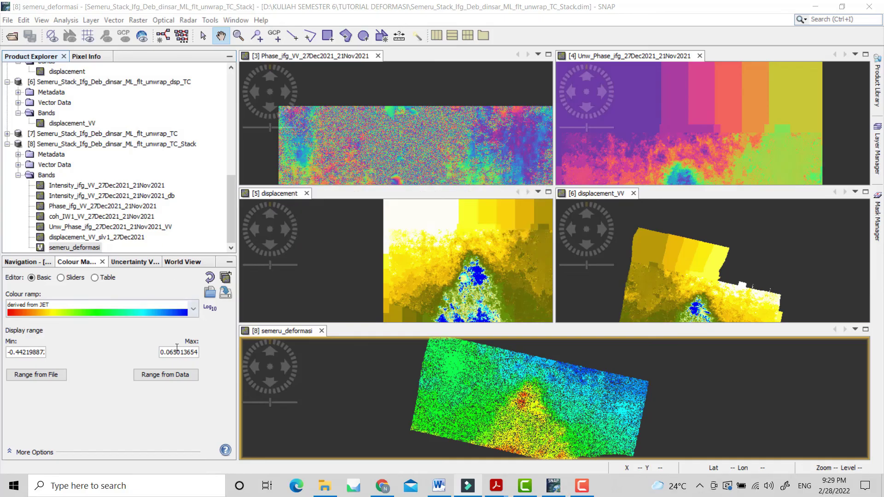
Step: Open semeru_deformasi.kmz from D:\KULIAH SEMESTER 6\TUTORIAL DEFORMASI with Google Earth
{"action": "left_click", "coordinate": [328, 492]}
{"action": "double_click", "coordinate": [305, 258]}
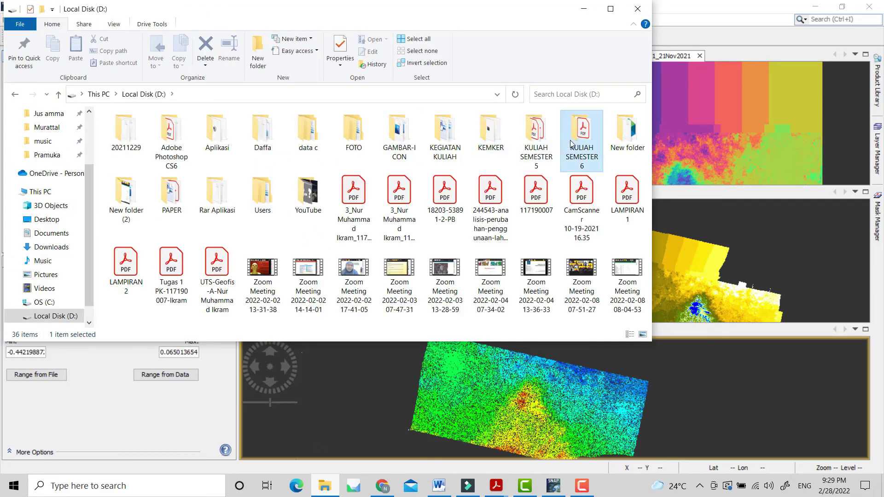
{"action": "double_click", "coordinate": [571, 144]}
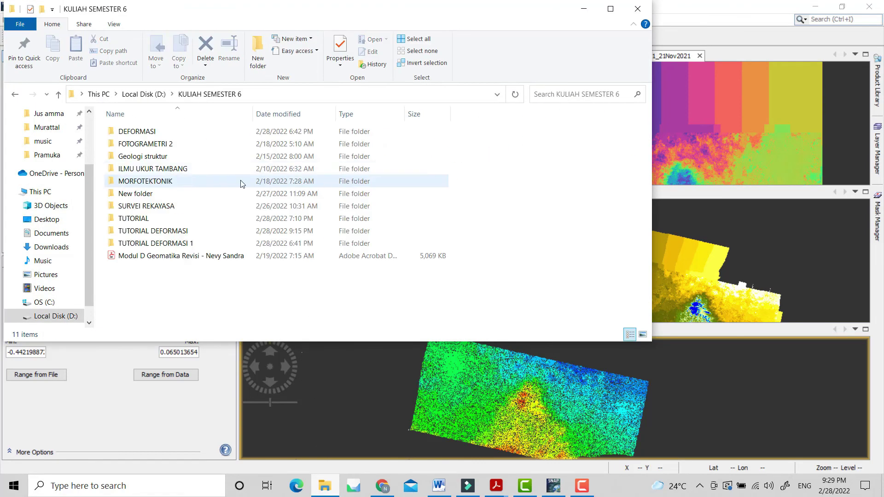
{"action": "double_click", "coordinate": [157, 231]}
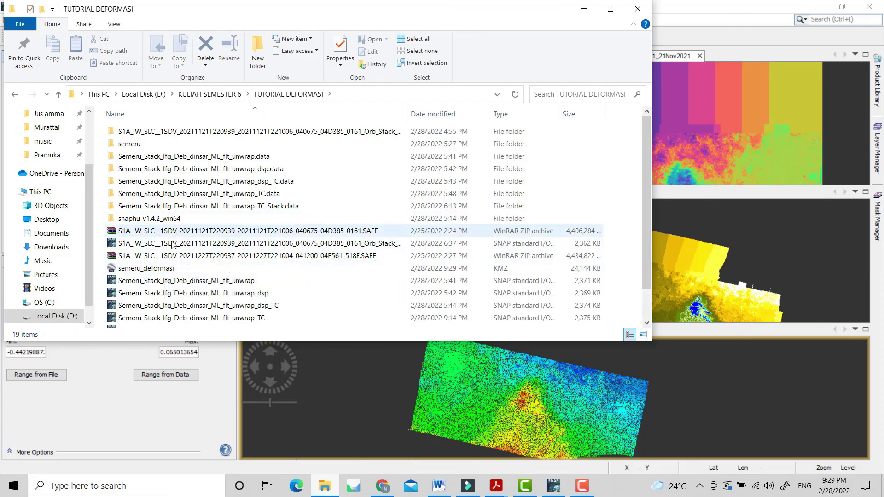
{"action": "left_click", "coordinate": [173, 269]}
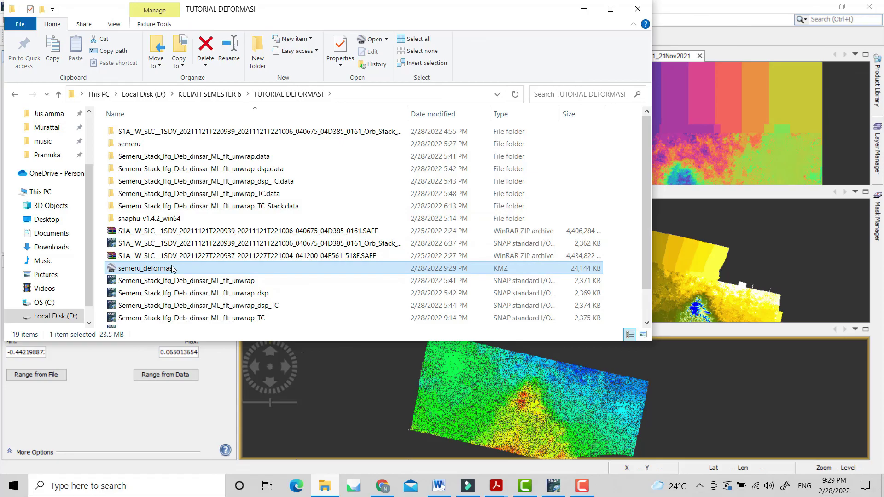
{"action": "right_click", "coordinate": [172, 269]}
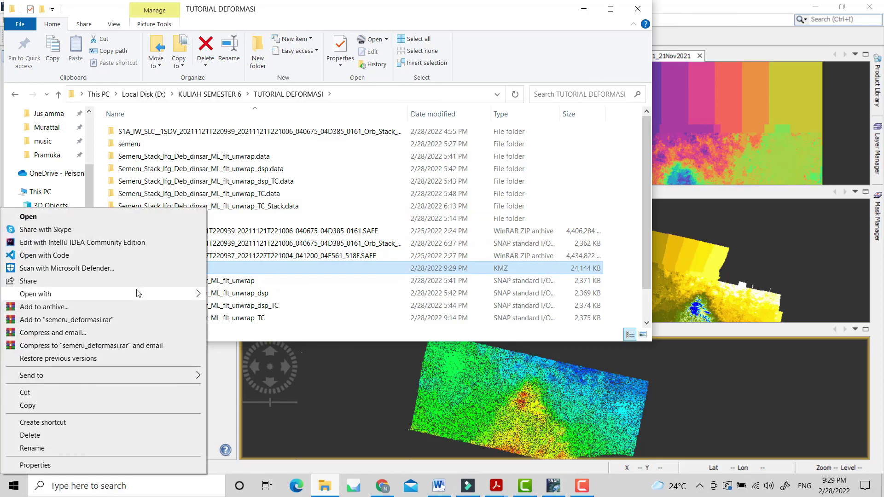
{"action": "mouse_move", "coordinate": [138, 293]}
{"action": "left_click", "coordinate": [238, 309]}
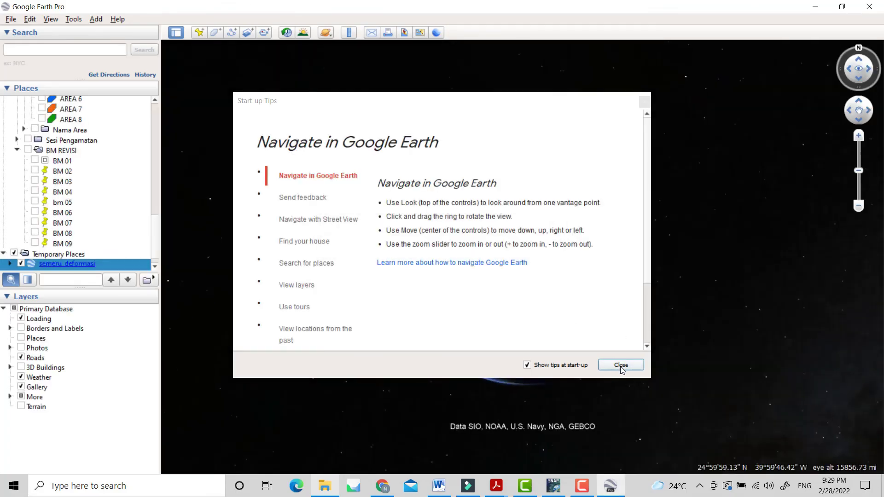
Step: Close the start-up tips and zoom onto East Java to centre the semeru_deformasi overlay
{"action": "left_click", "coordinate": [620, 367]}
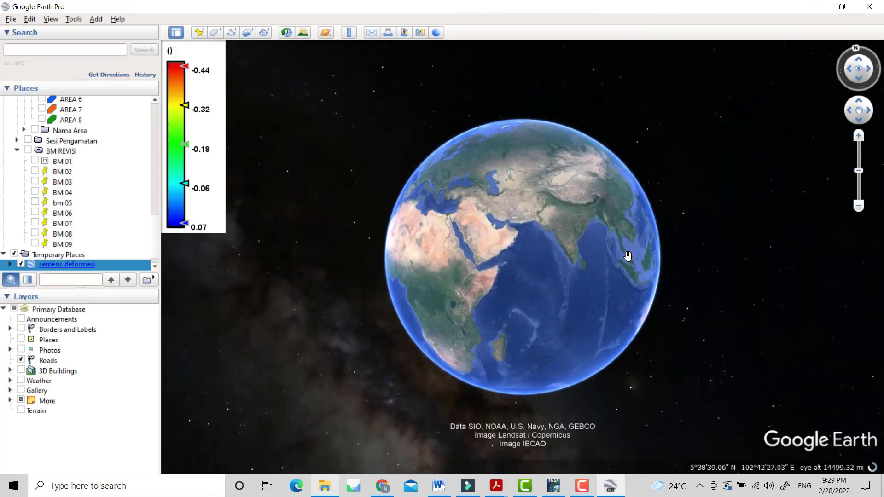
{"action": "double_click", "coordinate": [631, 274]}
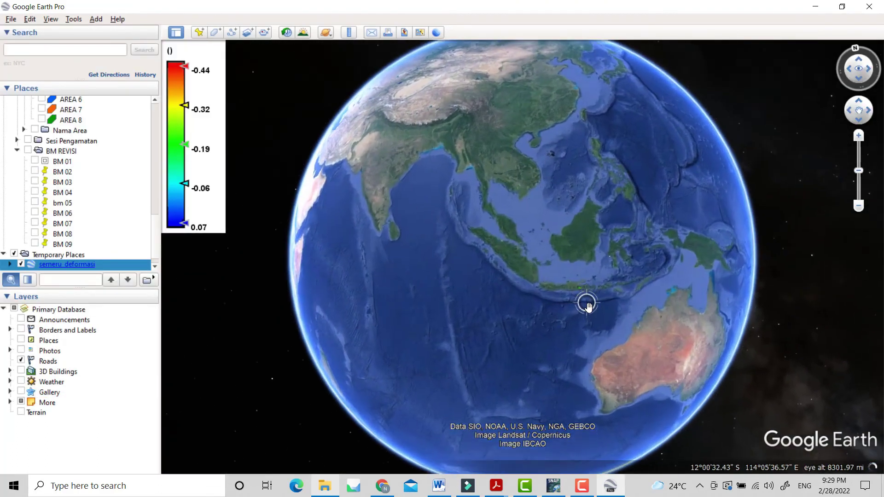
{"action": "scroll", "coordinate": [572, 296], "scroll_direction": "up", "scroll_amount": 5}
{"action": "scroll", "coordinate": [576, 273], "scroll_direction": "up", "scroll_amount": 3}
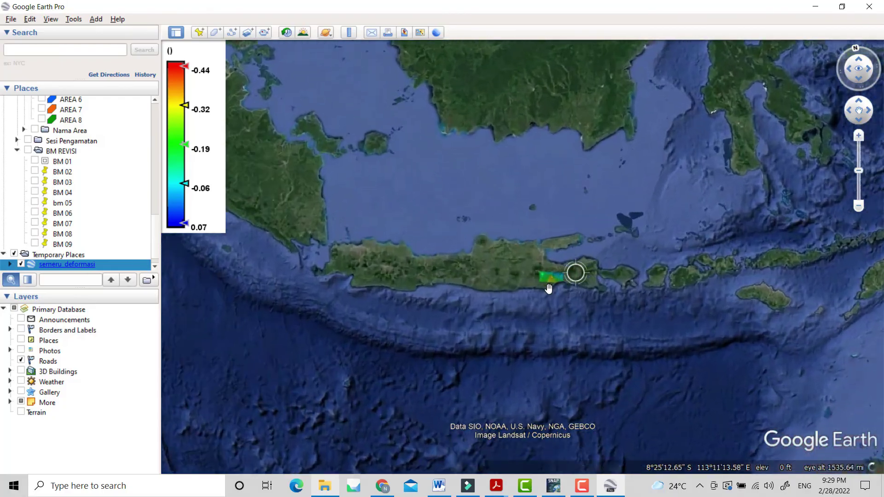
{"action": "scroll", "coordinate": [549, 285], "scroll_direction": "up", "scroll_amount": 6}
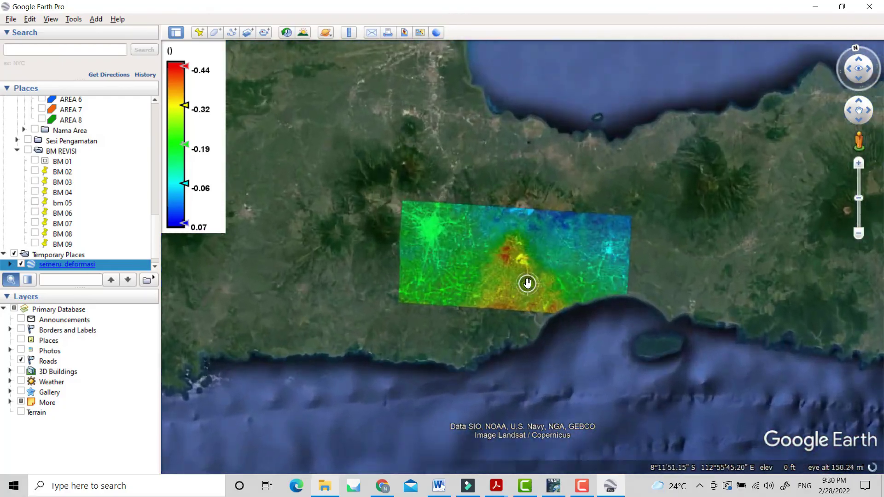
{"action": "scroll", "coordinate": [528, 283], "scroll_direction": "up", "scroll_amount": 4}
{"action": "scroll", "coordinate": [533, 293], "scroll_direction": "up", "scroll_amount": 3}
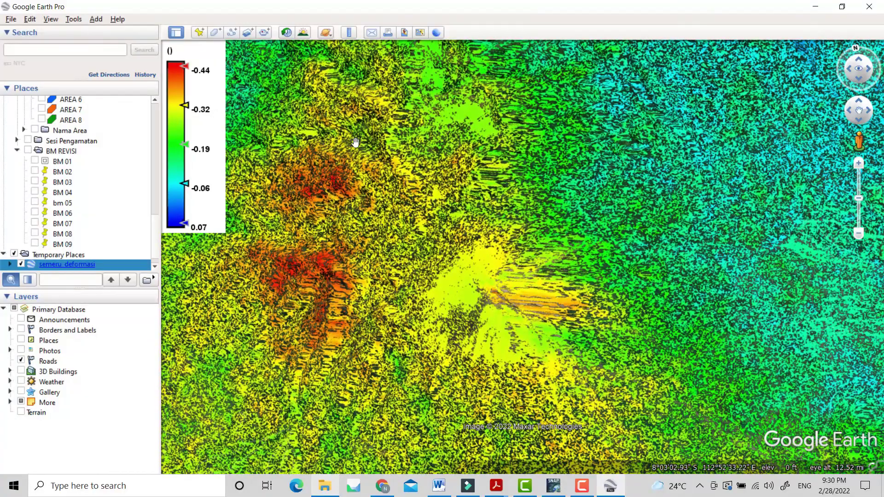
{"action": "left_click_drag", "start_coordinate": [472, 305], "coordinate": [498, 306]}
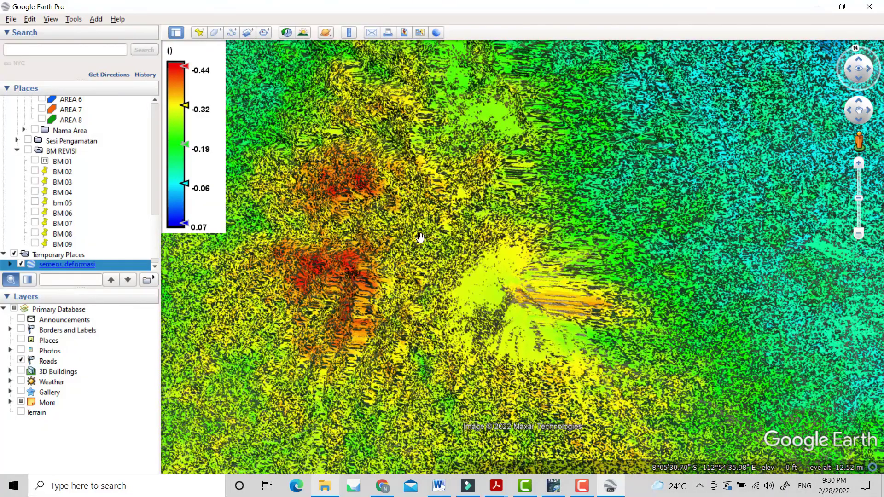
{"action": "scroll", "coordinate": [586, 321], "scroll_direction": "down", "scroll_amount": 2}
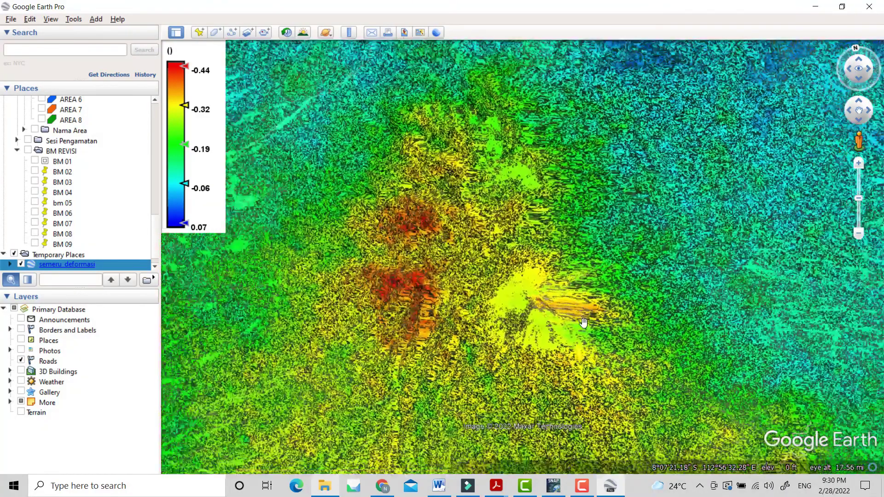